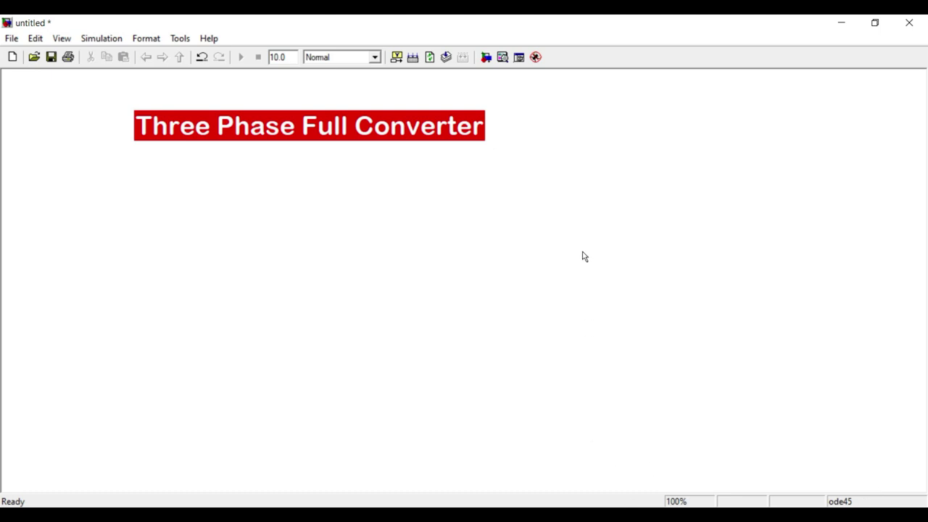
- Add an AC Voltage Source block from SimPowerSystems Electrical Sources to the area below the title
left_click(486, 58)
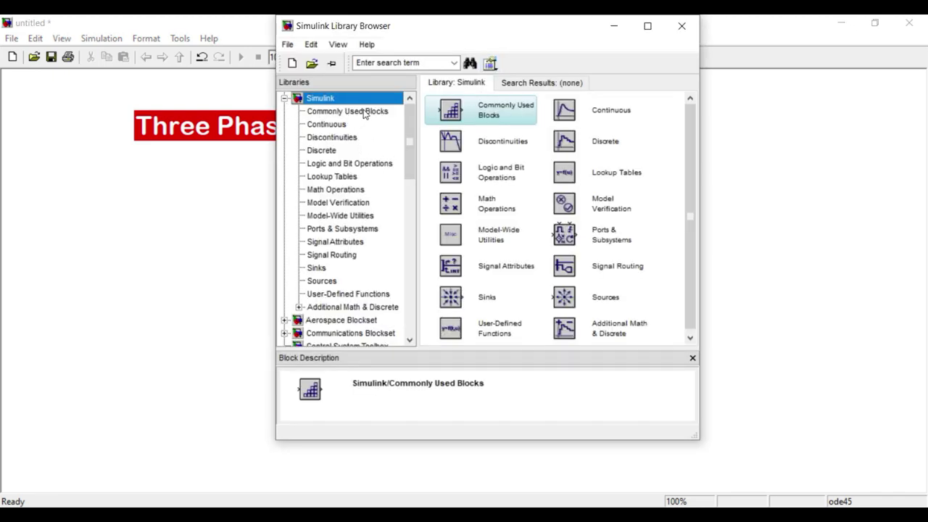
left_click_drag(413, 140, 409, 228)
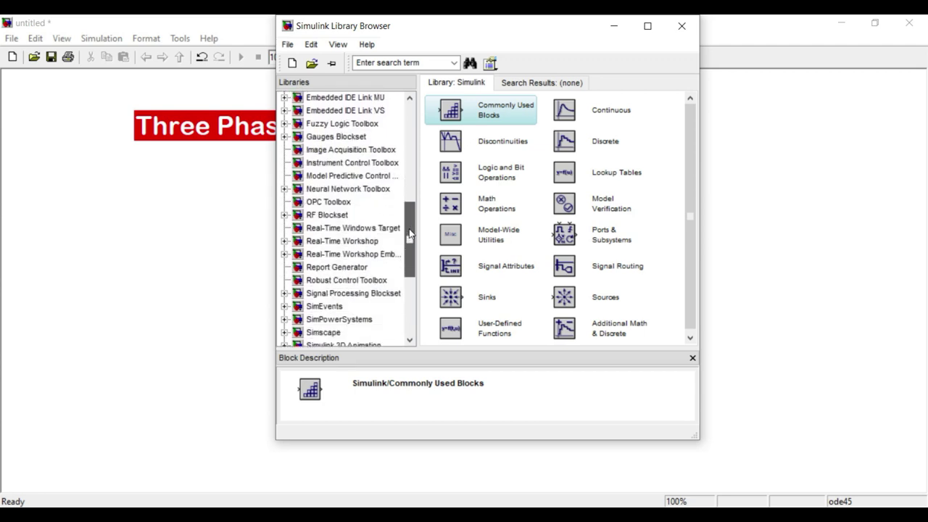
left_click(285, 319)
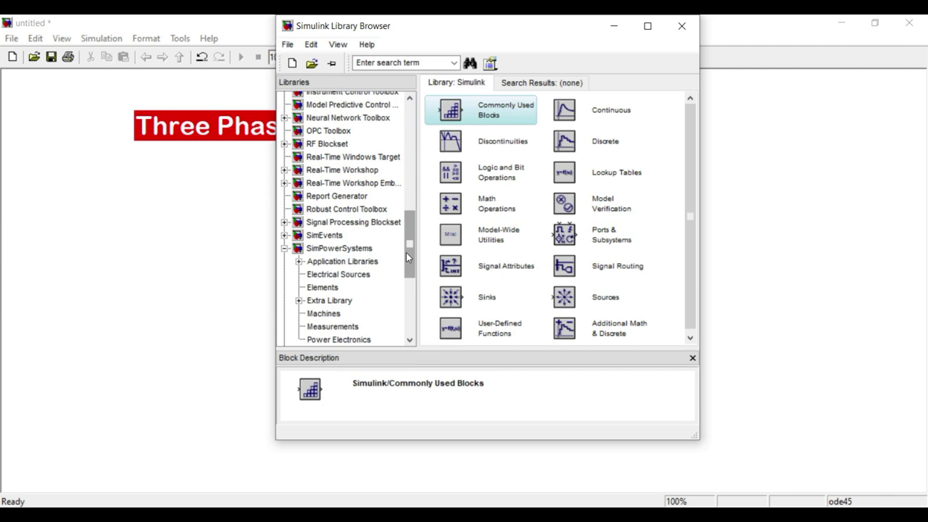
left_click(319, 274)
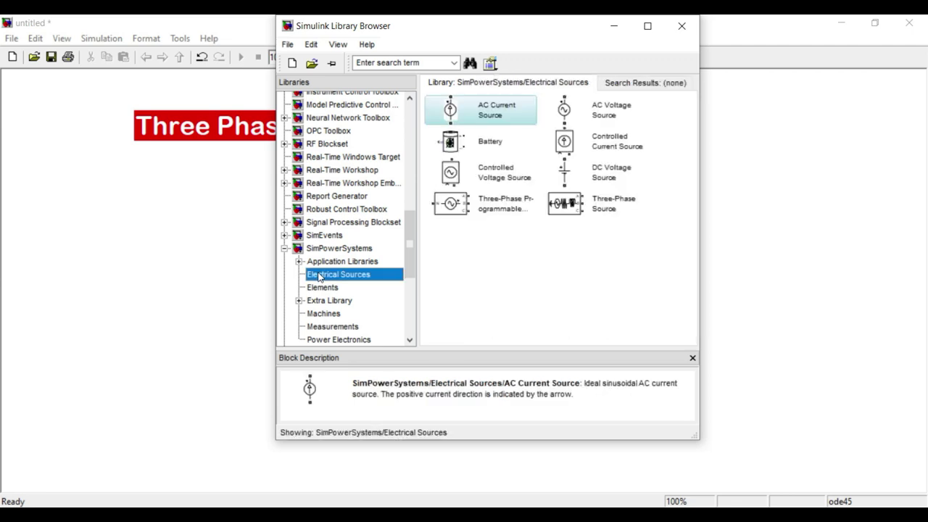
left_click_drag(587, 116, 160, 293)
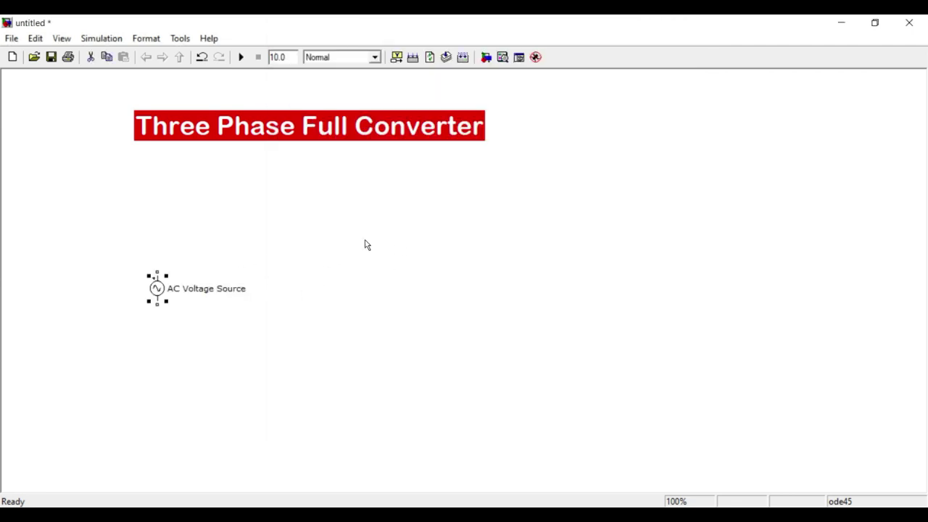
- Add a Detailed Thyristor block from SimPowerSystems Power Electronics to the model
left_click(485, 58)
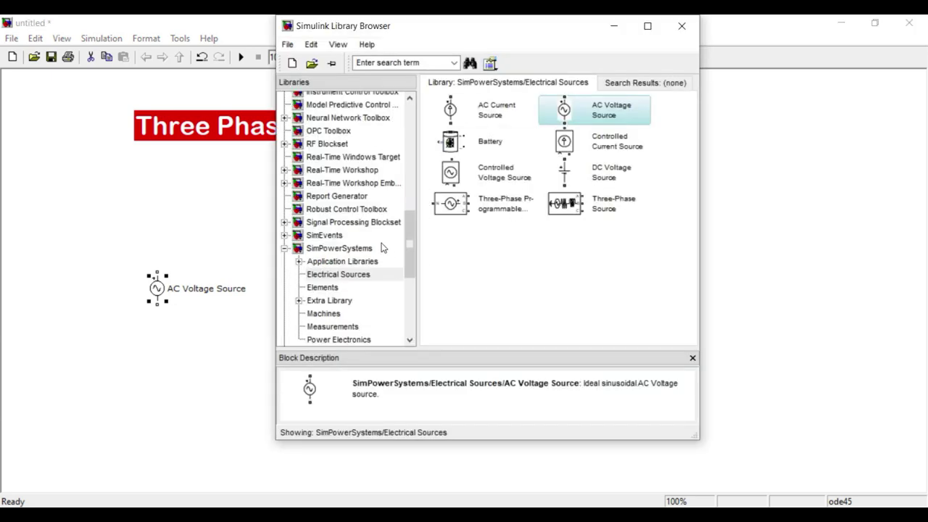
left_click(330, 343)
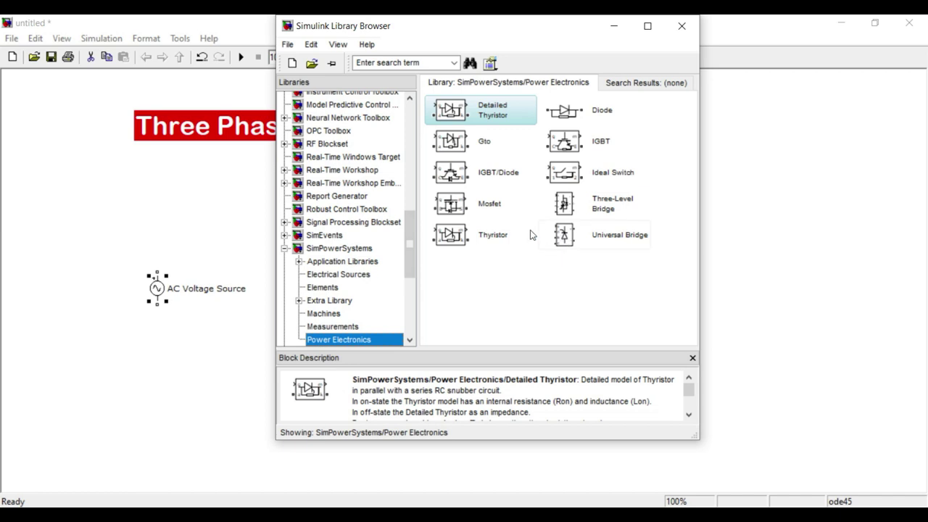
left_click_drag(490, 113, 729, 160)
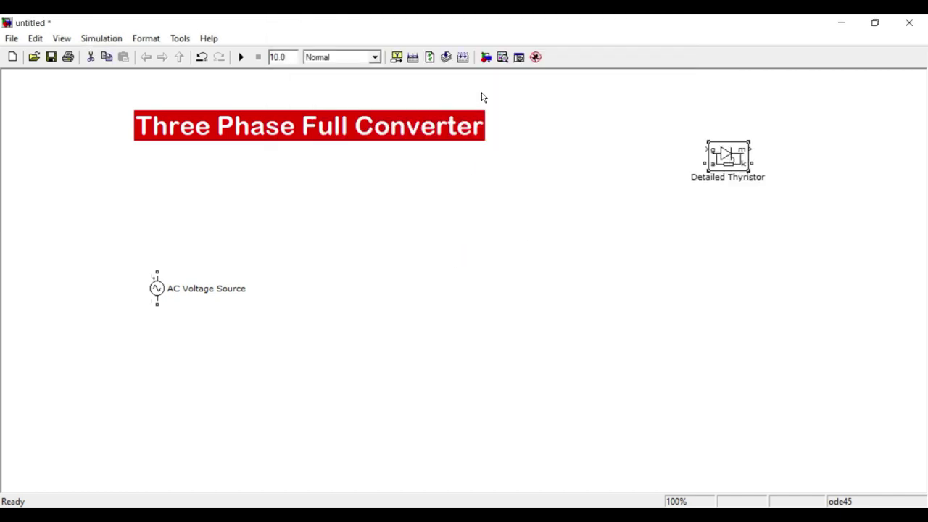
- Add a Series RLC Branch block from SimPowerSystems Elements and place it below the Detailed Thyristor, well away from the AC source
left_click(485, 57)
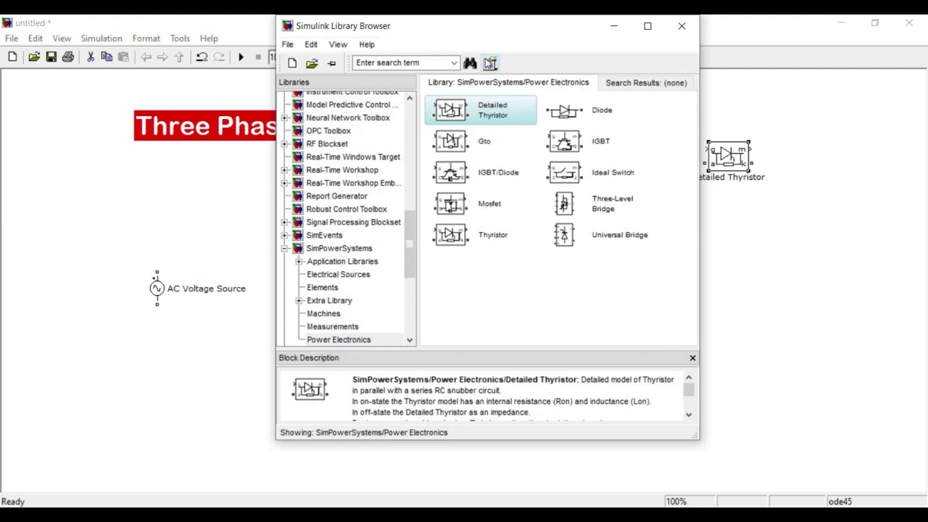
left_click(345, 288)
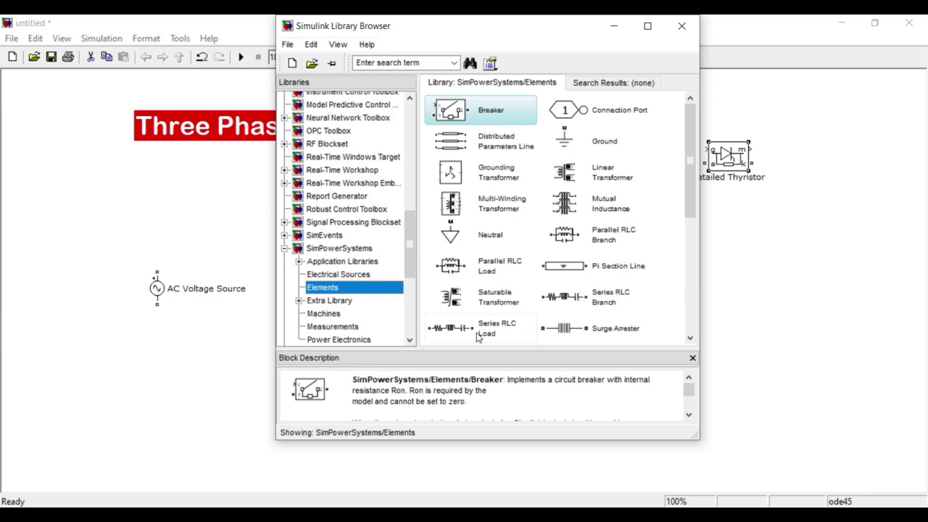
right_click(570, 309)
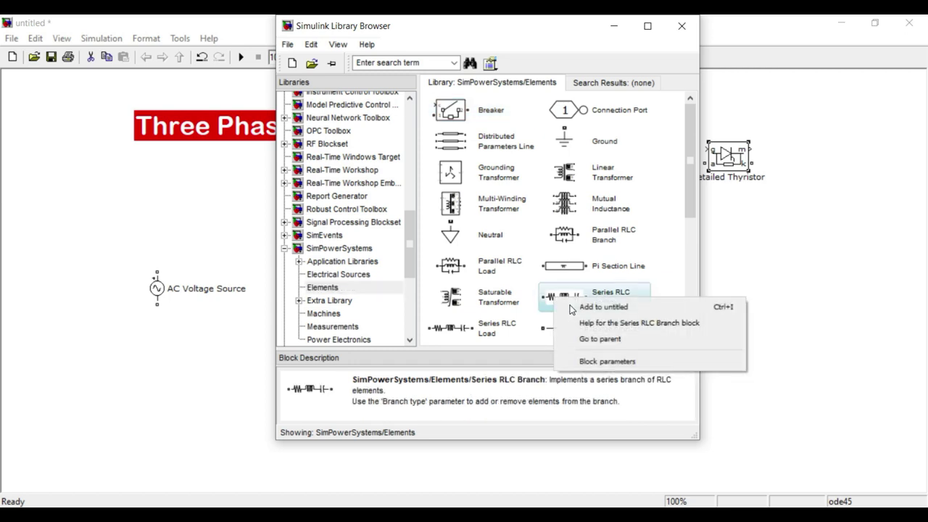
left_click(580, 312)
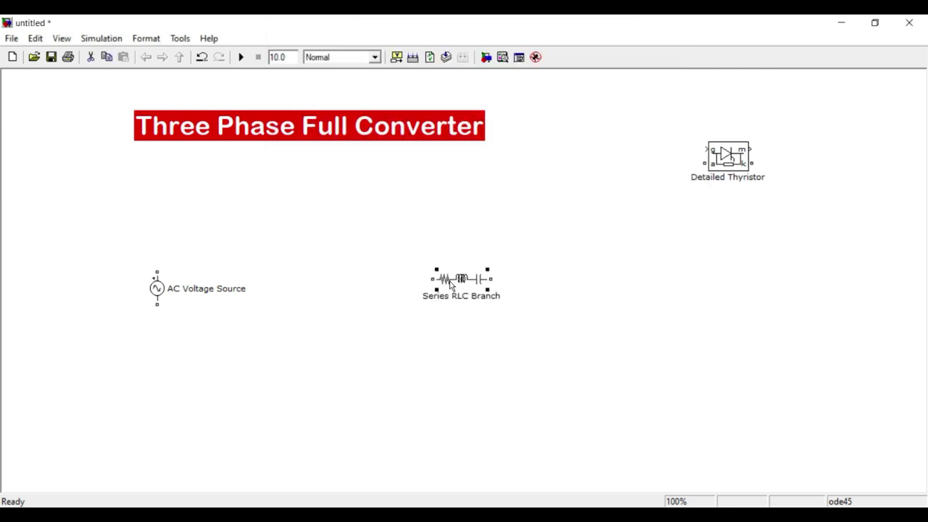
left_click_drag(450, 284, 650, 285)
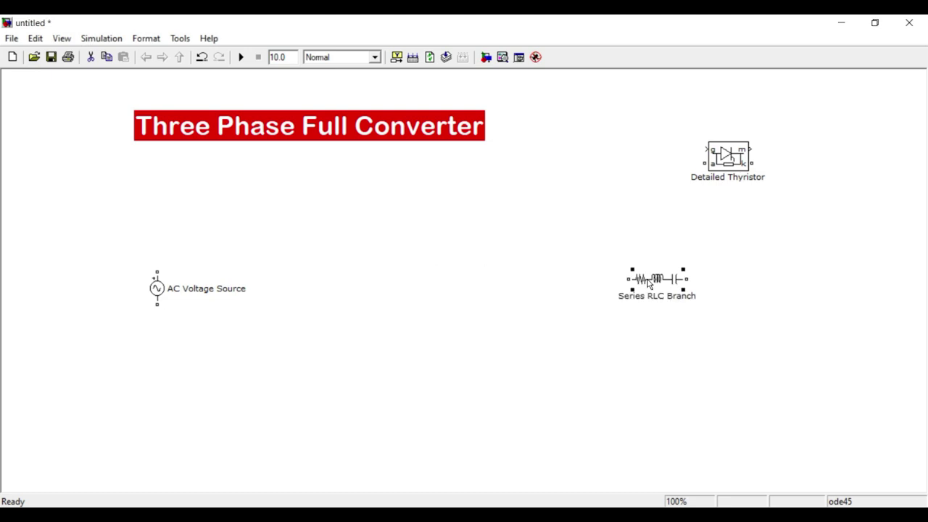
right_click(451, 323)
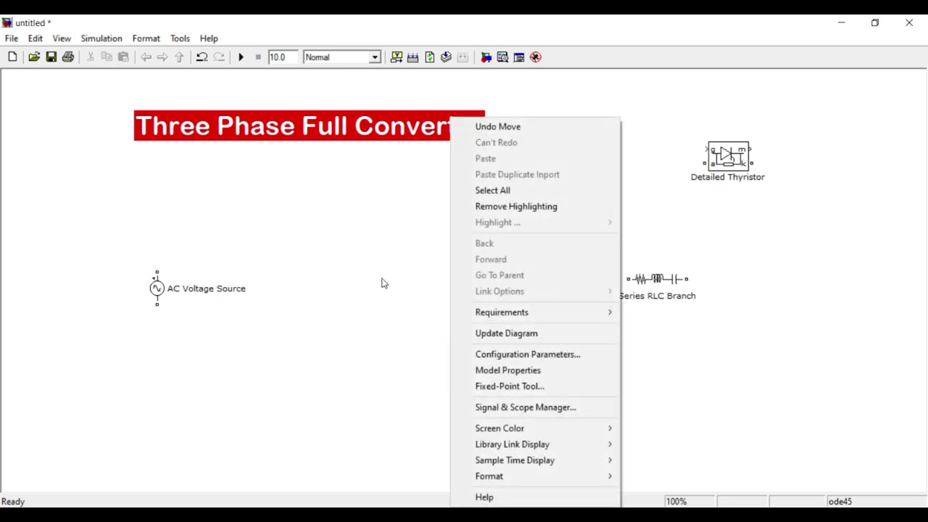
left_click(382, 288)
left_click(449, 116)
- Add a Pulse Generator from Simulink Sources below the model's centre and move the Detailed Thyristor between the AC source and the RLC branch
left_click(486, 57)
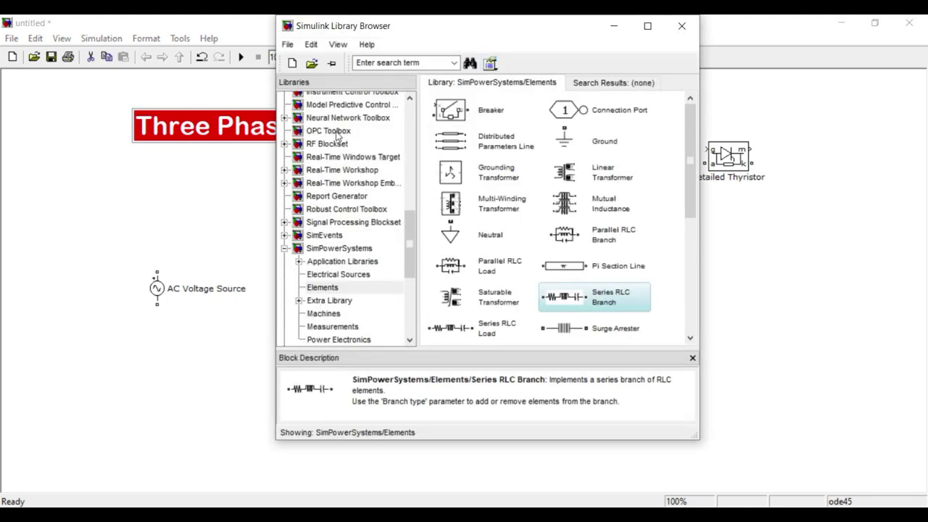
scroll(377, 166, "up", 5)
scroll(377, 165, "up", 6)
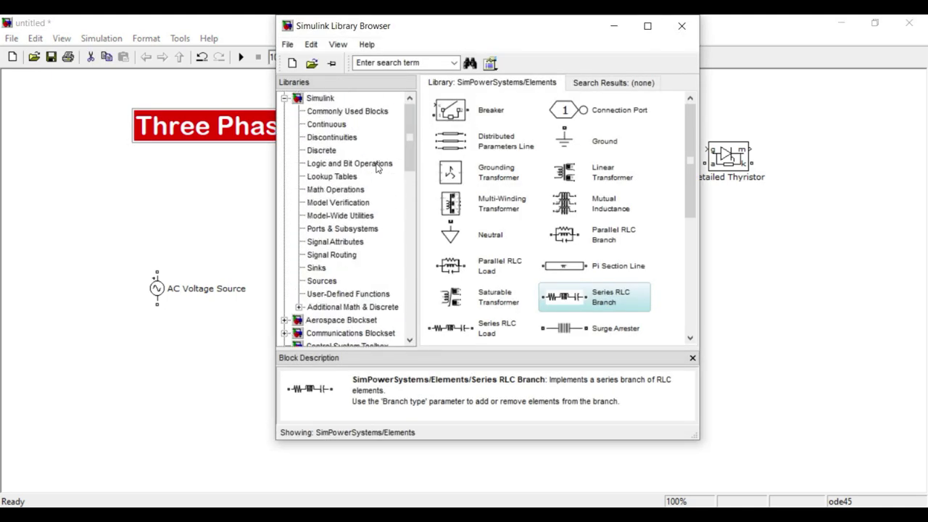
left_click(328, 114)
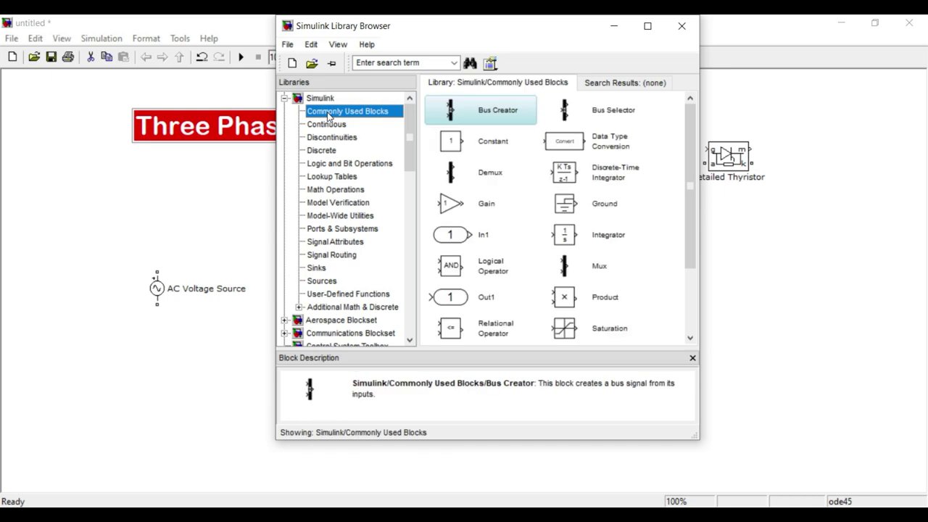
scroll(491, 226, "down", 3)
scroll(491, 226, "down", 1)
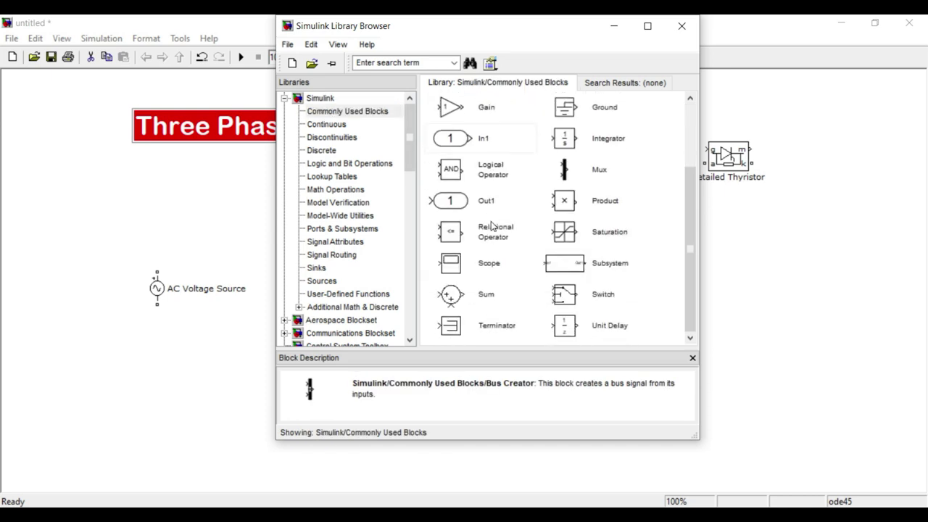
scroll(491, 226, "up", 4)
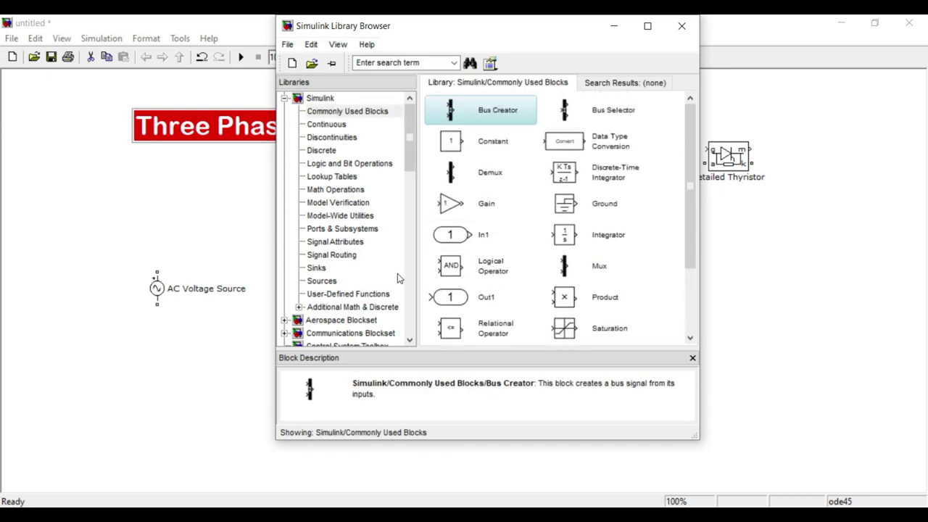
left_click(325, 285)
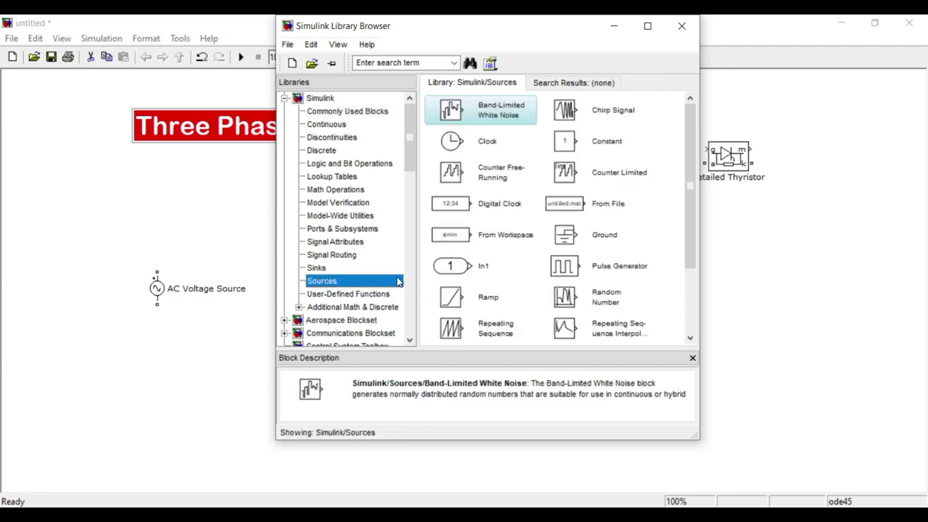
right_click(569, 270)
left_click(599, 277)
left_click_drag(464, 291, 413, 374)
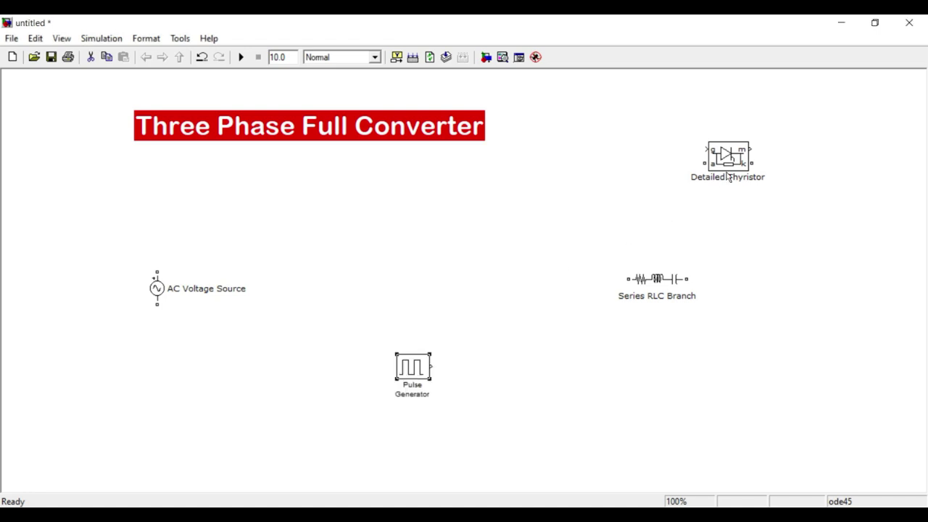
left_click_drag(740, 162, 454, 239)
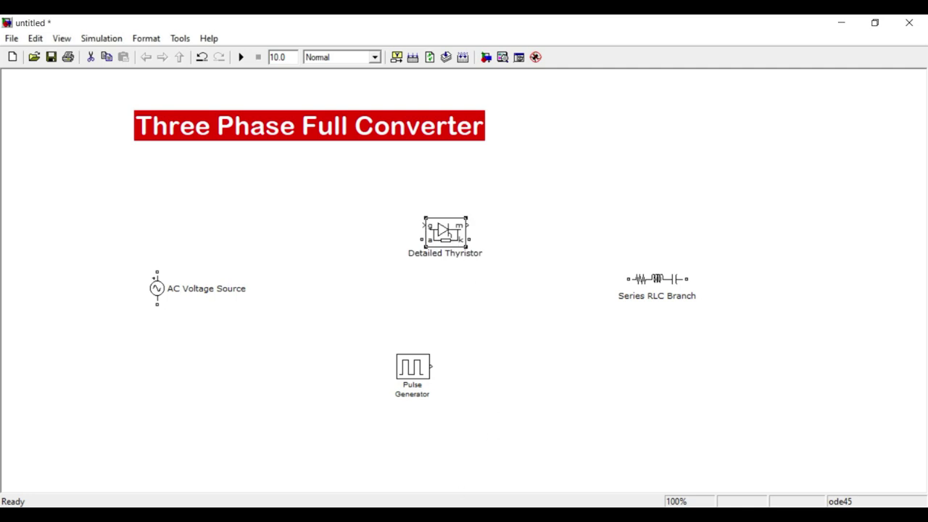
- Search the block library for powergui, add the block to the model and place it beside the title
left_click(447, 519)
left_click(469, 460)
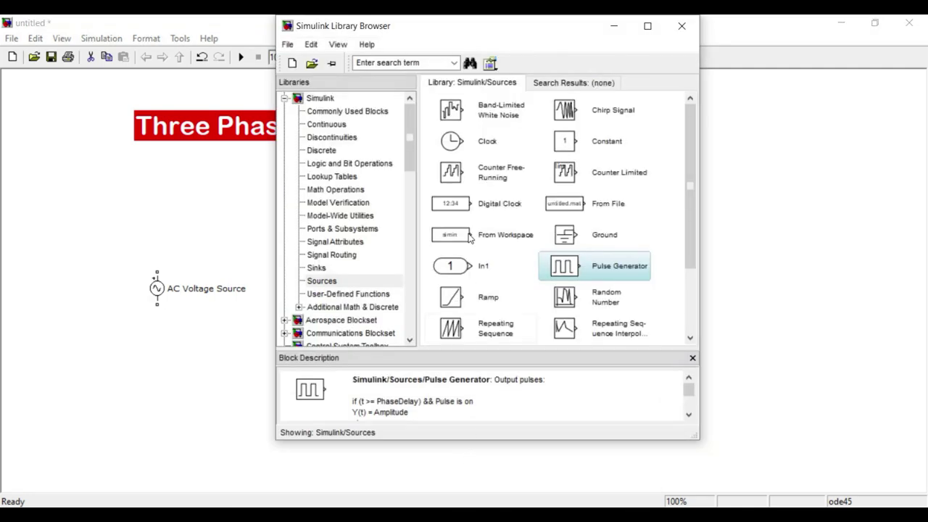
left_click(418, 63)
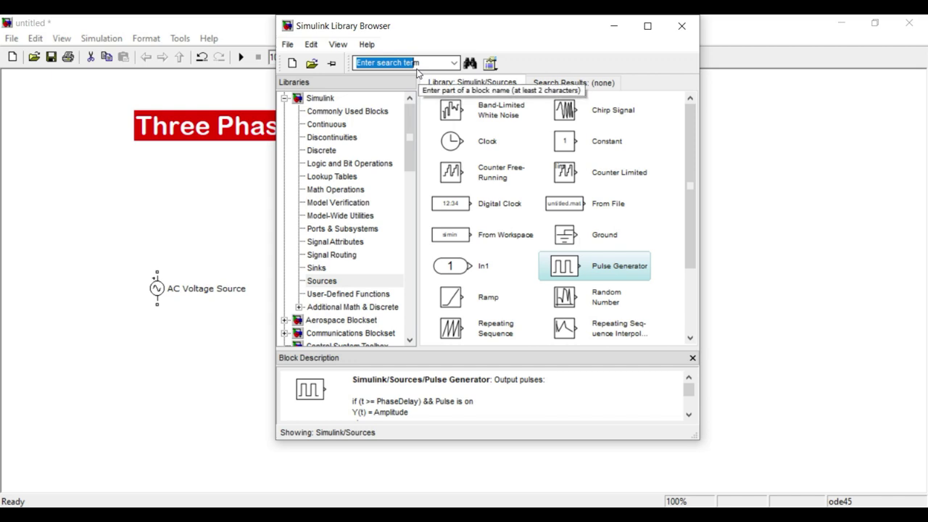
key("BackSpace")
type("powergu")
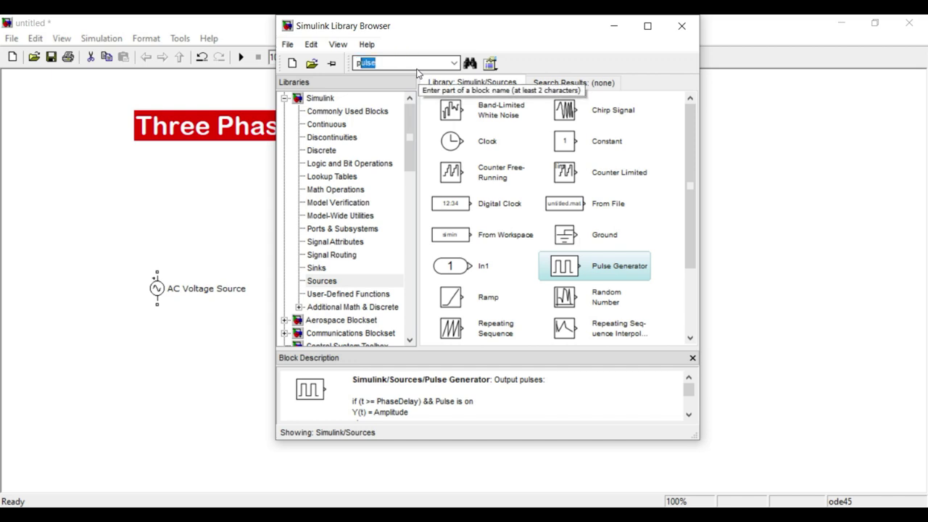
type("i")
key("Return")
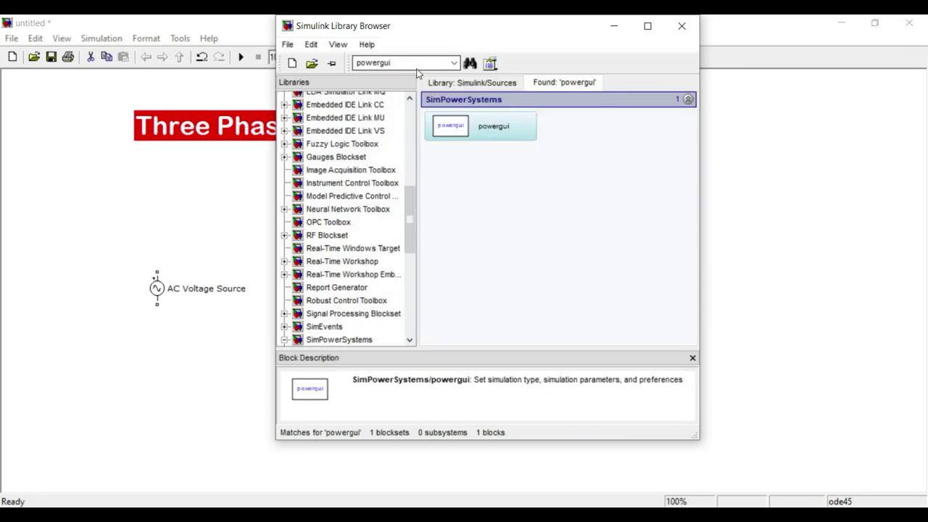
right_click(465, 130)
left_click(482, 133)
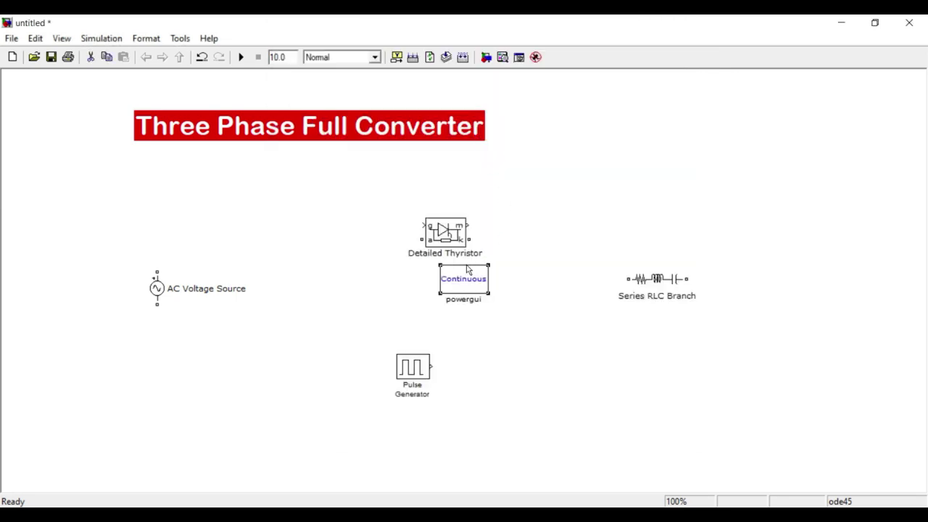
left_click_drag(468, 269, 563, 144)
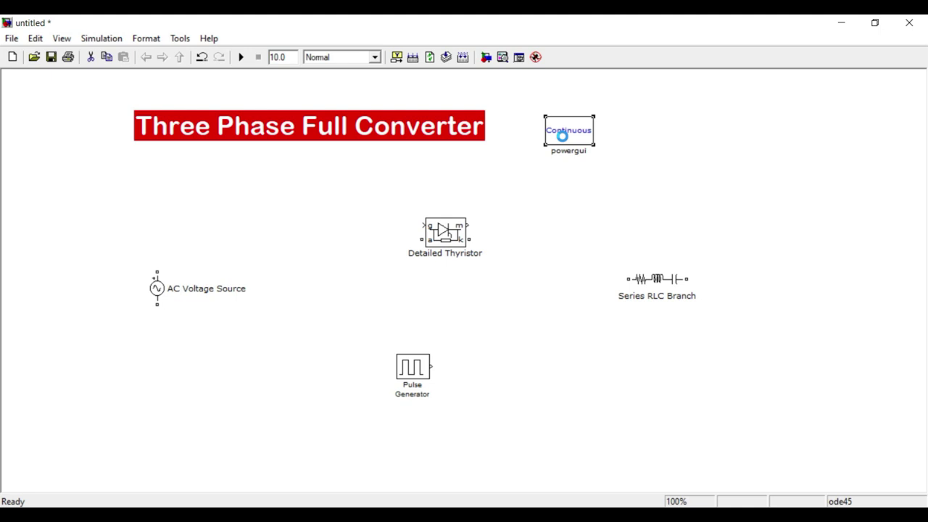
- Set the powergui simulation type to Discrete and enlarge its block so the full label fits
left_click(366, 90)
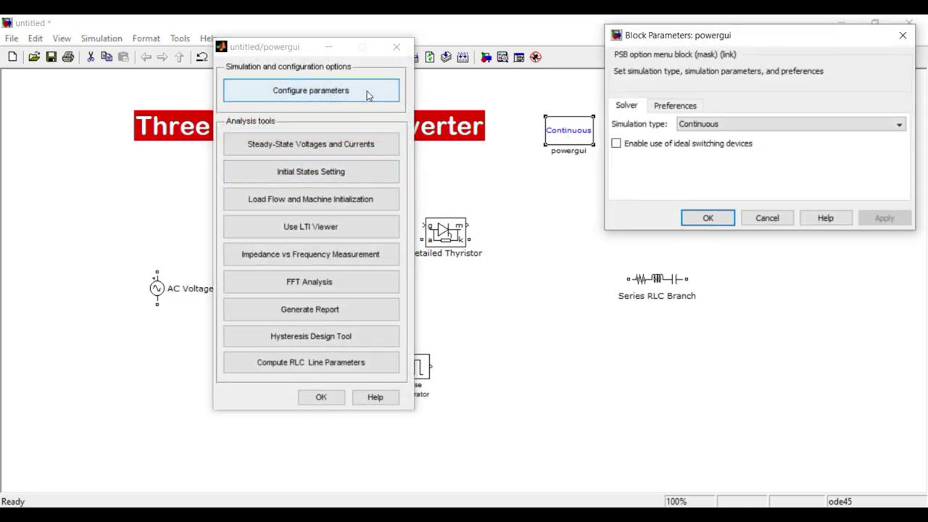
left_click(723, 126)
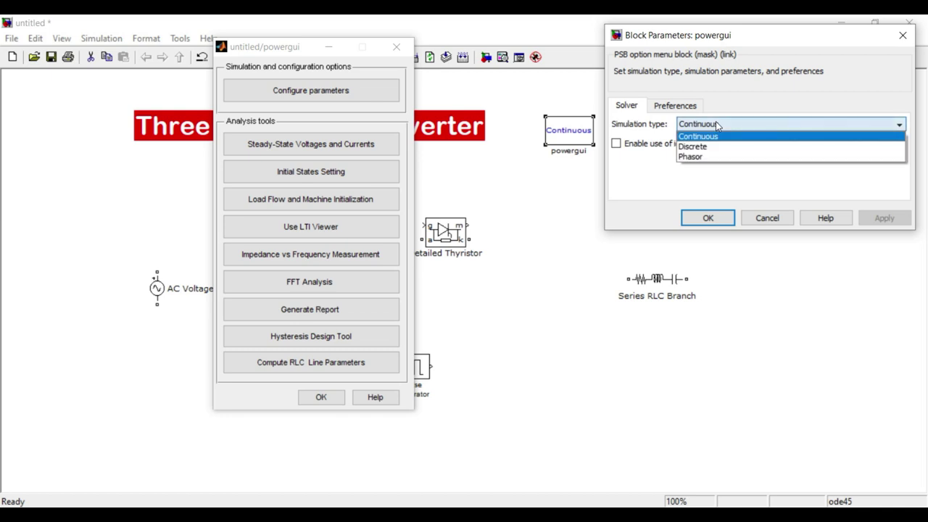
left_click(727, 146)
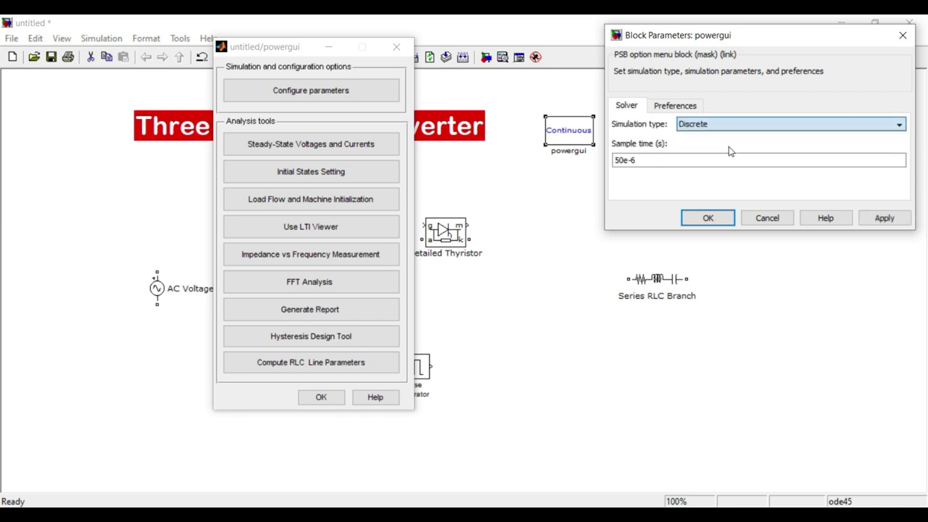
left_click(874, 219)
left_click(708, 219)
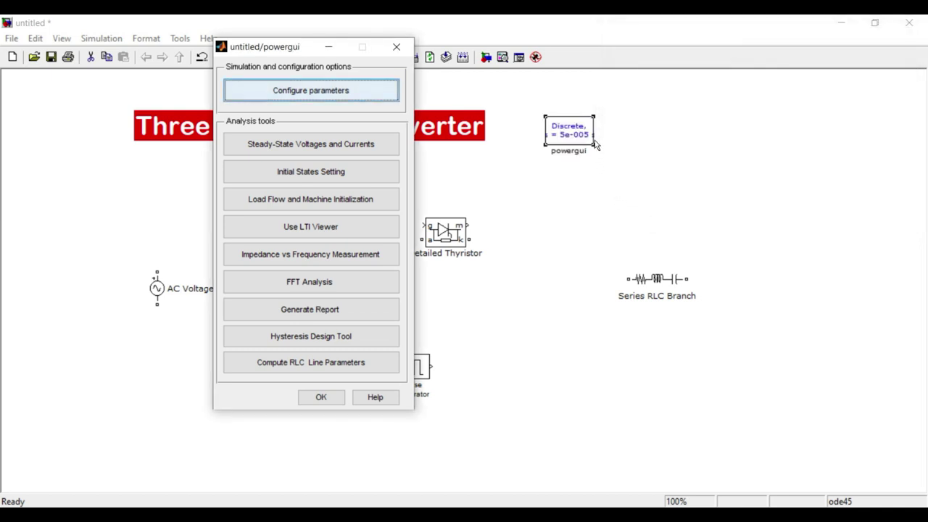
left_click(598, 149)
left_click_drag(613, 154, 613, 151)
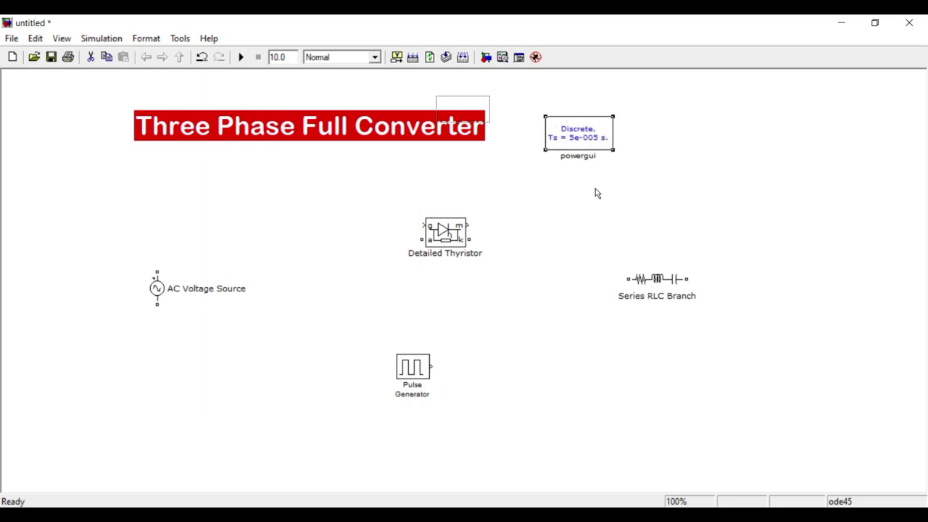
- Rotate the Detailed Thyristor counterclockwise and move it below the title, nearer the AC Voltage Source
right_click(438, 239)
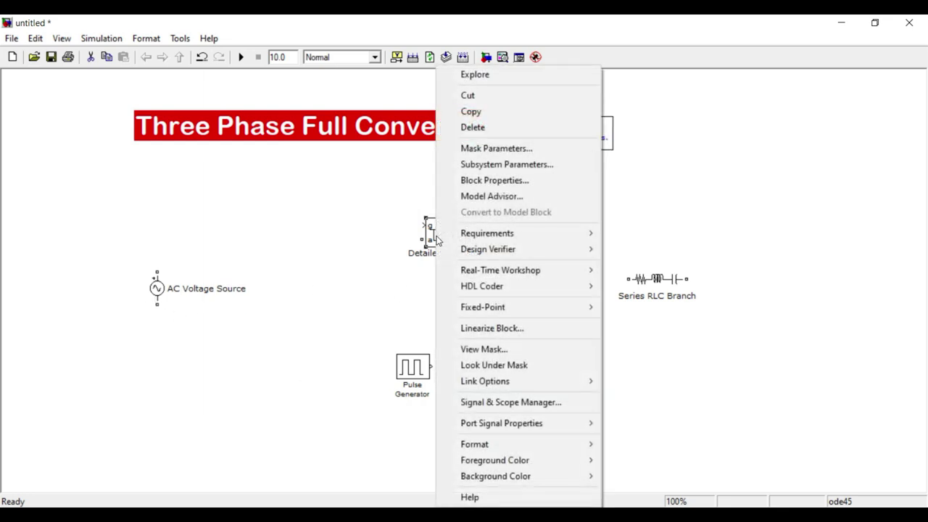
mouse_move(512, 444)
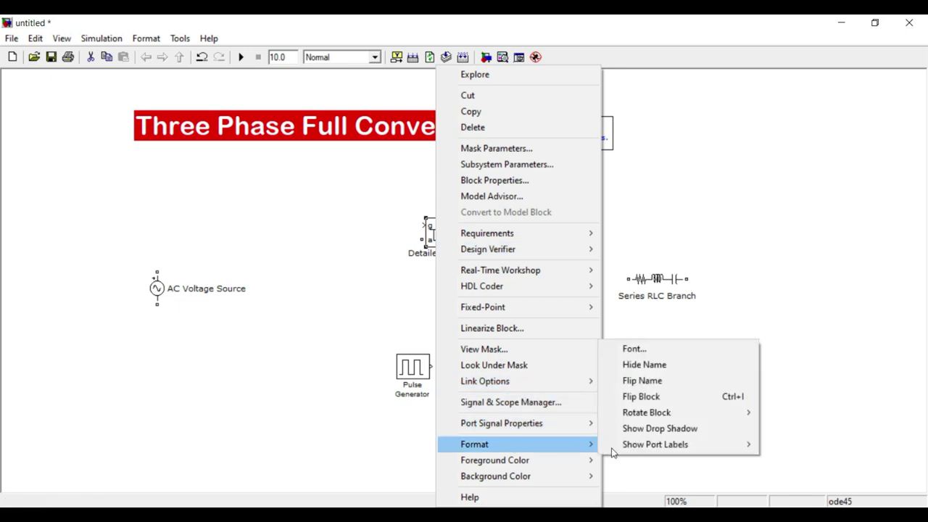
mouse_move(652, 418)
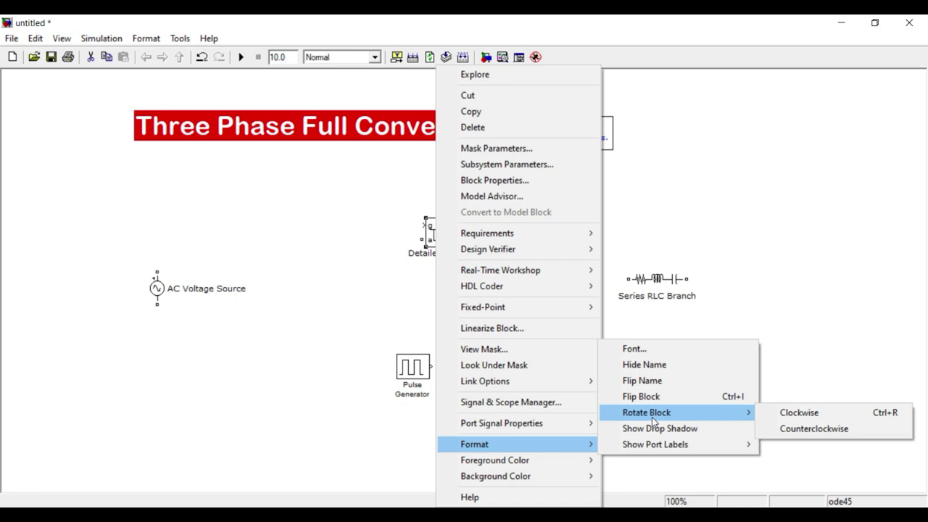
left_click(794, 430)
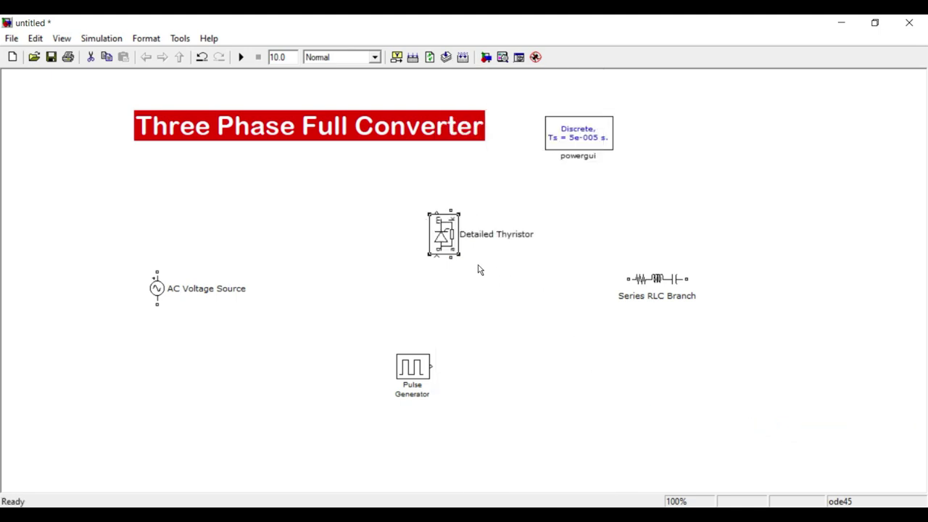
left_click_drag(443, 240, 327, 229)
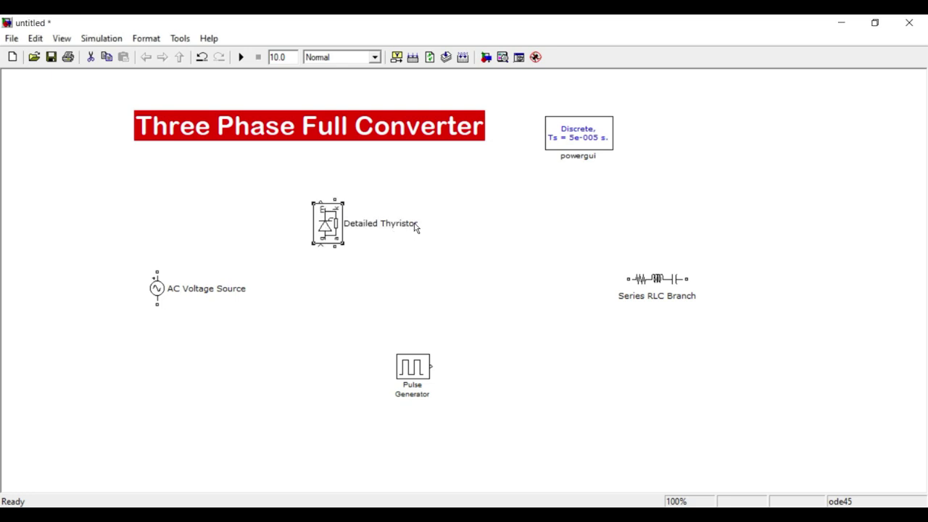
- Rename the Detailed Thyristor block as T1
left_click(415, 227)
key("BackSpace")
key("BackSpace")
key("BackSpace")
key("BackSpace")
key("BackSpace")
key("BackSpace")
key("BackSpace")
key("BackSpace")
key("BackSpace")
key("BackSpace")
key("BackSpace")
key("BackSpace")
key("BackSpace")
key("BackSpace")
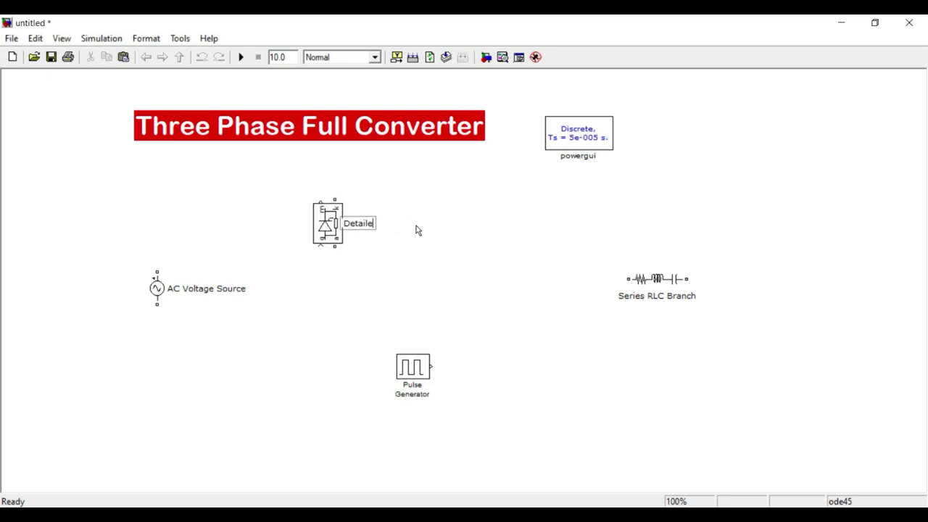
key("BackSpace")
type("T1")
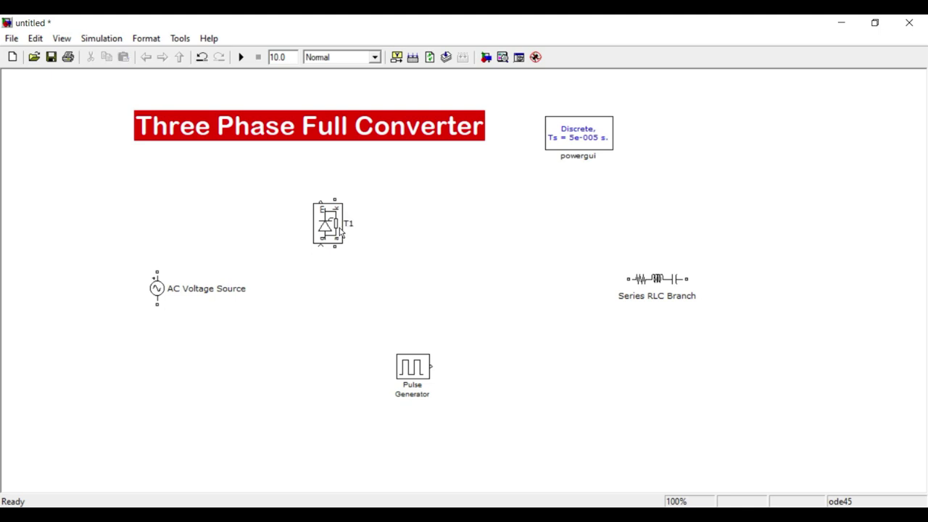
- Duplicate T1 into five more thyristors, T2 to T6, spread over two rows with T4 and T6 in the lower row
left_click_drag(336, 232, 411, 237)
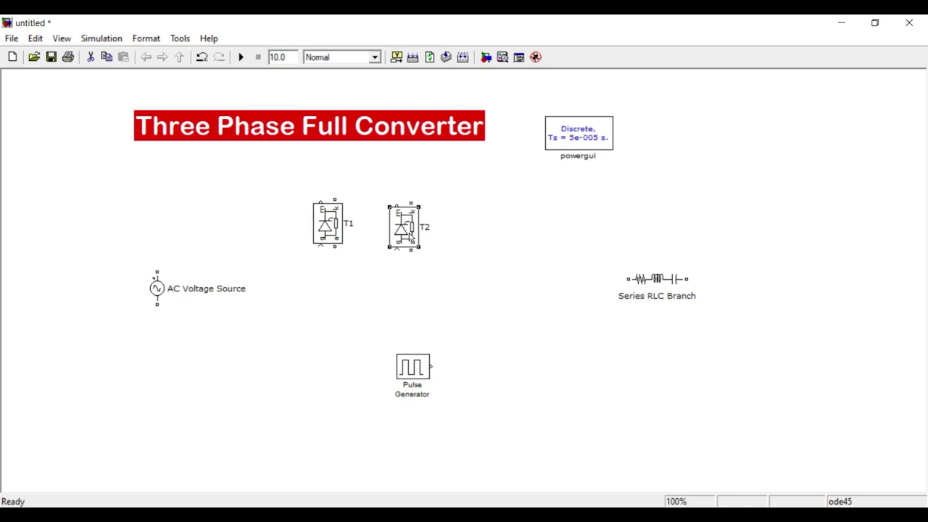
left_click_drag(410, 236, 461, 235)
left_click_drag(335, 236, 336, 322)
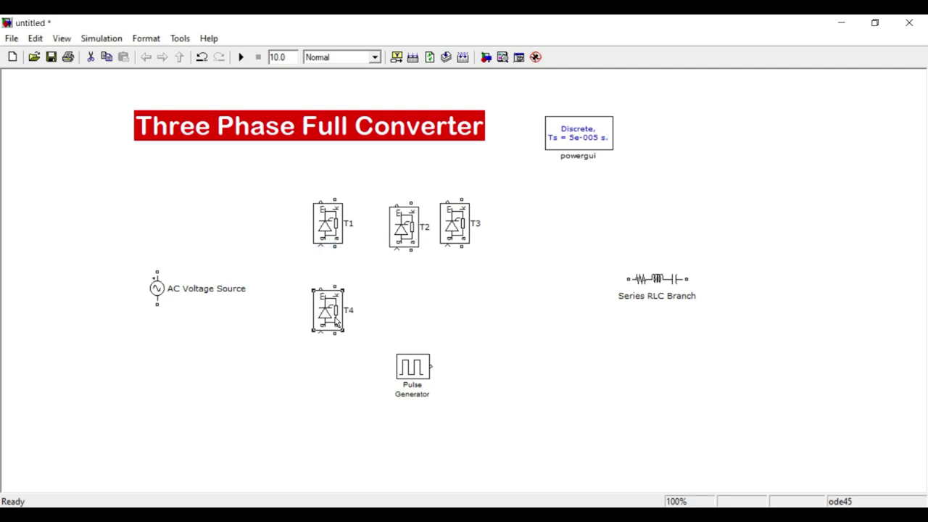
left_click_drag(506, 266, 525, 223)
left_click(431, 311)
key("ctrl+v")
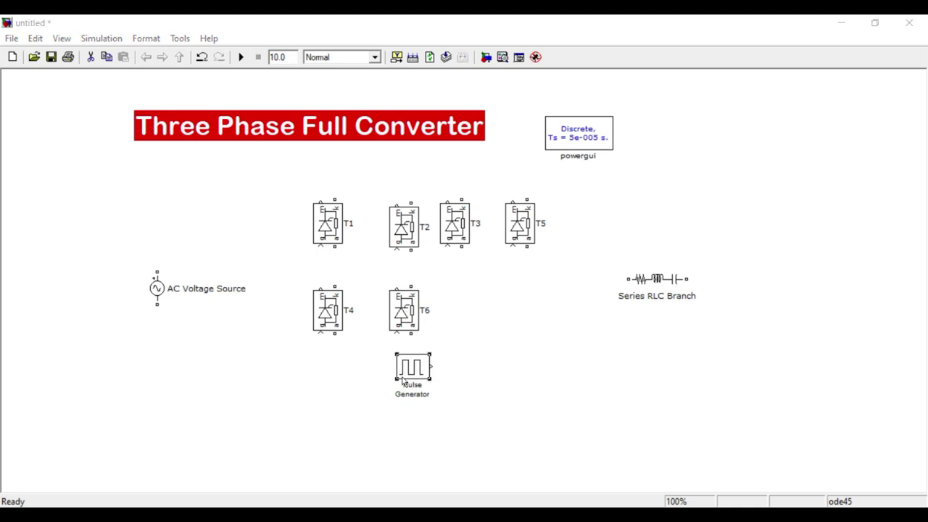
- Move the Pulse Generator clear of the thyristors and arrange them as T1, T3, T5 above T4, T6, T2
left_click_drag(415, 375, 273, 412)
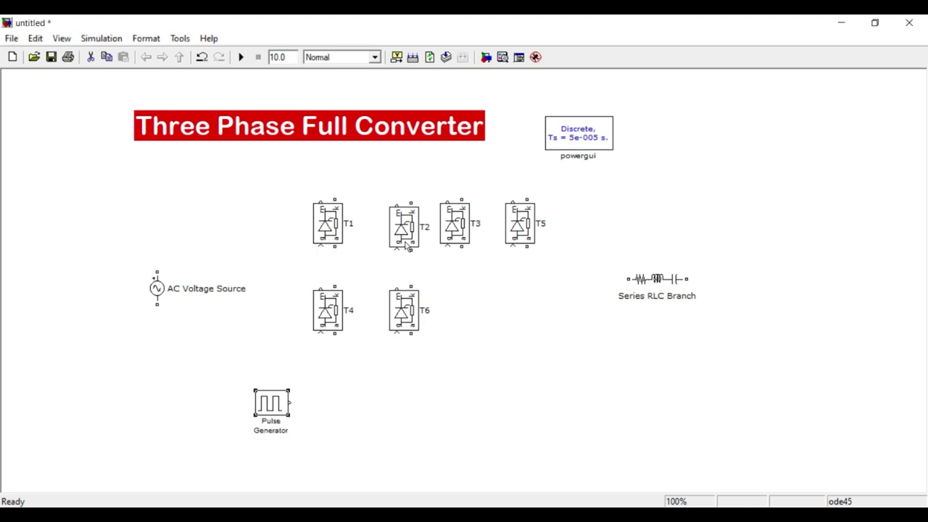
left_click_drag(412, 237, 478, 320)
left_click_drag(454, 232, 408, 238)
left_click_drag(519, 236, 470, 237)
left_click(454, 374)
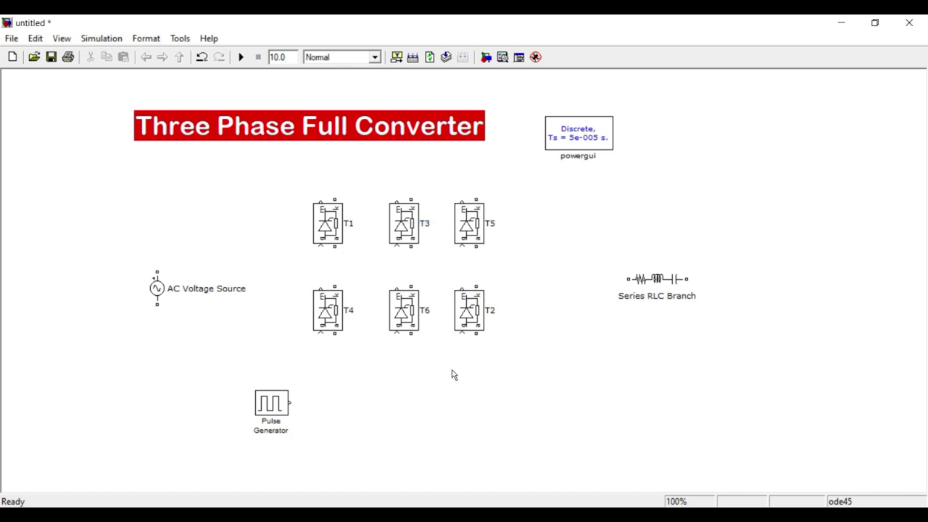
left_click(406, 316)
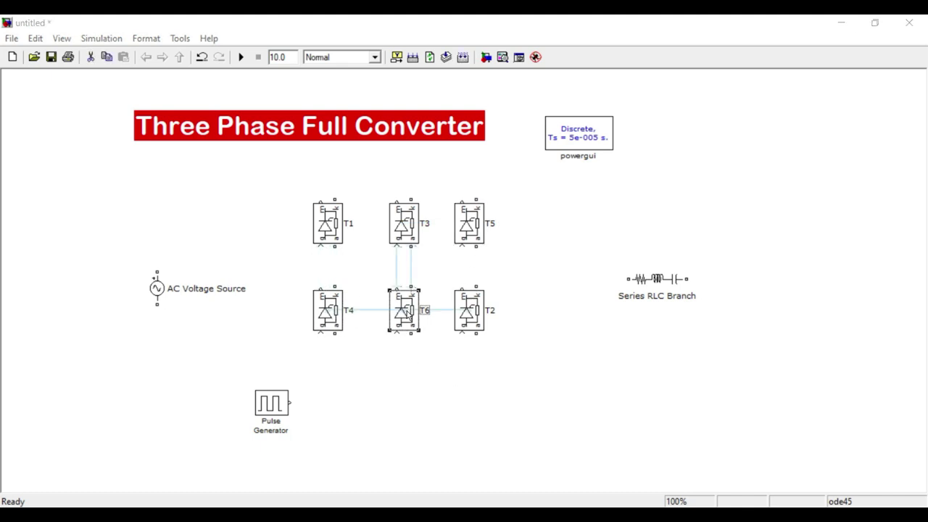
left_click(470, 314)
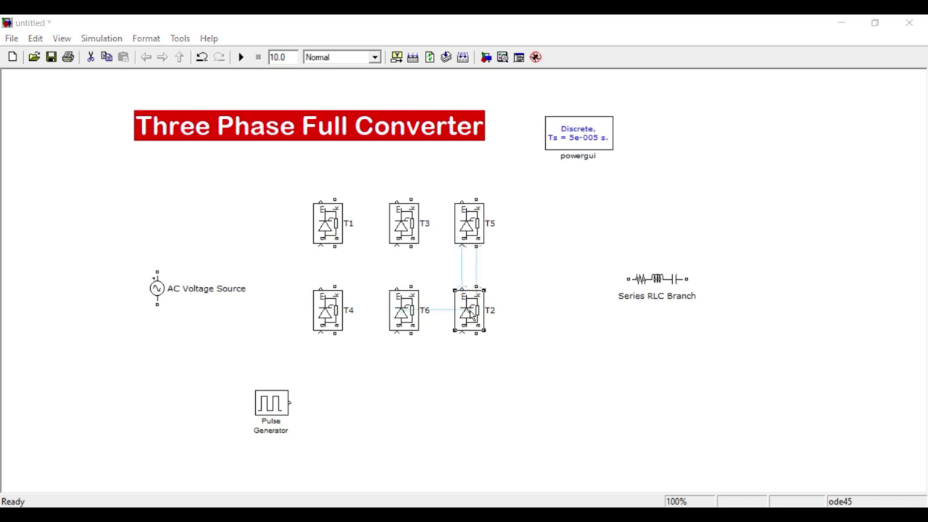
left_click(529, 330)
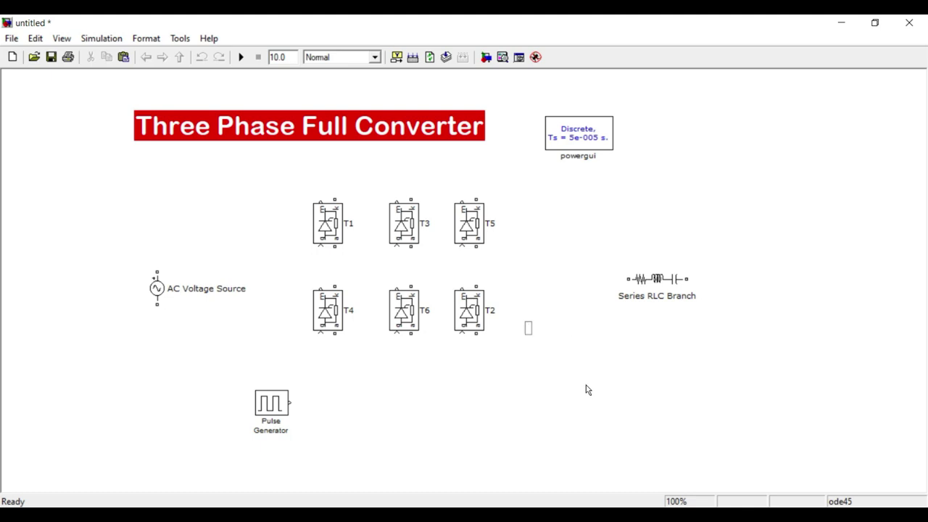
- Move the Pulse Generator further away from the thyristors and rename it G1
left_click_drag(274, 412, 224, 426)
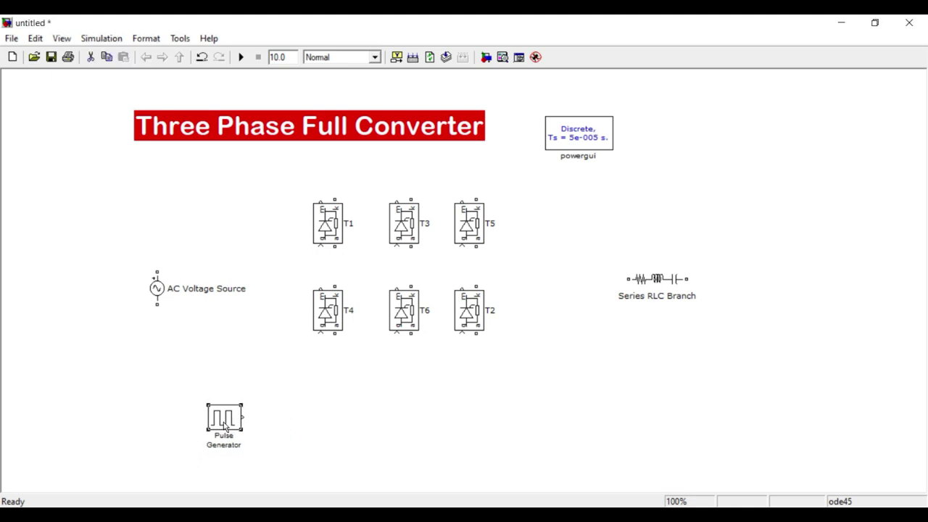
left_click(240, 447)
key("BackSpace")
key("BackSpace")
key("BackSpace")
key("BackSpace")
key("BackSpace")
key("BackSpace")
key("BackSpace")
key("BackSpace")
key("BackSpace")
key("BackSpace")
key("BackSpace")
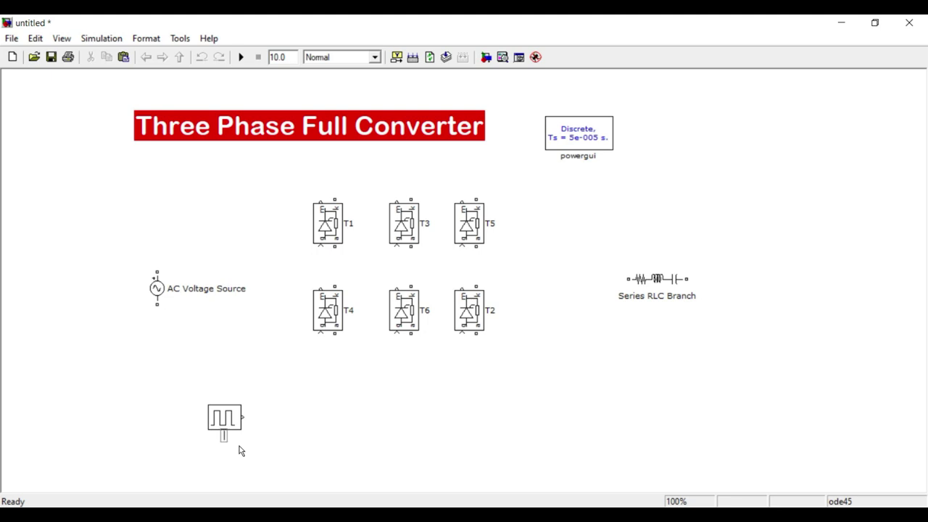
left_click(299, 440)
- Duplicate G1 into five more pulse generators, G2 to G6, spread in a row below the thyristors
left_click_drag(229, 429, 640, 444)
right_click(480, 428)
left_click(479, 428)
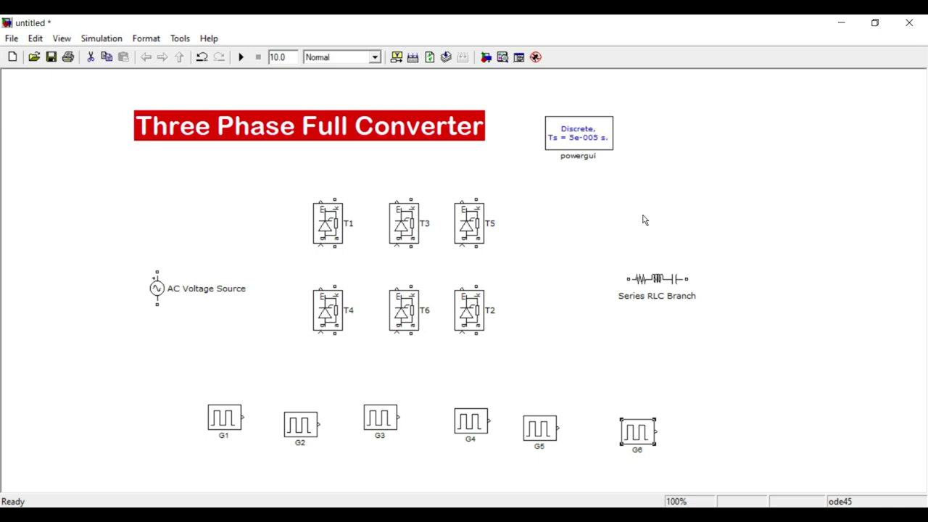
left_click(662, 288)
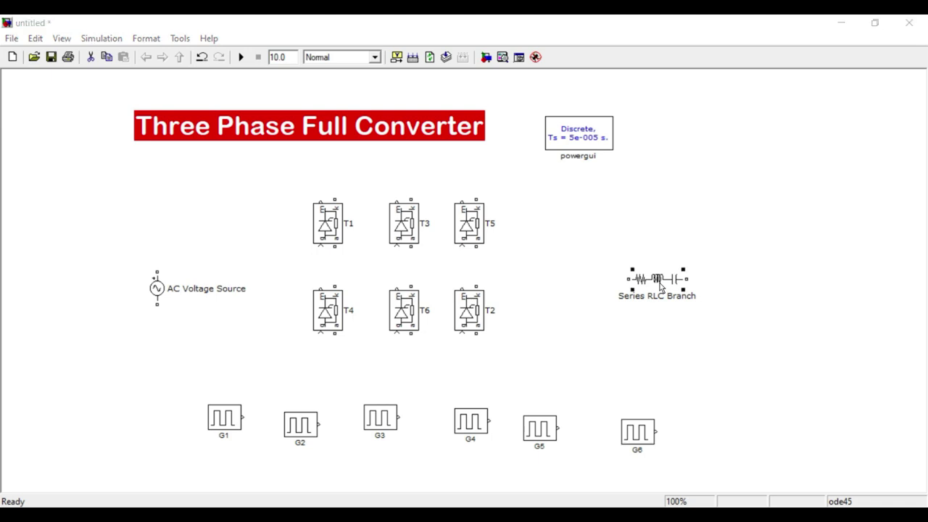
left_click_drag(661, 288, 790, 224)
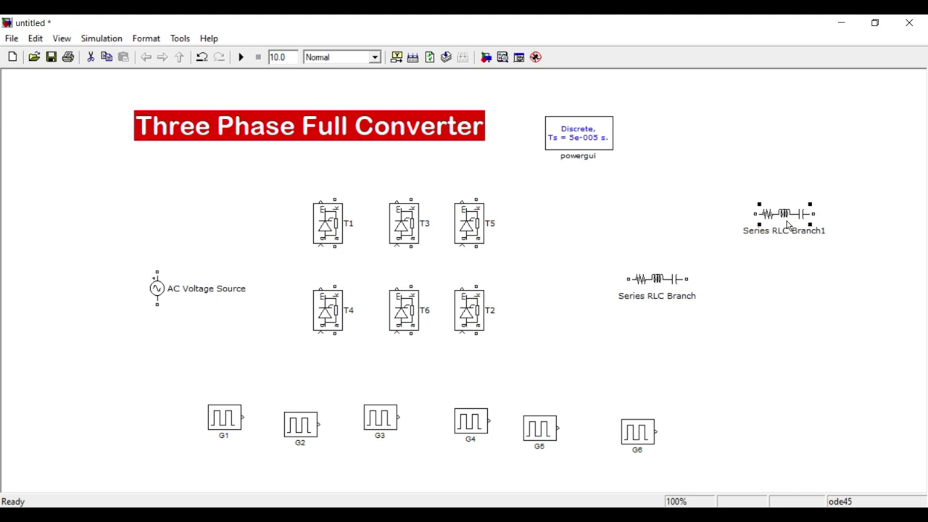
key("Delete")
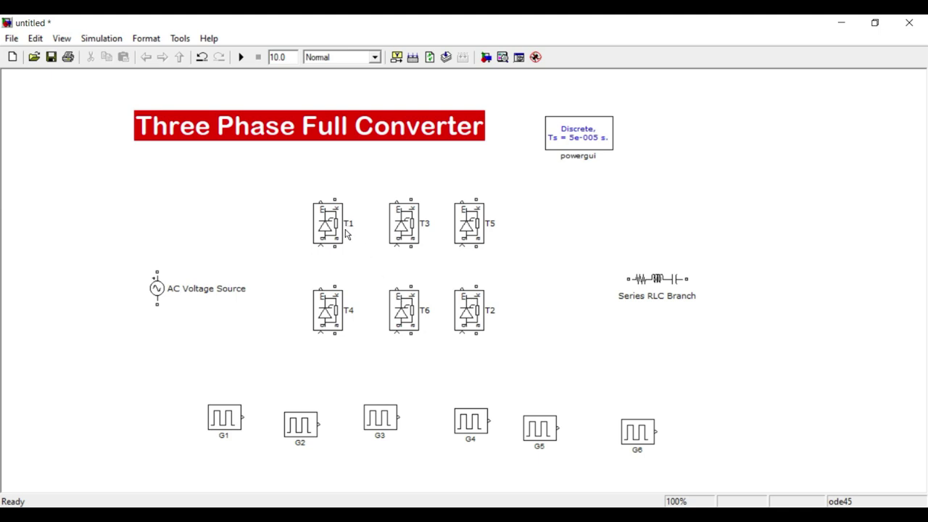
- Wire the six thyristors as a bridge with common upper and lower lines and vertical legs T1–T4, T3–T6 and T5–T2
mouse_move(335, 195)
left_mouse_down()
mouse_move(346, 172)
mouse_move(365, 167)
mouse_move(472, 166)
mouse_move(476, 198)
left_mouse_up()
mouse_move(334, 335)
left_mouse_down()
mouse_move(334, 365)
mouse_move(394, 375)
mouse_move(472, 375)
mouse_move(477, 335)
left_mouse_up()
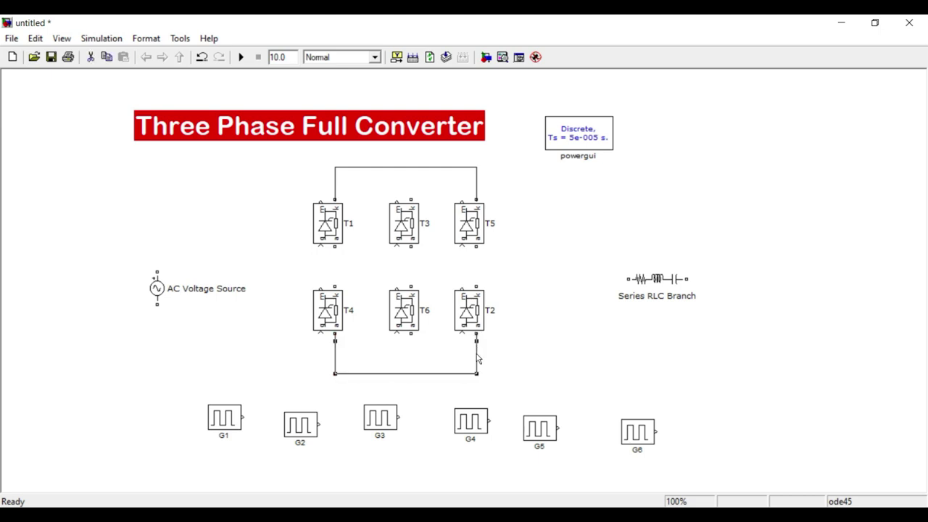
left_click_drag(411, 336, 411, 374)
left_click_drag(411, 283, 411, 246)
left_click_drag(334, 250, 335, 288)
left_click_drag(411, 196, 412, 168)
left_click_drag(477, 286, 476, 247)
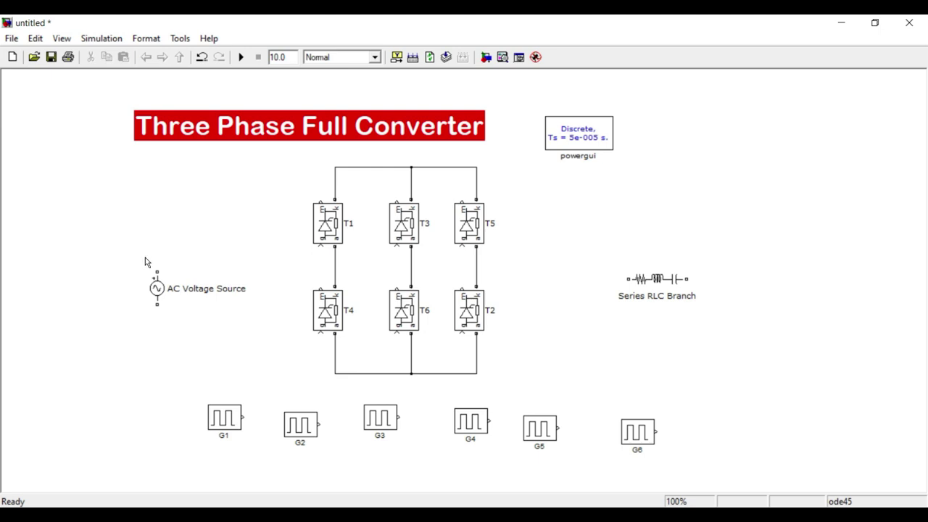
- Rename the AC Voltage Source block as V1
left_click(219, 291)
key("BackSpace")
key("BackSpace")
key("BackSpace")
key("BackSpace")
key("BackSpace")
key("BackSpace")
key("BackSpace")
key("BackSpace")
key("BackSpace")
key("BackSpace")
key("BackSpace")
key("BackSpace")
key("BackSpace")
key("BackSpace")
key("BackSpace")
key("BackSpace")
key("BackSpace")
type("V1")
- Duplicate V1 into two more AC sources, V2 and V3, staggered diagonally downward beside it
left_click(161, 292)
left_click_drag(162, 293, 194, 310)
right_click(194, 311)
left_click(174, 319)
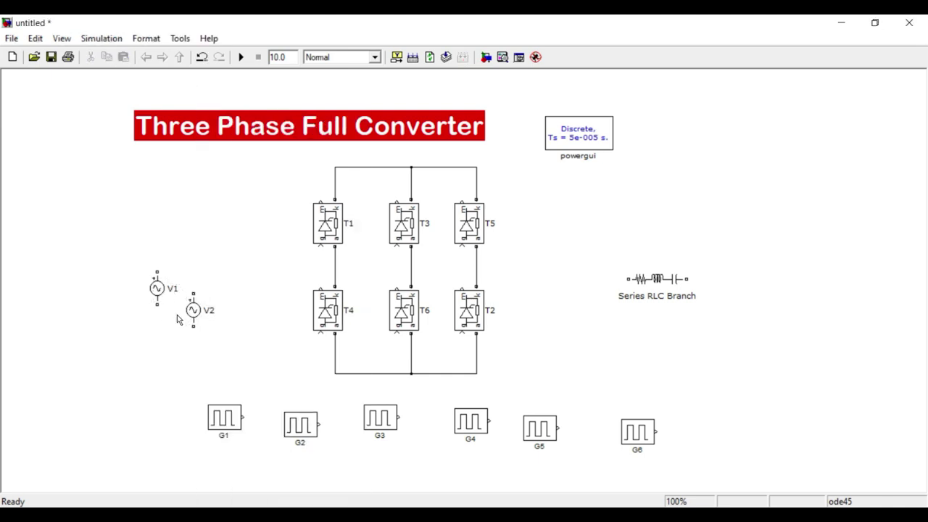
right_click(226, 327)
left_click_drag(192, 310, 226, 334)
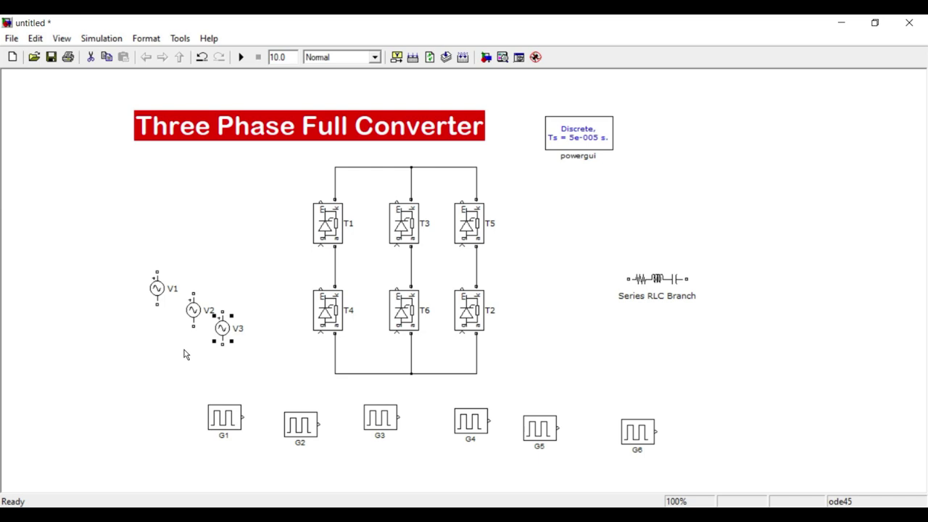
- Connect the upper terminal of V1 to the T1–T4 leg and that of V2 to the T3–T6 leg
left_click_drag(158, 271, 333, 257)
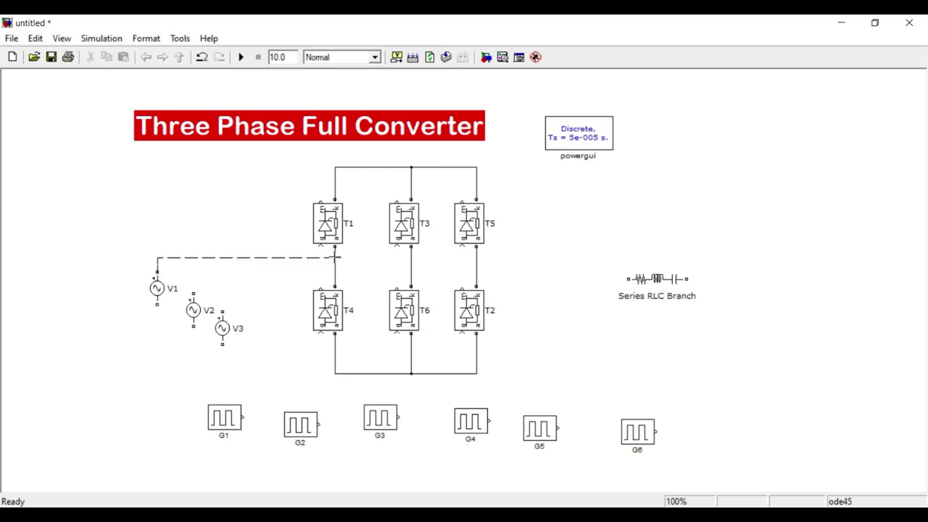
left_click_drag(334, 257, 334, 258)
left_click_drag(194, 293, 412, 265)
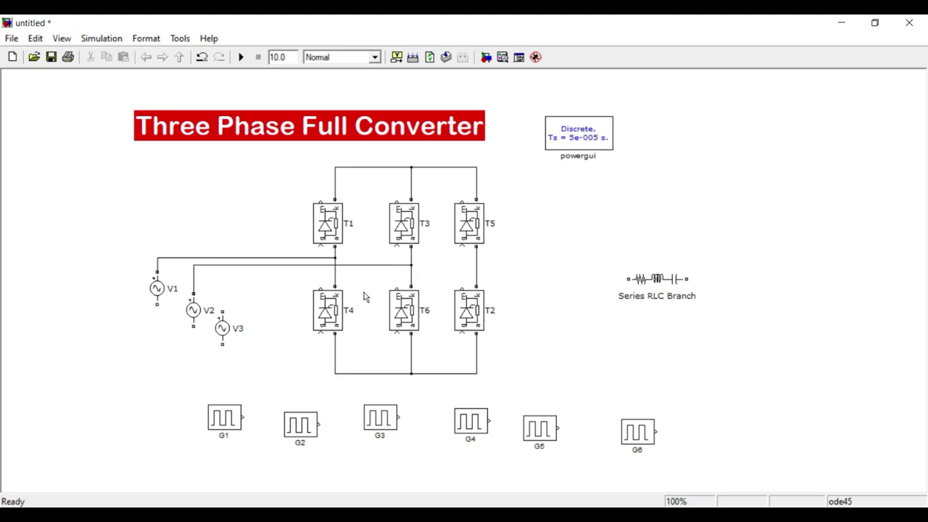
left_click_drag(223, 316, 477, 278)
left_click_drag(517, 366, 305, 310)
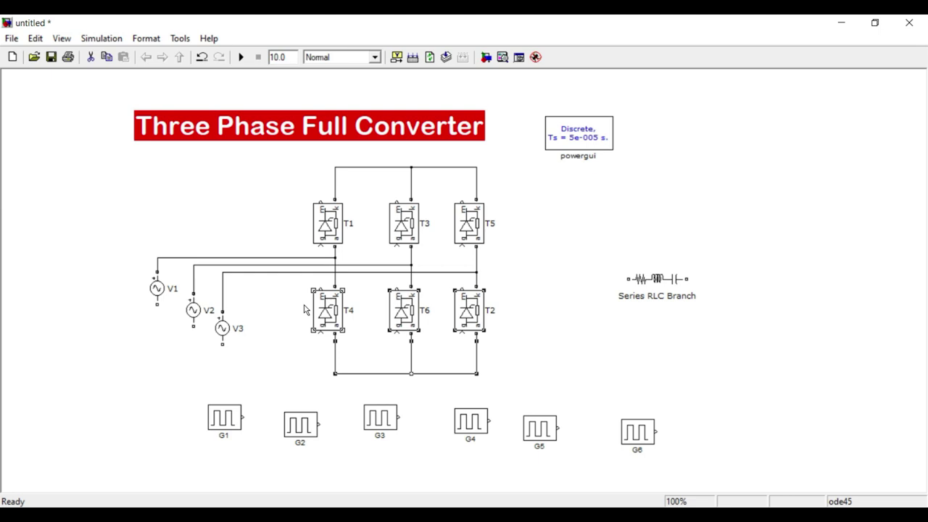
key("Down")
key("Down")
key("Down")
key("Down")
key("Down")
key("Down")
key("Down")
key("Down")
key("Down")
key("Down")
key("Down")
key("Down")
key("Down")
key("Down")
key("Down")
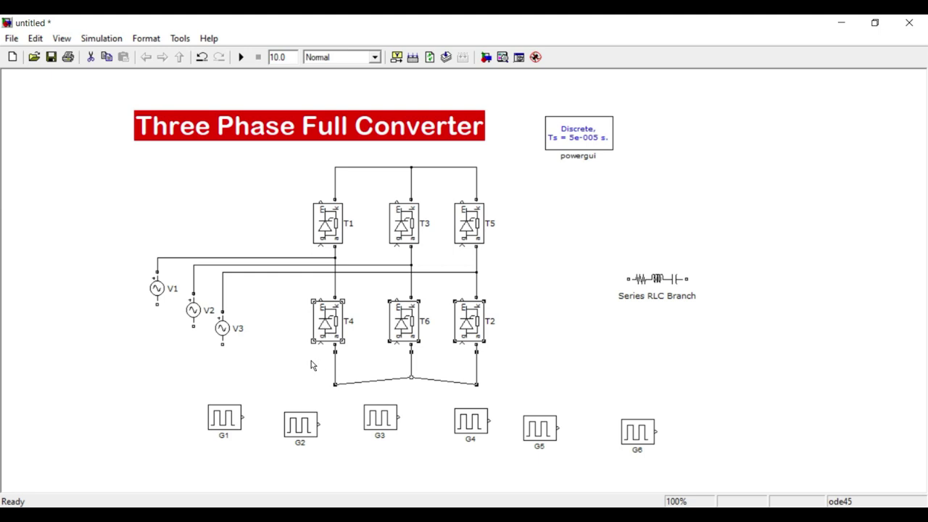
key("ctrl+z")
key("ctrl+z")
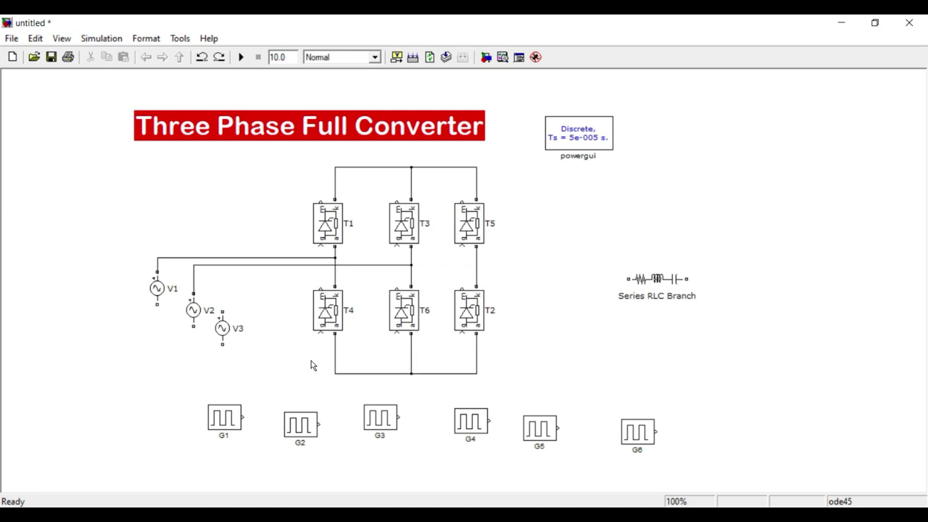
- Shift only thyristors T4, T6 and T2 slightly down to make room and connect V3's upper terminal to the T5–T2 leg
double_click(328, 324)
left_click(473, 418)
left_click(415, 319, "shift")
left_click(470, 319, "shift")
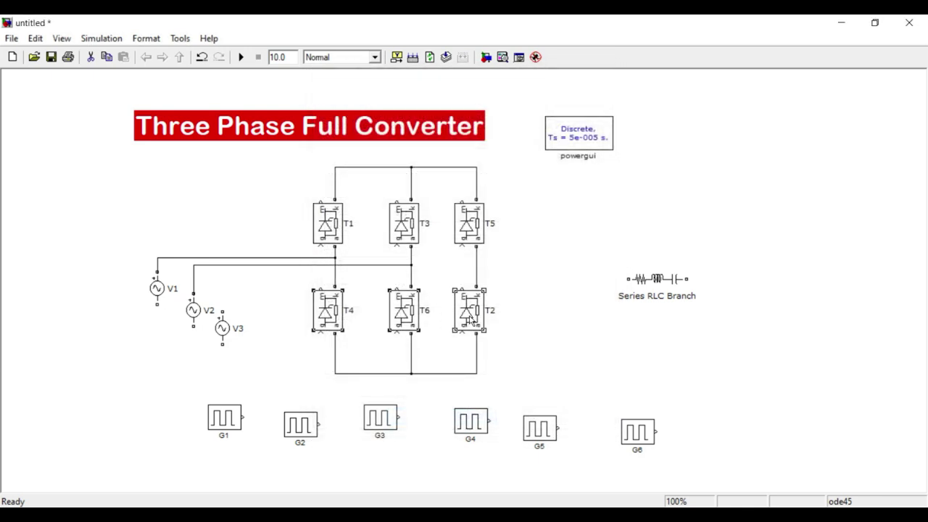
key("Down")
key("Down")
key("Down")
key("Down")
key("Down")
key("Down")
key("Down")
key("Down")
key("Down")
key("Down")
key("Down")
key("Down")
key("Down")
key("Down")
key("Down")
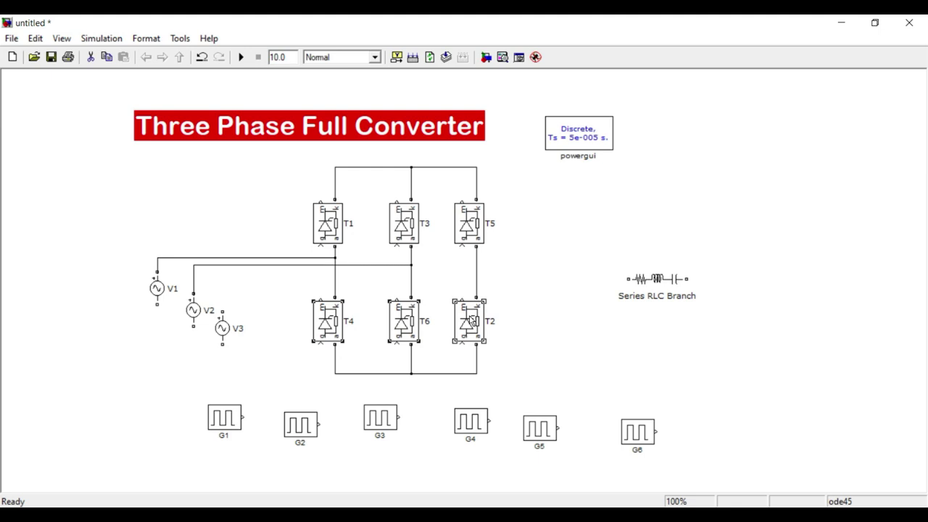
left_click(543, 317)
mouse_move(221, 310)
left_mouse_down()
mouse_move(317, 271)
mouse_move(474, 276)
left_mouse_up()
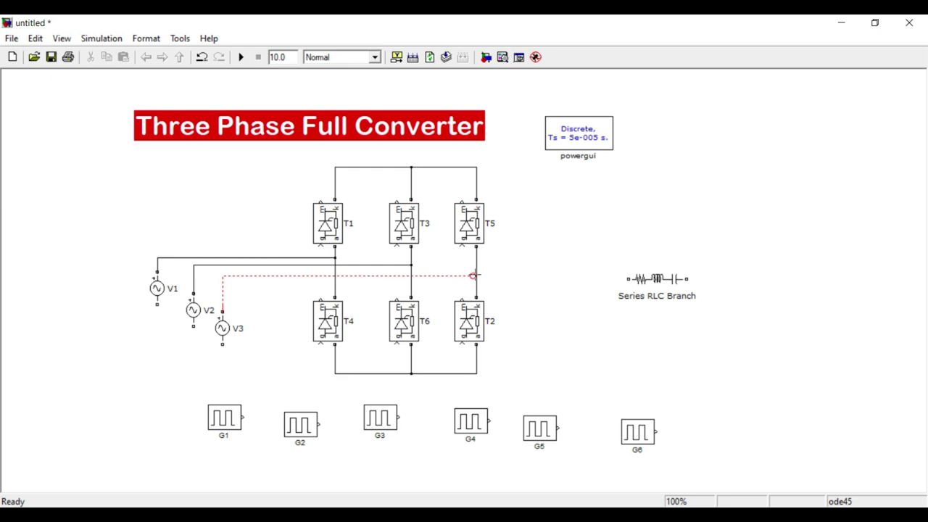
mouse_move(477, 275)
left_mouse_down()
mouse_move(448, 275)
mouse_move(476, 276)
left_mouse_up()
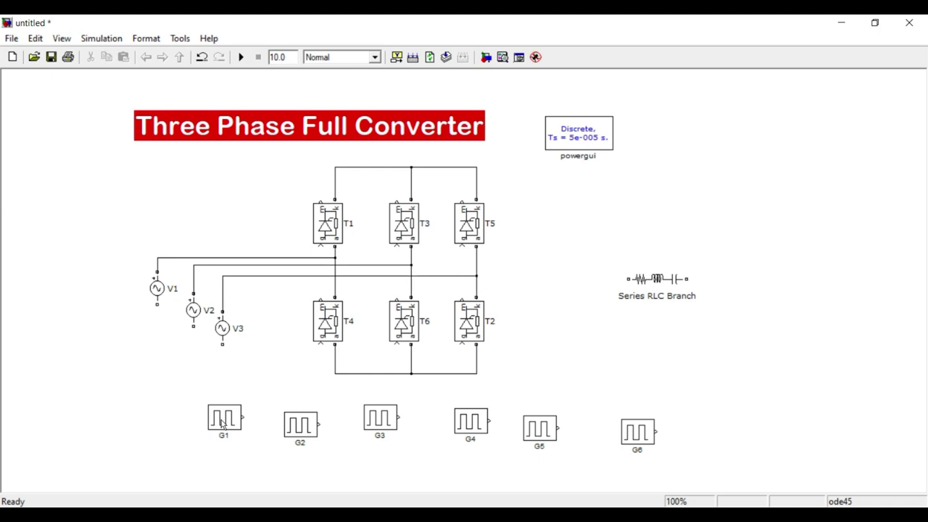
- Move G1 down out of the way and join the lower terminals of V1, V2 and V3 at a common neutral line
left_click_drag(220, 427, 254, 473)
left_click_drag(159, 304, 194, 374)
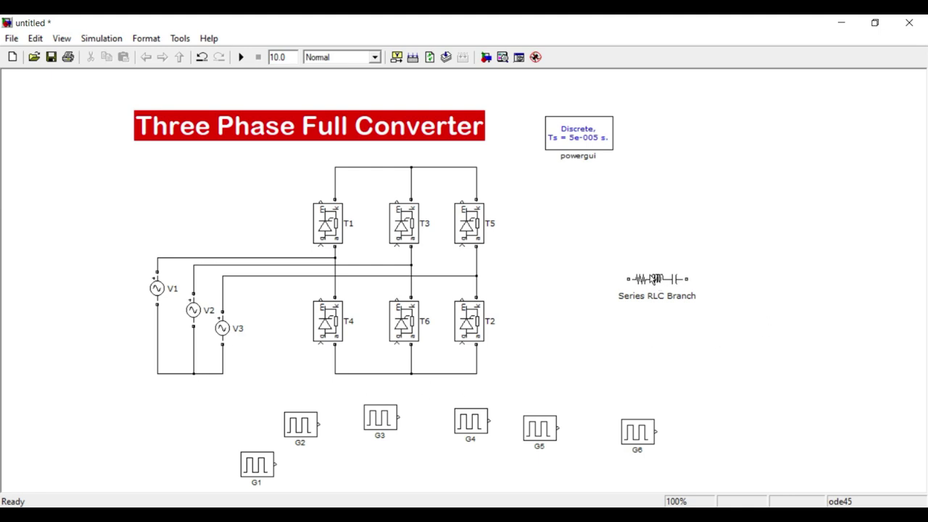
- Rotate the Series RLC Branch block clockwise so that it stands vertically
right_click(651, 283)
mouse_move(719, 443)
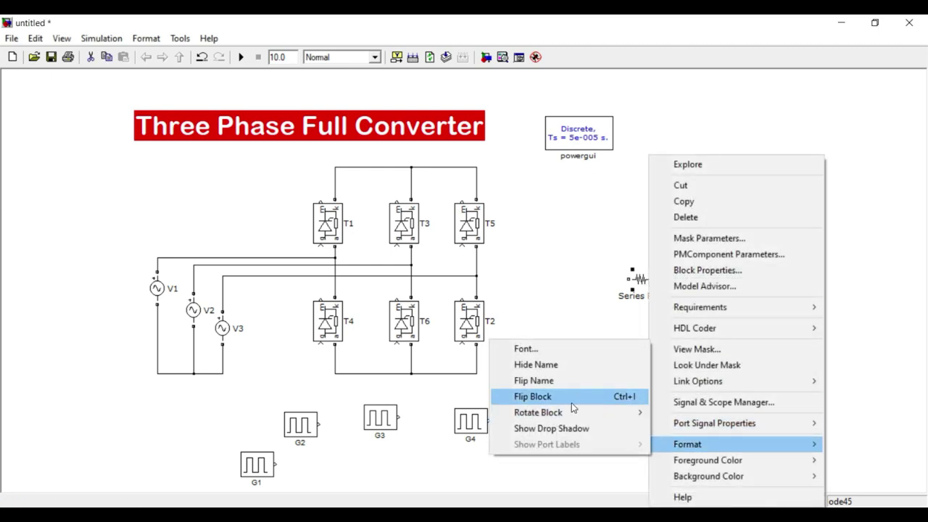
mouse_move(572, 411)
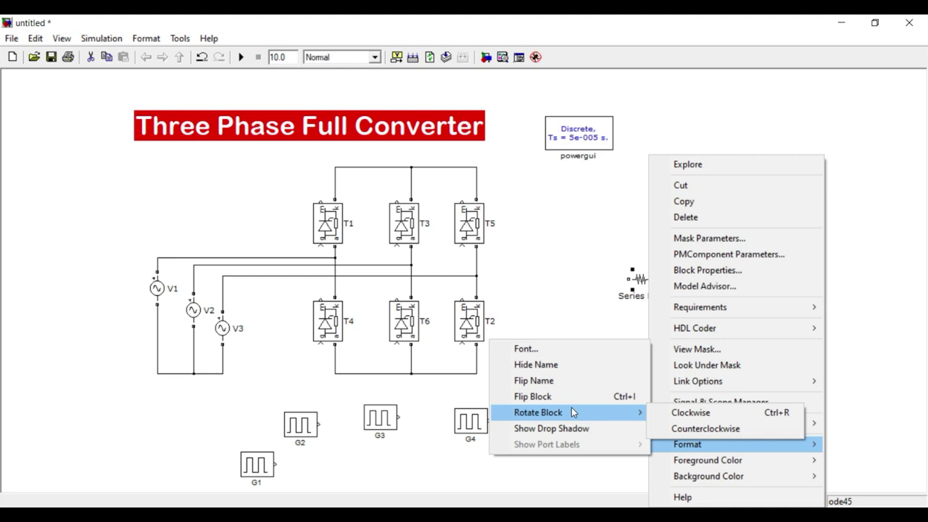
left_click(695, 414)
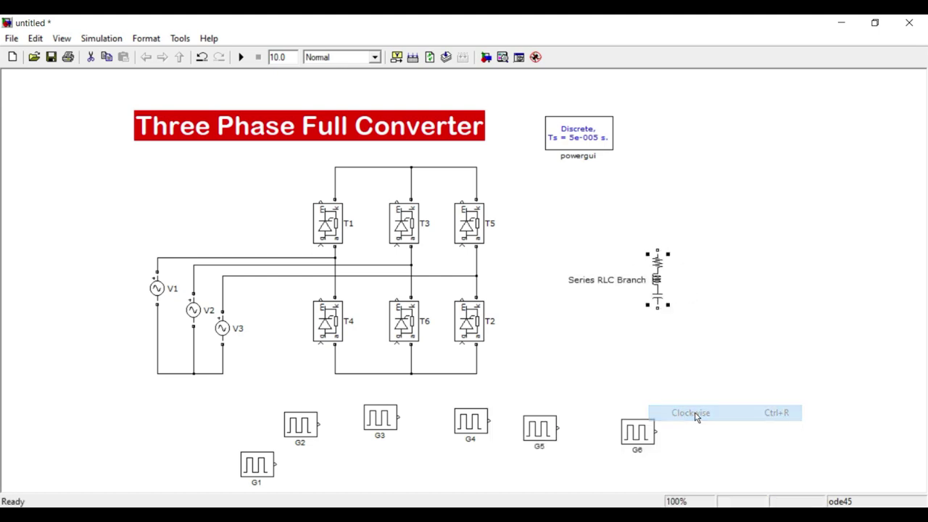
- Set the branch type of the Series RLC Branch to R and apply it
double_click(658, 284)
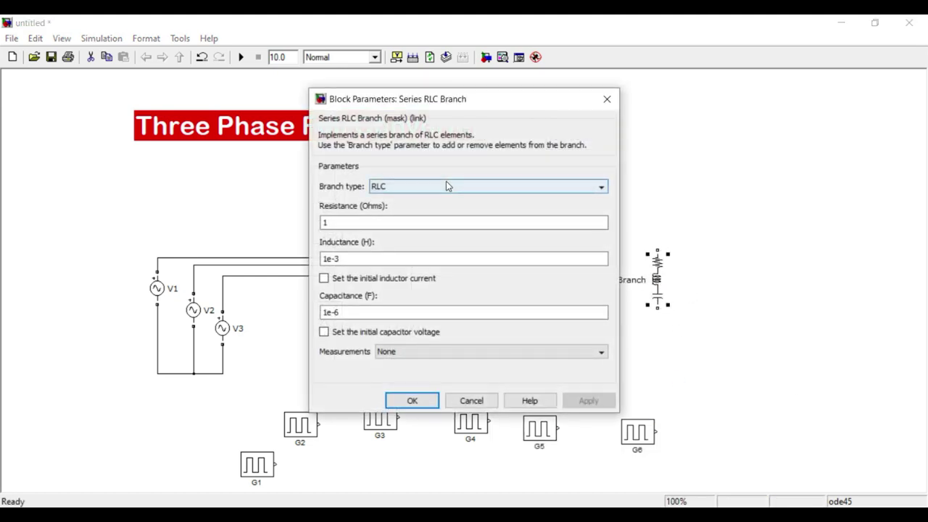
left_click(446, 184)
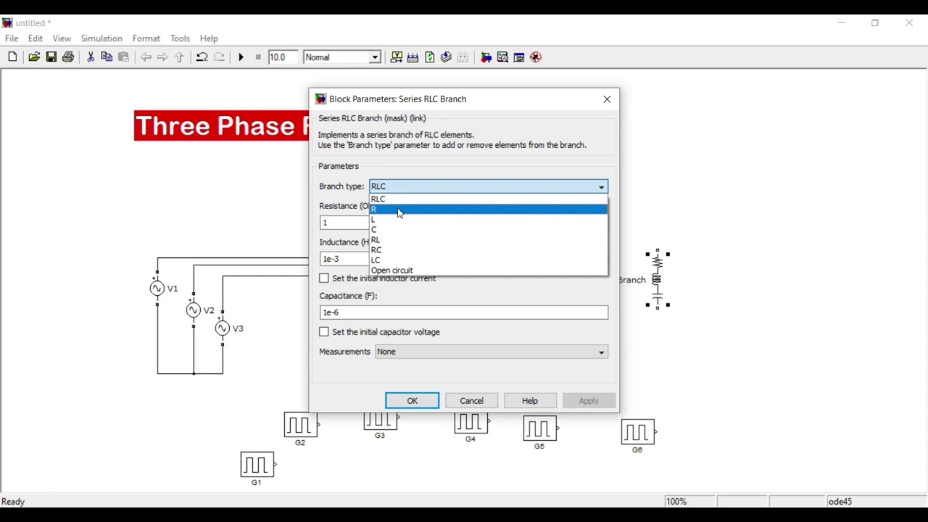
left_click(398, 212)
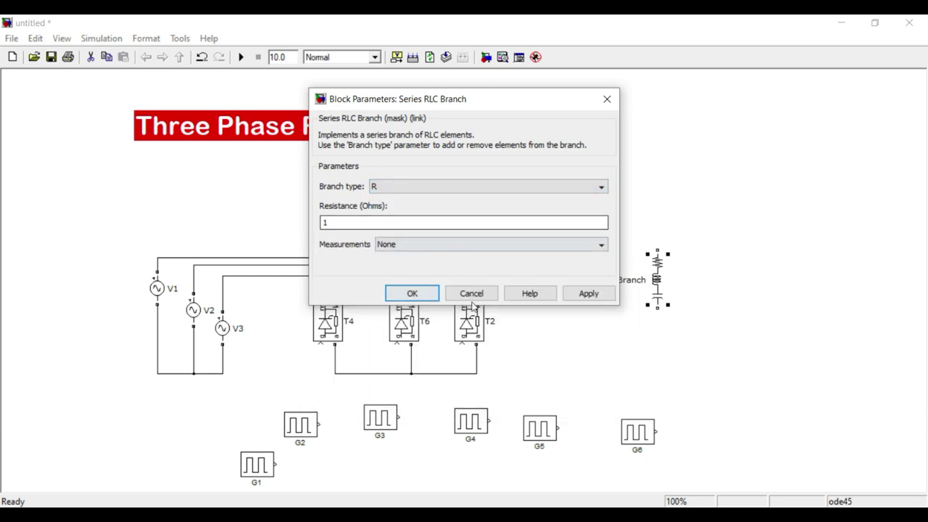
left_click(578, 295)
left_click(406, 293)
- Rename the Series RLC Branch block as Load
left_click(643, 288)
key("BackSpace")
key("BackSpace")
key("BackSpace")
key("BackSpace")
key("BackSpace")
key("BackSpace")
key("BackSpace")
key("BackSpace")
key("BackSpace")
key("BackSpace")
key("BackSpace")
key("BackSpace")
key("BackSpace")
key("BackSpace")
key("BackSpace")
key("BackSpace")
key("BackSpace")
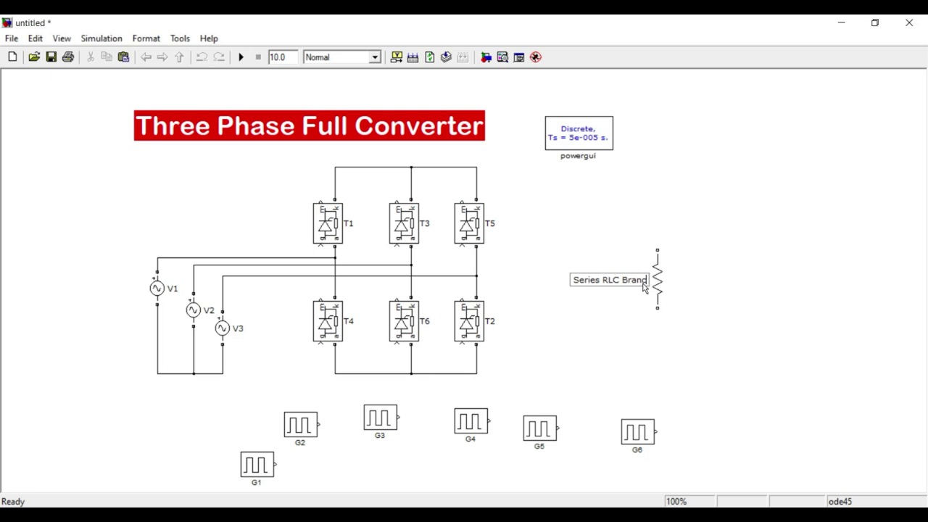
type("Load")
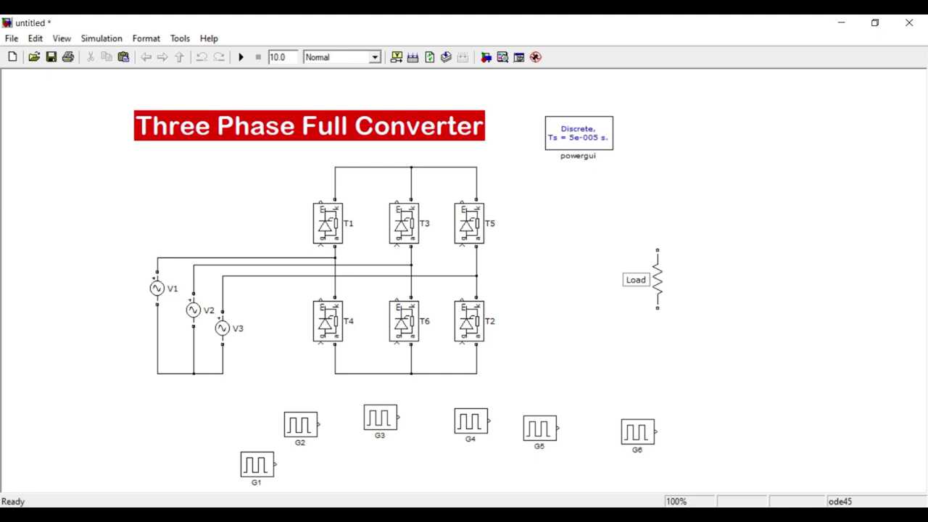
left_click(638, 315)
- Move the Load next to the T5–T2 leg and connect it between the upper and lower rails of the bridge
left_click_drag(652, 289, 536, 281)
left_click(518, 199)
mouse_move(542, 244)
left_mouse_down()
mouse_move(491, 168)
mouse_move(477, 168)
left_mouse_up()
left_click_drag(539, 305, 477, 374)
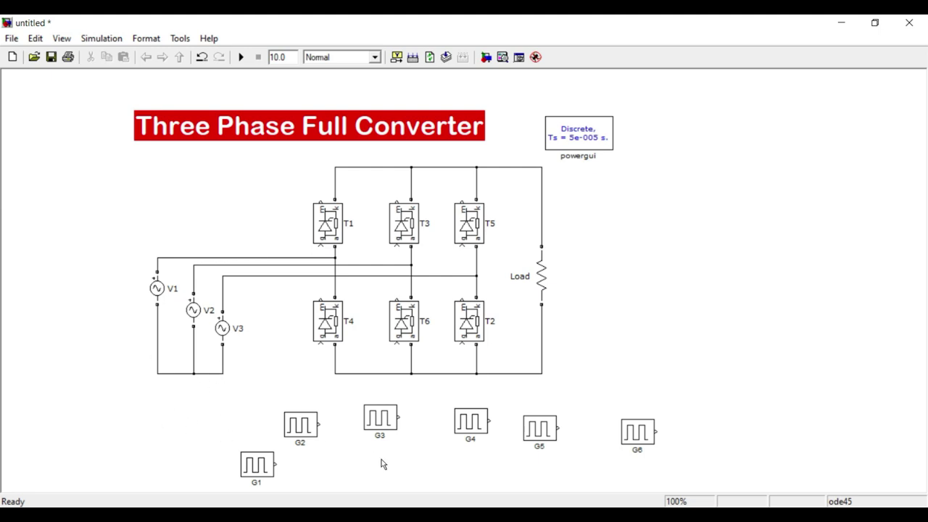
- Search the Simulink library for ground, add the SimPowerSystems ground block and connect it to the neutral line of the AC sources
left_click(486, 56)
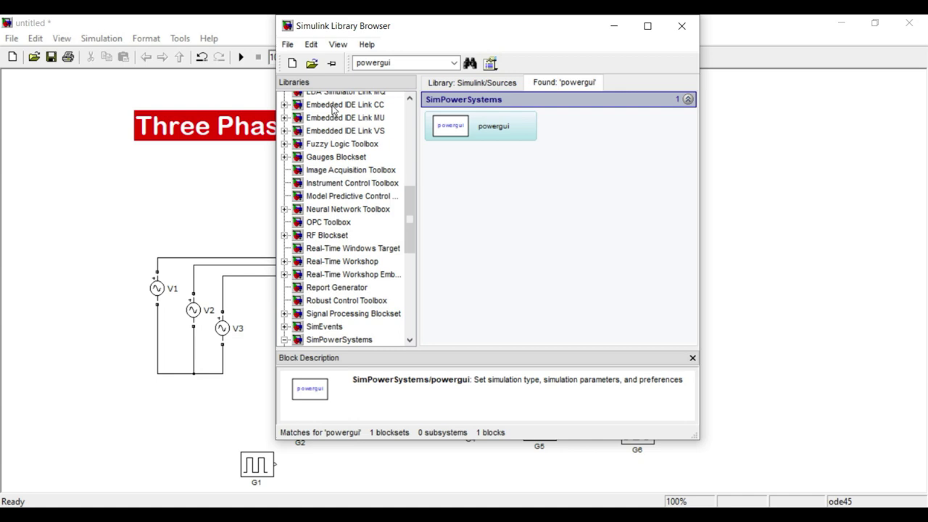
double_click(394, 65)
type("gn")
type("round")
key("Return")
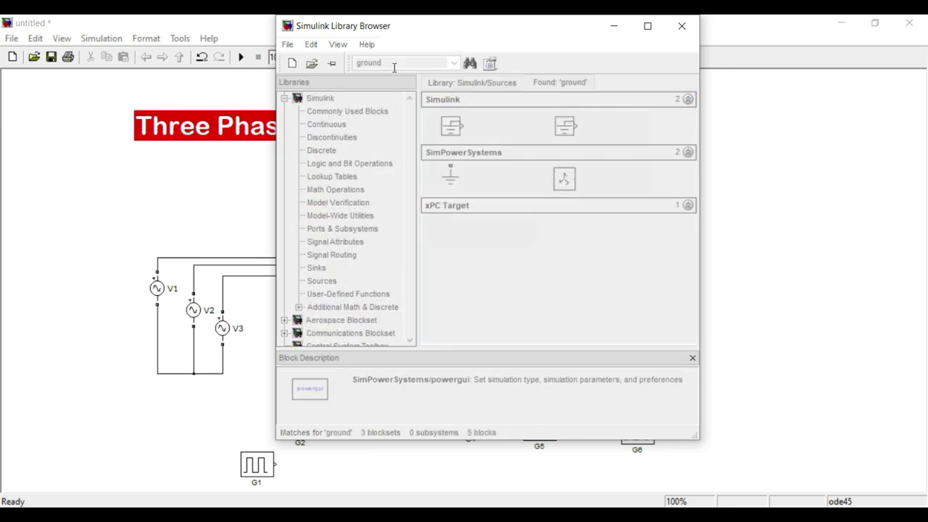
left_click(453, 178)
right_click(452, 180)
left_click(464, 189)
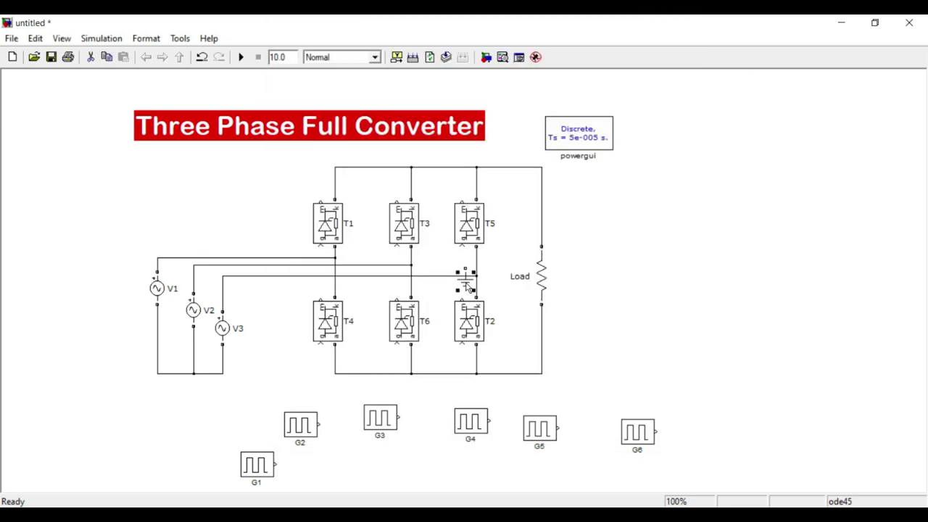
left_click_drag(465, 286, 194, 373)
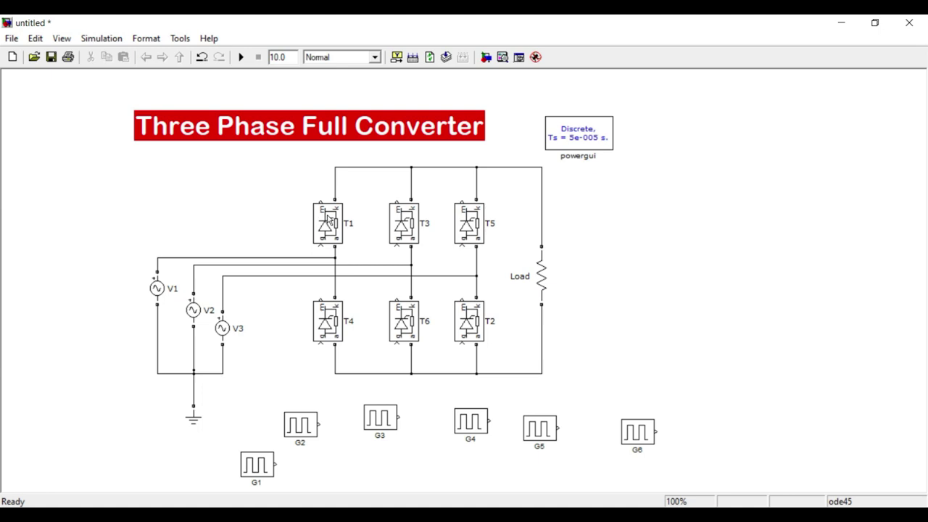
- Shift thyristors T1, T3 and T5 together slightly up to make room below them
left_click(333, 224)
left_click(411, 228, "shift")
left_click(481, 234, "shift")
left_click_drag(481, 235, 480, 231)
key("Up")
key("Up")
key("Up")
key("Up")
key("Up")
key("Up")
key("Up")
key("Up")
key("Up")
key("Up")
key("Up")
key("Up")
key("Up")
key("Up")
key("Up")
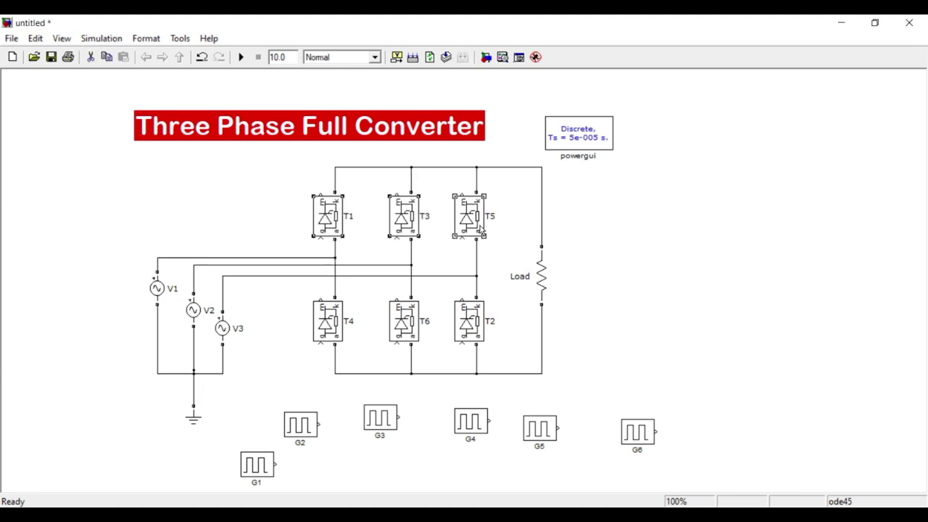
left_click(585, 320)
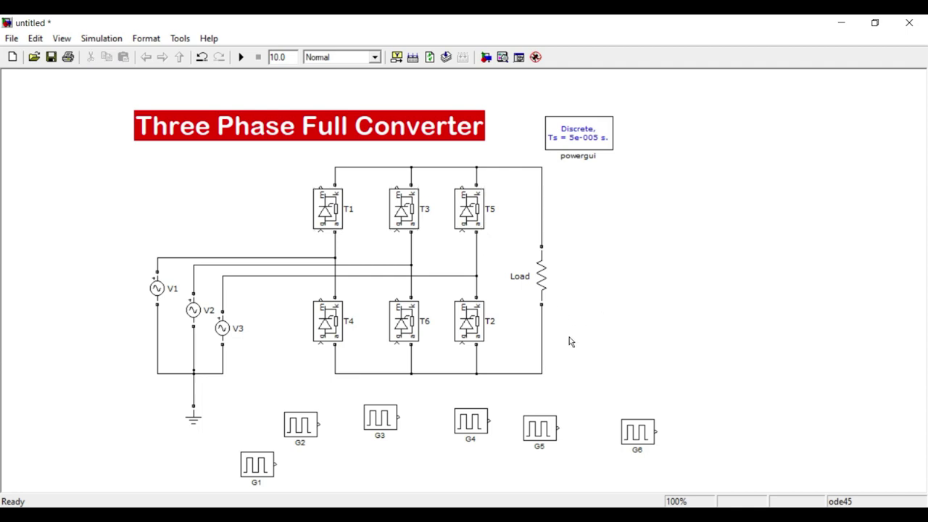
- Place pulse generator G1 beside T1, connect it to T1's gate and nudge G1 slightly down
left_click(254, 457)
left_click_drag(254, 457, 322, 233)
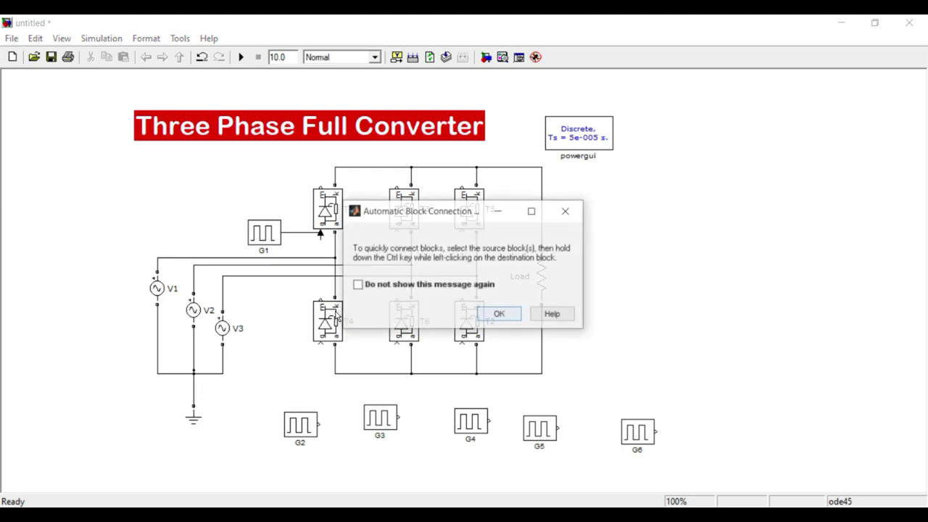
left_click(498, 315)
left_click(272, 241)
key("Down")
key("Down")
key("Down")
key("Down")
key("Down")
key("Down")
key("Down")
key("Down")
key("Down")
key("Down")
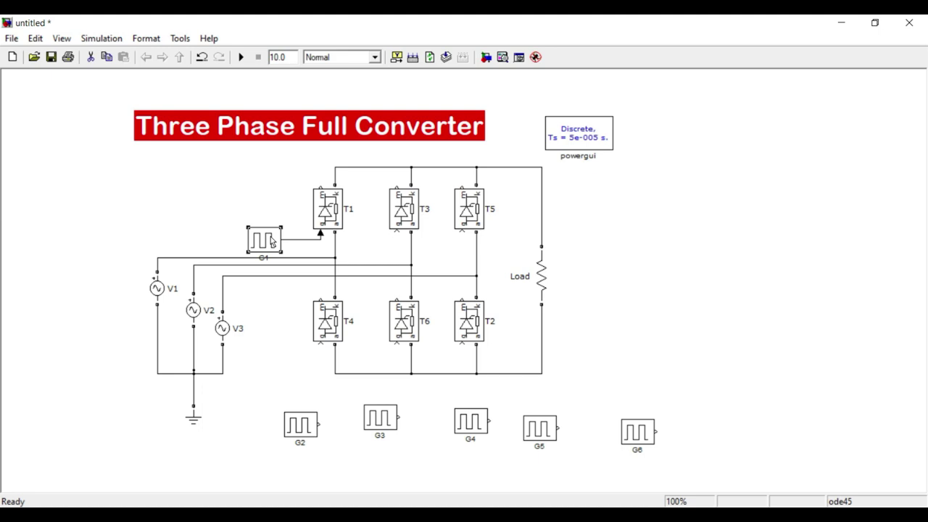
- Move G2 aside, place G3 and G5 beside T3 and T5, and wire them to those thyristors' gates
left_click_drag(300, 428, 435, 402)
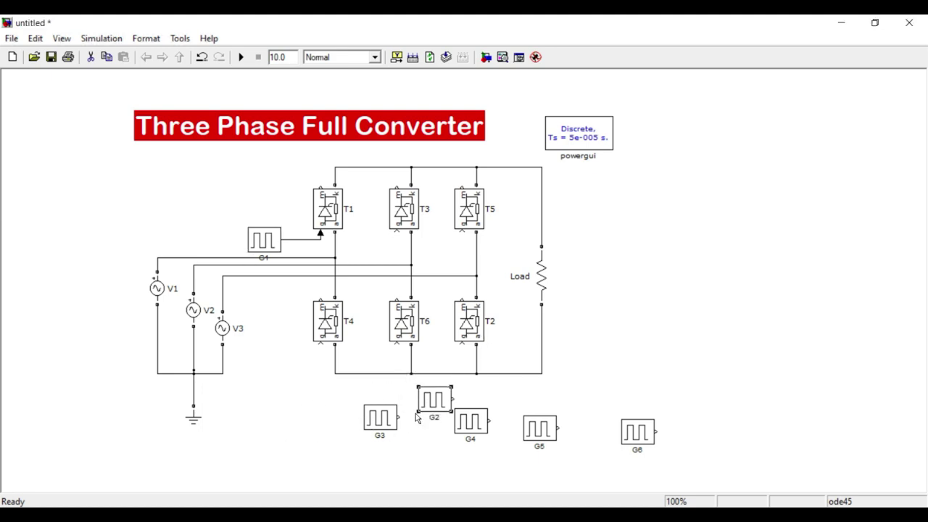
left_click_drag(390, 425, 369, 247)
left_click(370, 254)
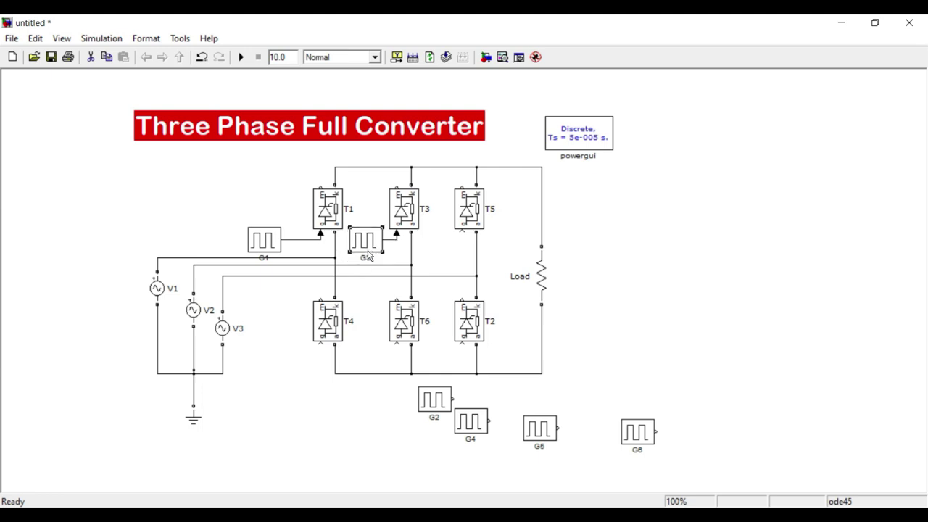
left_click(500, 406)
left_click_drag(541, 435, 462, 245)
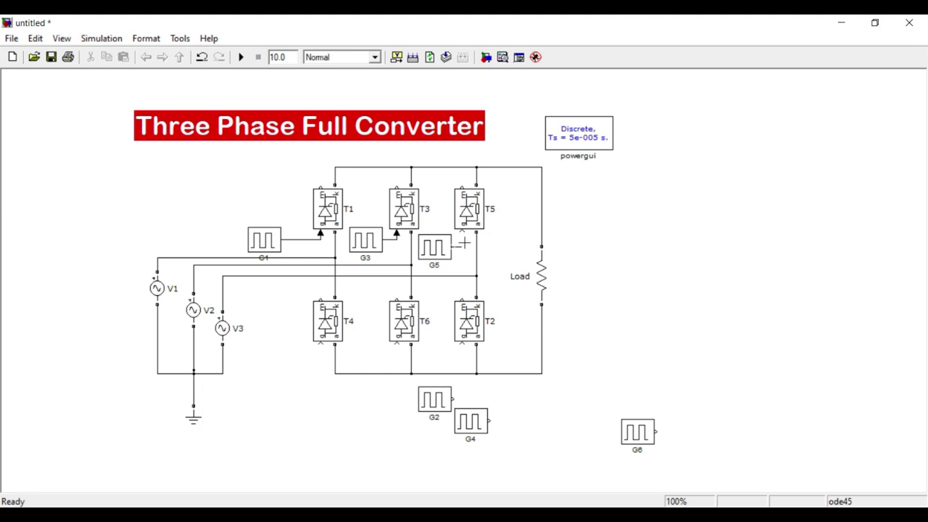
- Place G6, G2 and G4 beside T6, T2 and T4 and wire each to its thyristor's gate
left_click_drag(635, 438, 397, 346)
left_click_drag(428, 404, 462, 341)
key("Down")
key("Down")
key("Down")
key("Down")
key("Down")
key("Down")
key("Down")
key("Down")
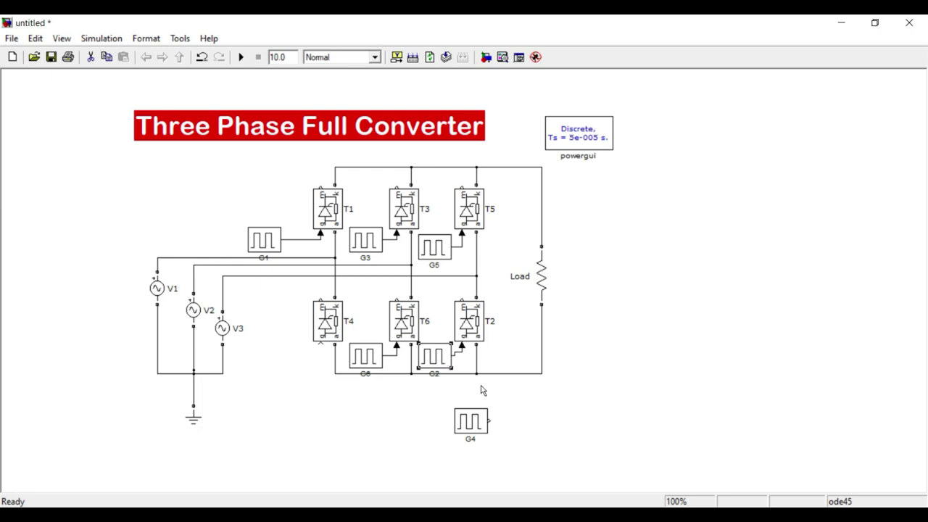
left_click_drag(471, 424, 320, 345)
left_click(316, 356)
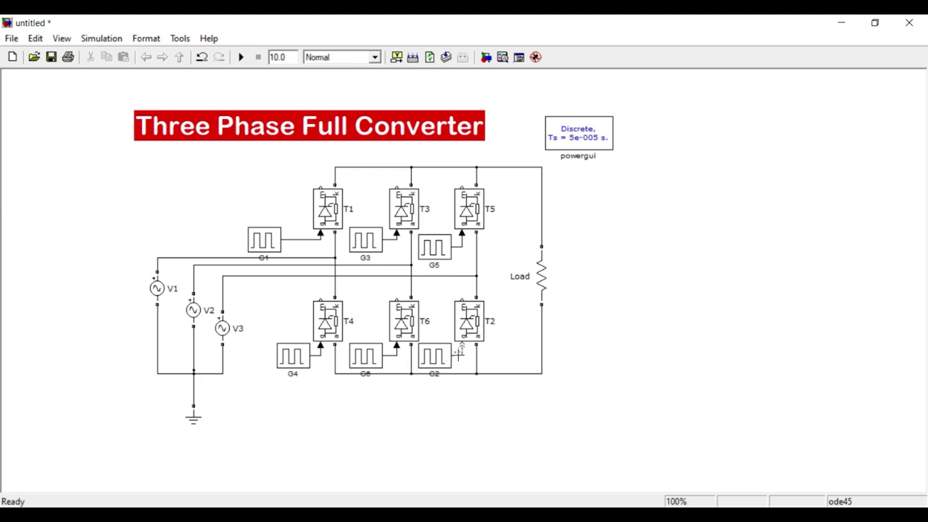
- Redraw the connection from G2 to T2's gate and move G1 closer to T1, above G4
left_click(459, 356)
left_click(457, 356)
left_click_drag(462, 351, 462, 342)
left_click_drag(274, 244, 302, 244)
left_click(327, 409)
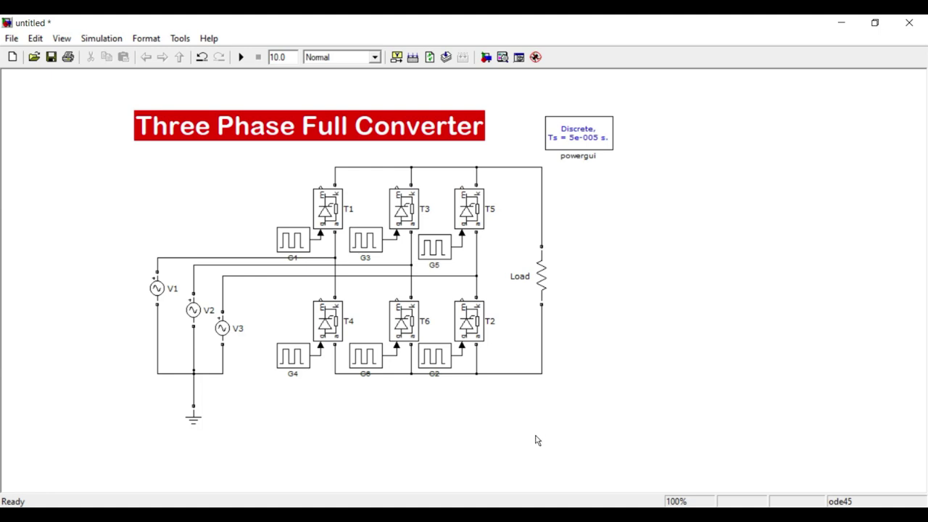
- Shift the whole model, including the title and powergui, slightly down the canvas
key("ctrl+a")
key("Down")
key("Down")
key("Down")
key("Down")
key("Down")
key("Down")
key("Down")
key("Down")
key("Down")
key("Down")
key("Down")
key("Down")
key("Down")
key("Down")
key("Down")
key("Down")
key("Down")
key("Down")
key("Down")
key("Down")
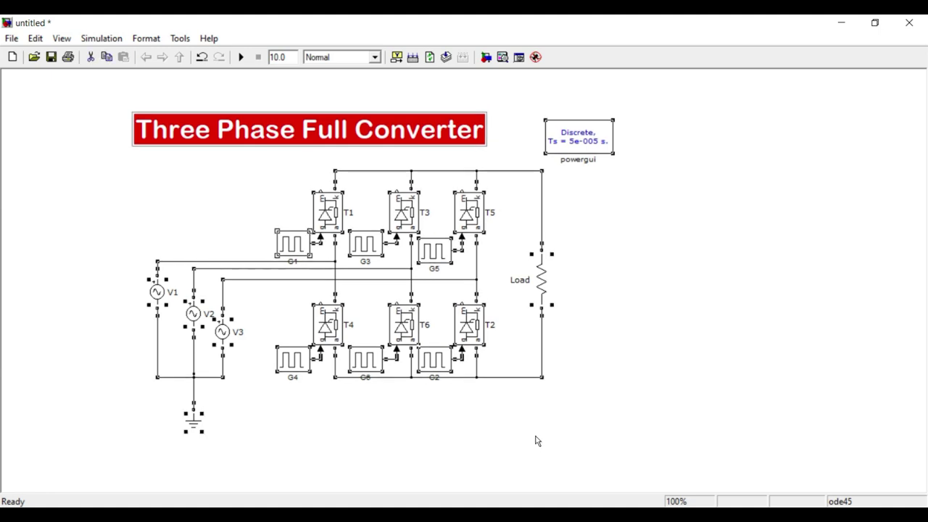
left_click(675, 294)
- Move the title "Three Phase Full Converter" slightly right and up, away from the circuit
left_click(381, 150)
left_click_drag(381, 151, 384, 154)
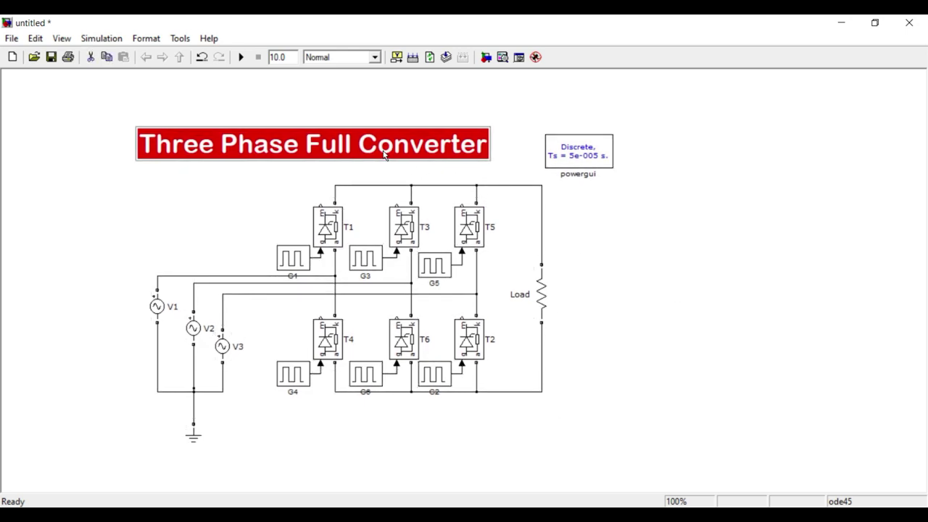
key("Up")
key("Up")
key("Up")
key("Up")
key("Up")
key("Up")
key("Up")
key("Up")
key("Up")
key("Up")
key("Up")
key("Up")
key("Up")
key("Up")
key("Up")
key("Up")
key("Up")
key("Up")
key("Up")
key("Up")
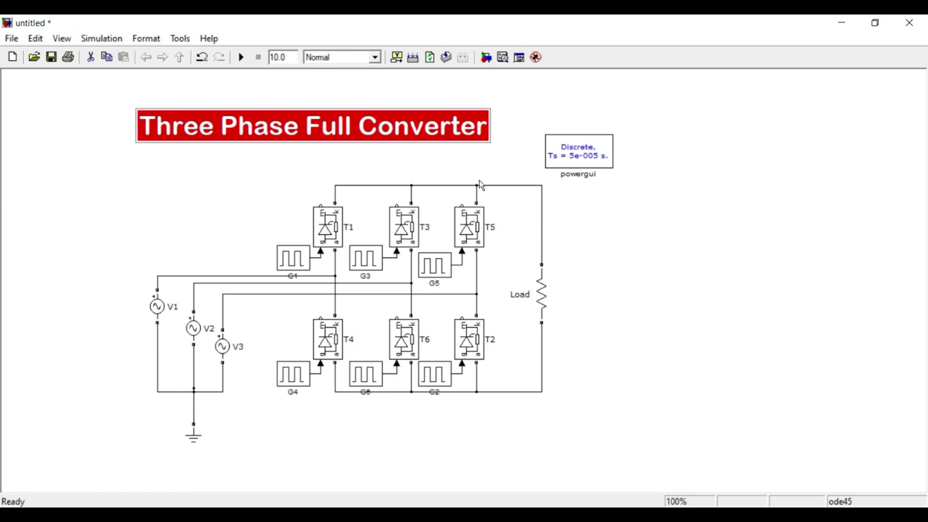
key("Up")
key("Up")
key("Up")
key("Up")
key("Up")
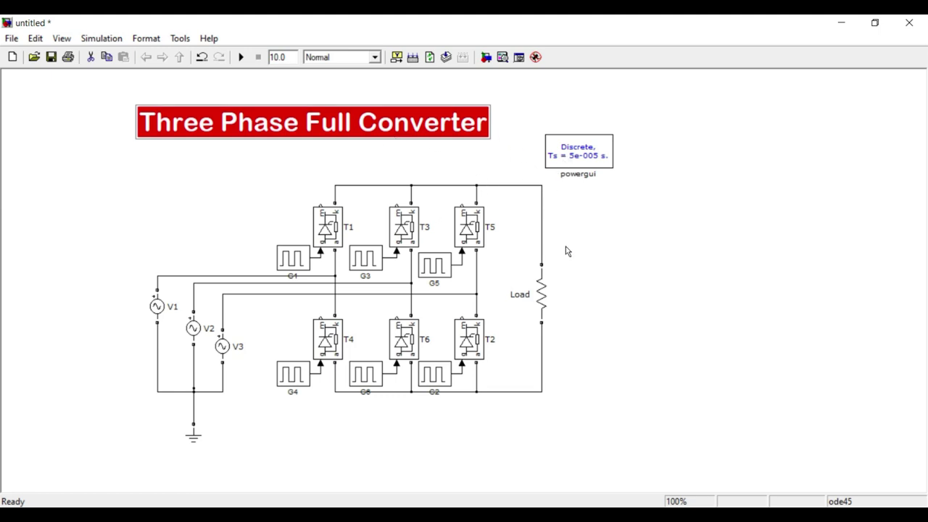
- Shift the whole model, including the title and powergui, left across the canvas to free space beyond the load
key("ctrl+a")
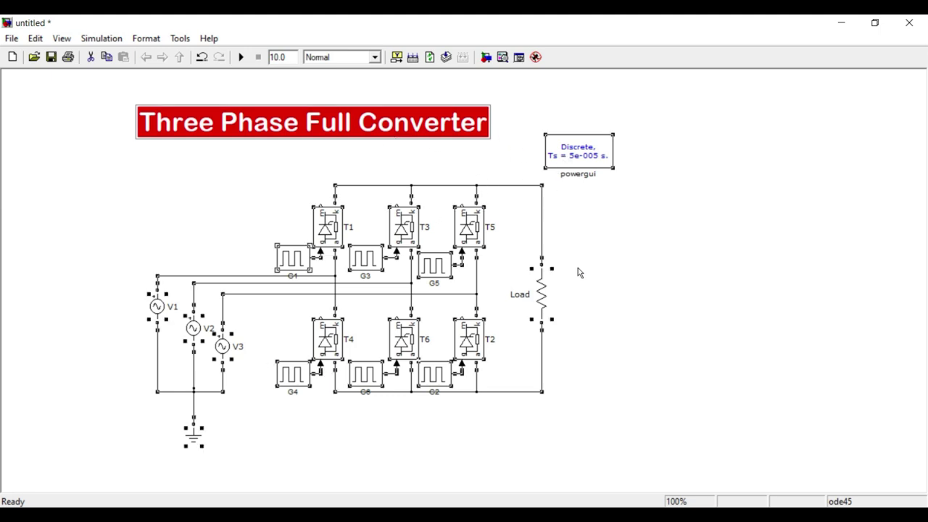
key("Left")
key("Left")
key("Left")
key("Left")
key("Left")
key("Left")
key("Left")
key("Left")
key("Left")
key("Left")
key("Left")
key("Left")
key("Left")
key("Left")
key("Left")
key("Left")
key("Left")
key("Left")
key("Left")
key("Left")
key("Left")
key("Left")
key("Left")
key("Left")
key("Left")
key("Left")
key("Left")
key("Left")
key("Left")
key("Left")
key("Left")
key("Left")
key("Left")
key("Left")
key("Left")
key("Left")
key("Left")
key("Left")
key("Left")
key("Left")
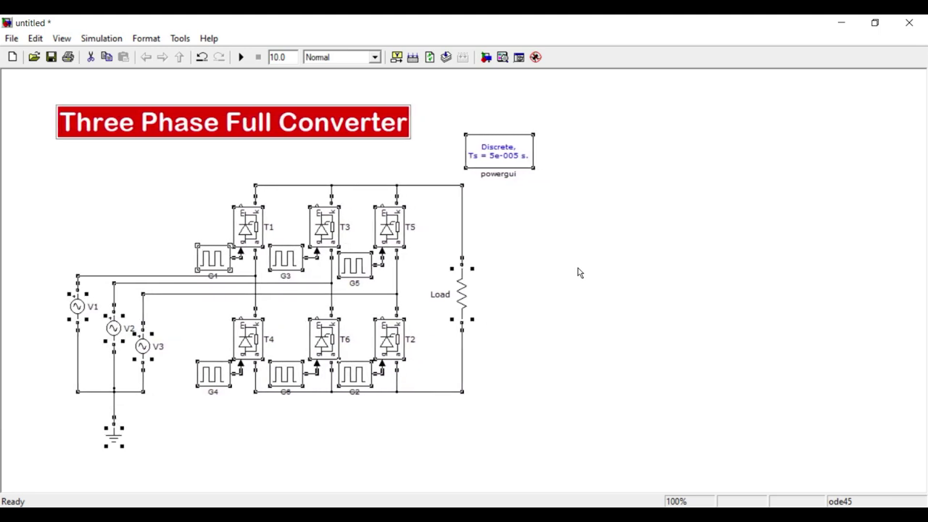
- Move powergui slightly down and away from the circuit, and shift the title "Three Phase Full Converter" right above the thyristor bridge
left_click(525, 202)
left_click_drag(500, 171, 533, 200)
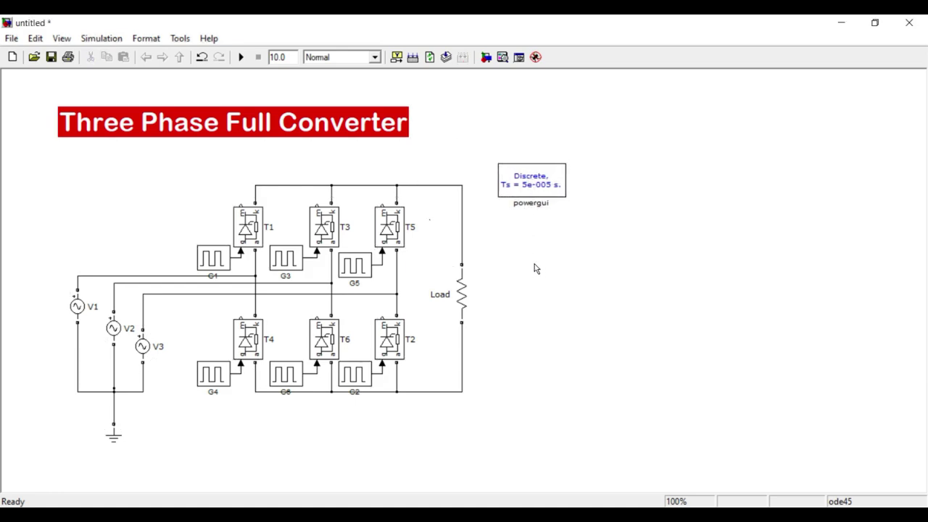
left_click(325, 137)
left_click_drag(316, 132, 399, 135)
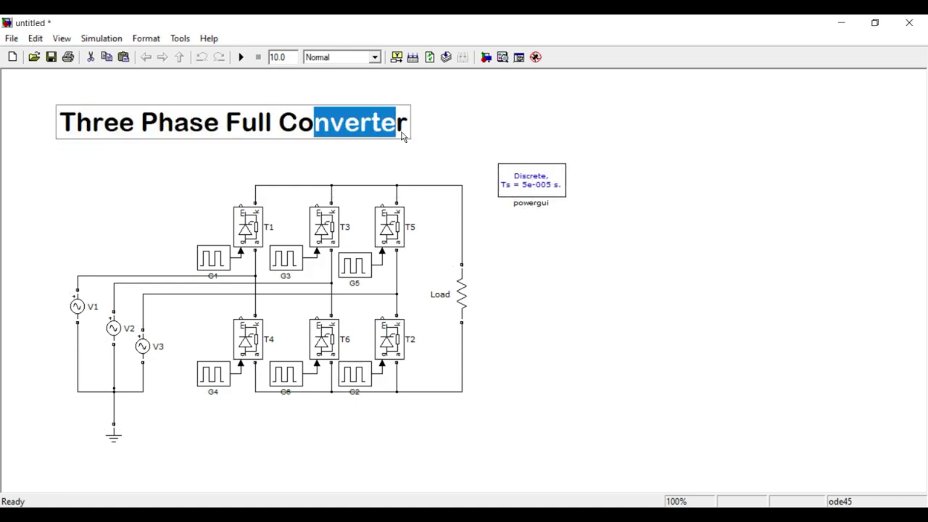
left_click(370, 161)
left_click_drag(315, 114, 451, 111)
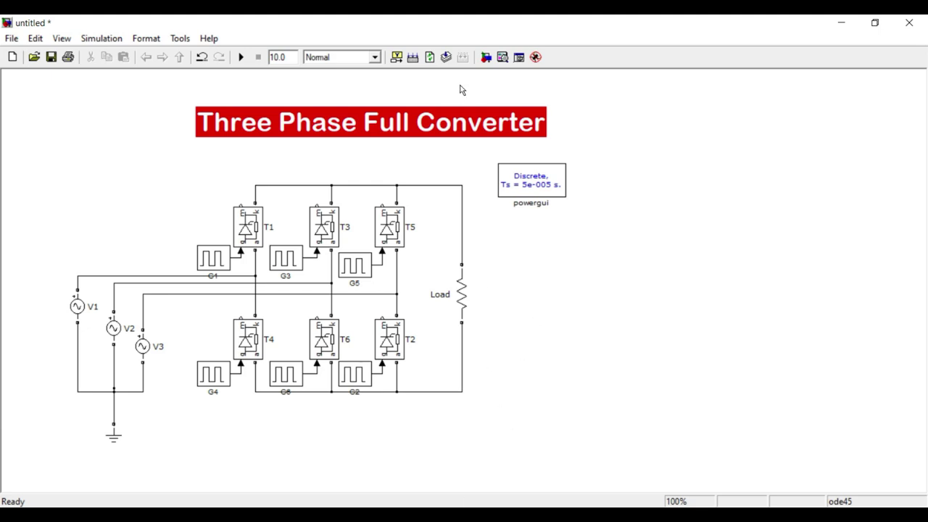
- Add a Multimeter block from the SimPowerSystems Measurements library and place it below powergui
left_click(486, 56)
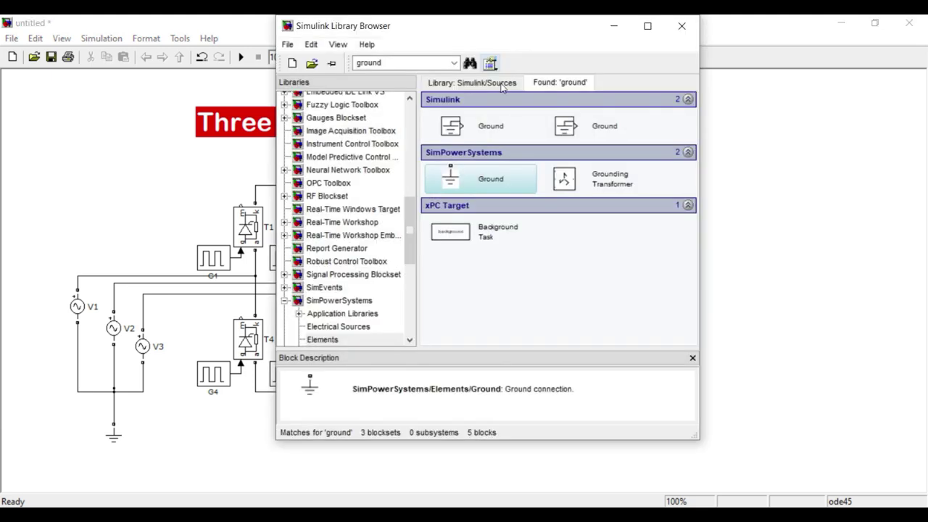
scroll(350, 261, "down", 2)
left_click(350, 261)
scroll(349, 263, "down", 1)
left_click(328, 251)
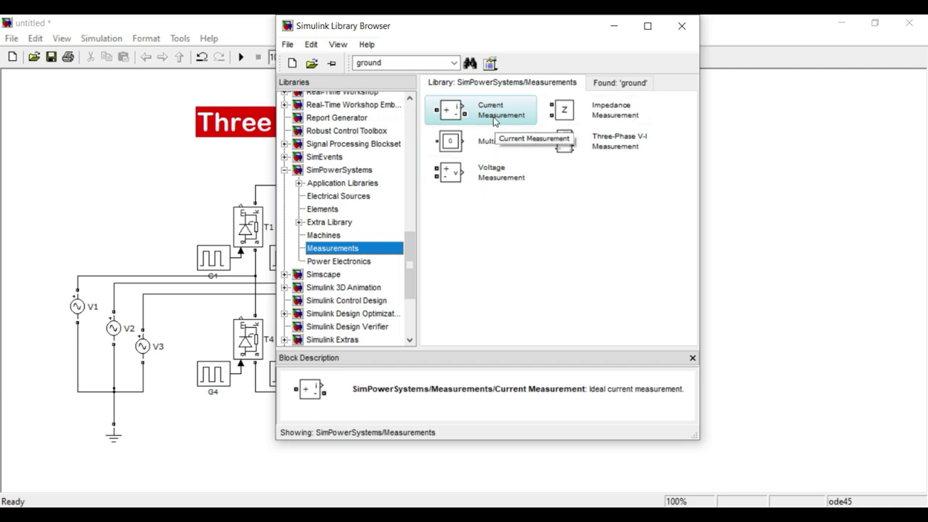
right_click(484, 144)
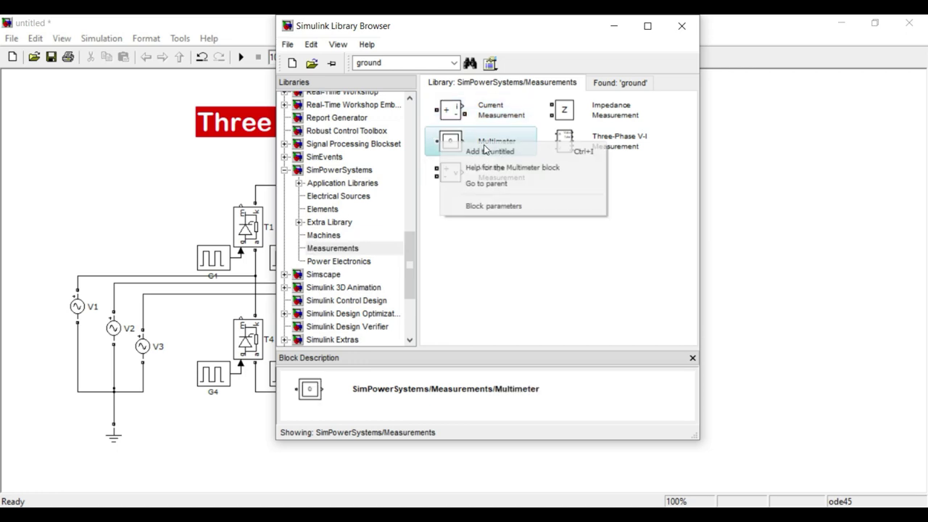
left_click(485, 150)
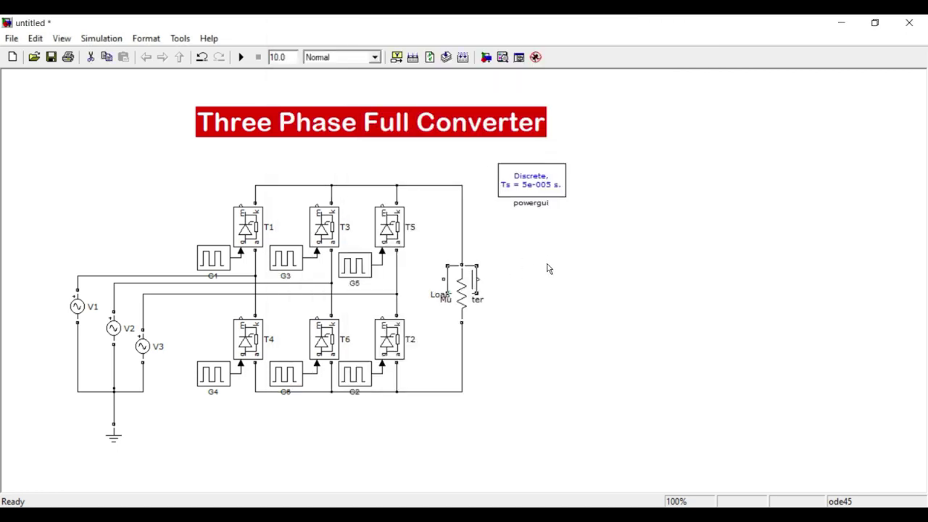
left_click_drag(451, 274, 509, 252)
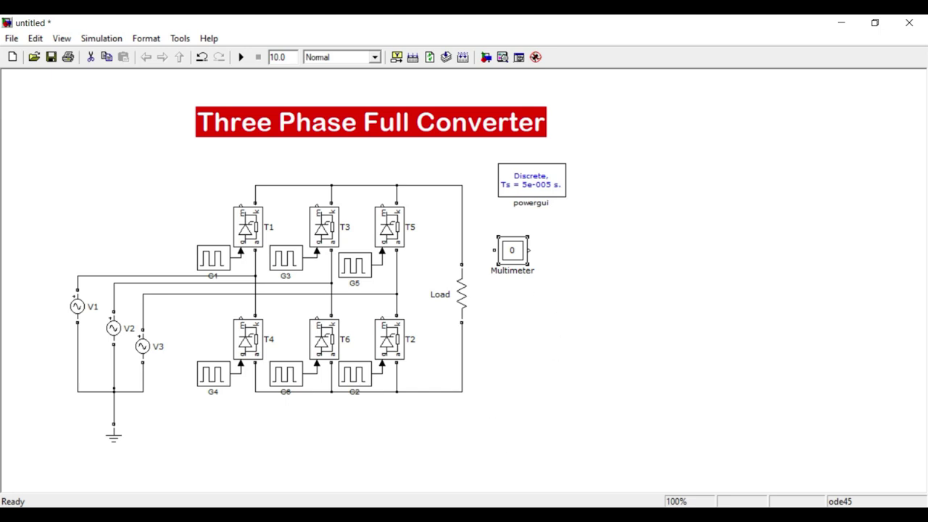
- Add a Scope block from Simulink's Commonly Used Blocks library to the model
left_click(486, 58)
scroll(372, 184, "up", 12)
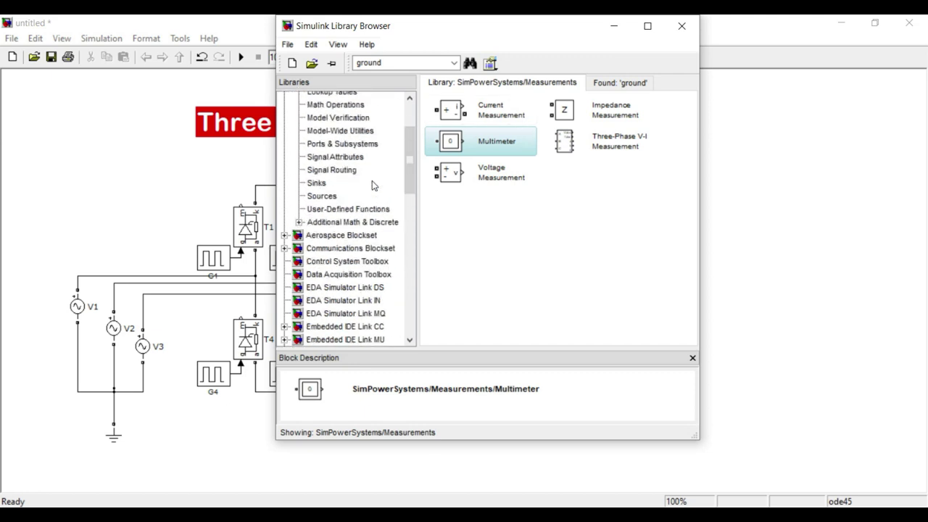
scroll(353, 136, "up", 2)
left_click(345, 113)
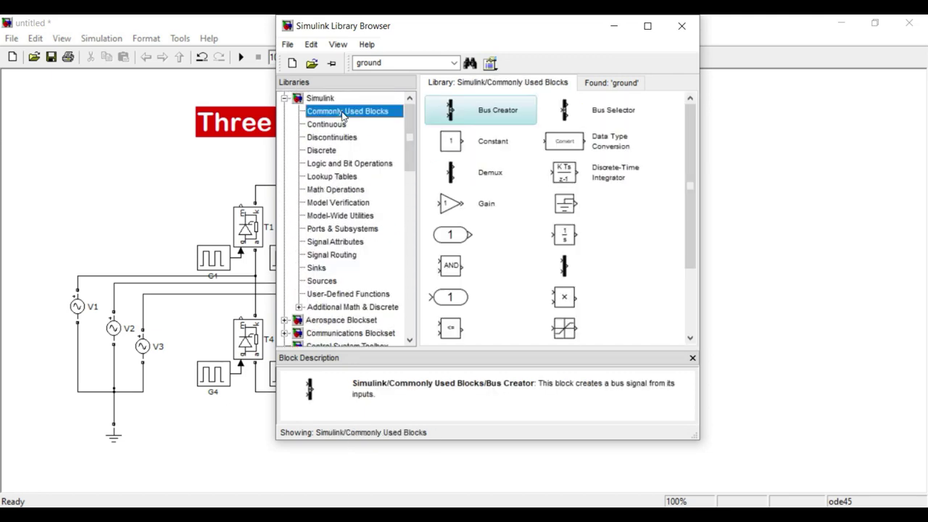
scroll(524, 211, "down", 3)
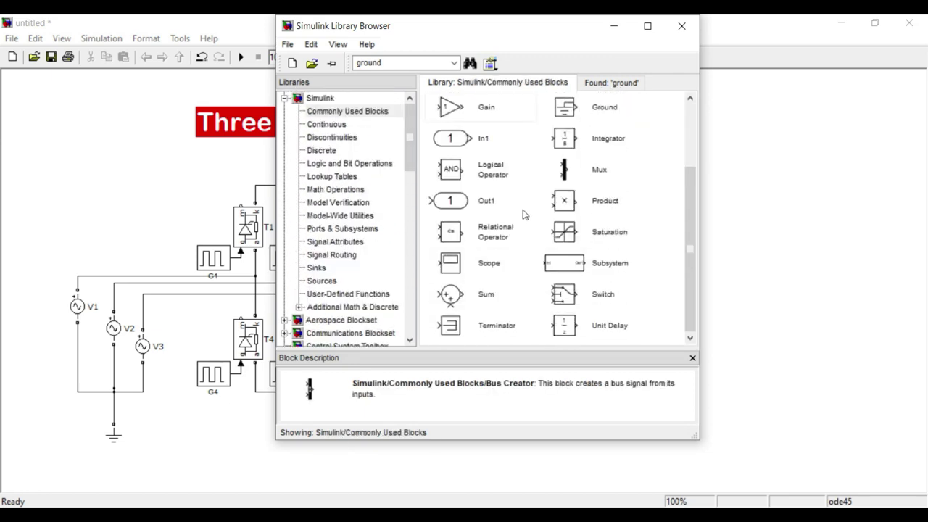
right_click(447, 267)
left_click(529, 273)
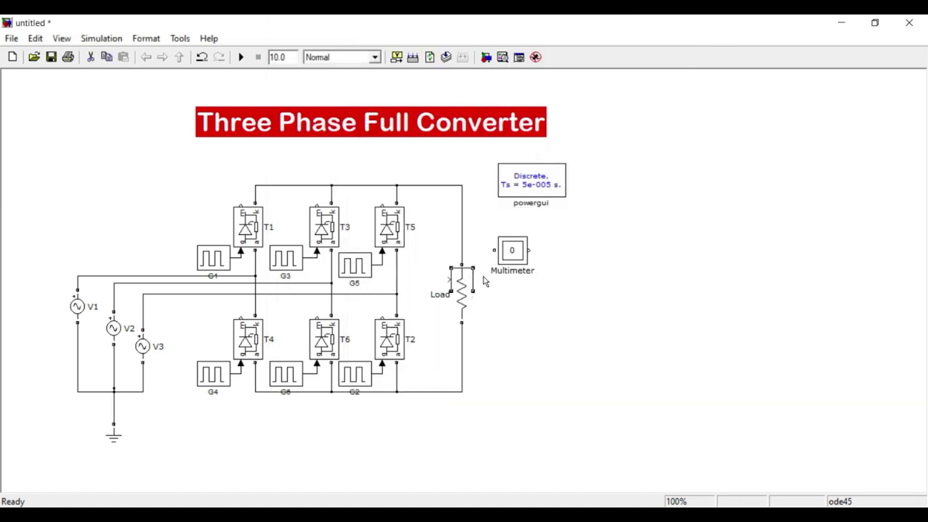
left_click(470, 284)
left_click_drag(468, 289, 581, 245)
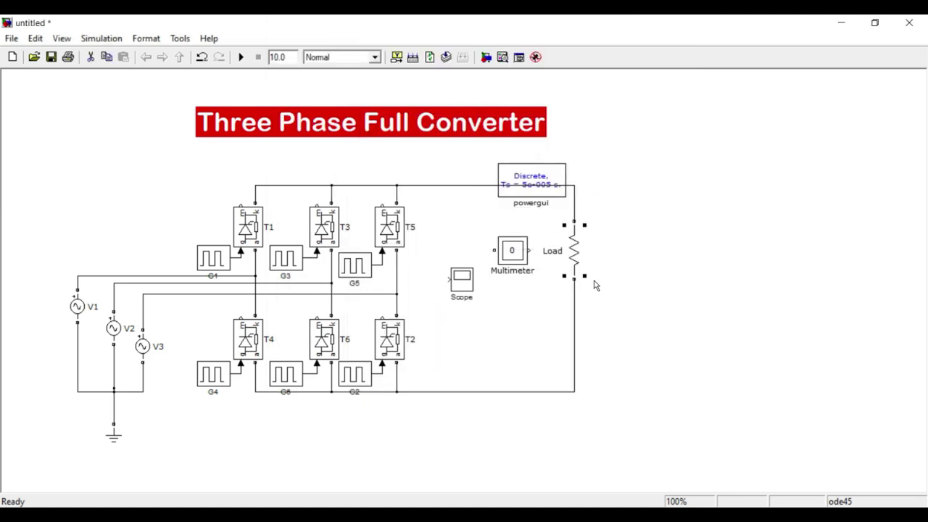
key("ctrl+z")
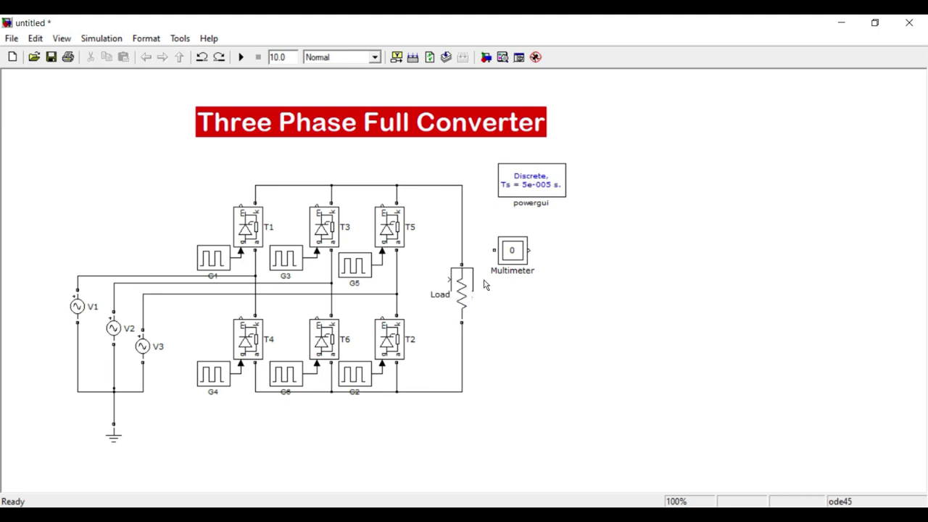
- Place the Scope to the right of the Multimeter and reposition the load between the thyristor bridge and the Multimeter
left_click_drag(470, 281, 479, 281)
left_click_drag(470, 285, 567, 253)
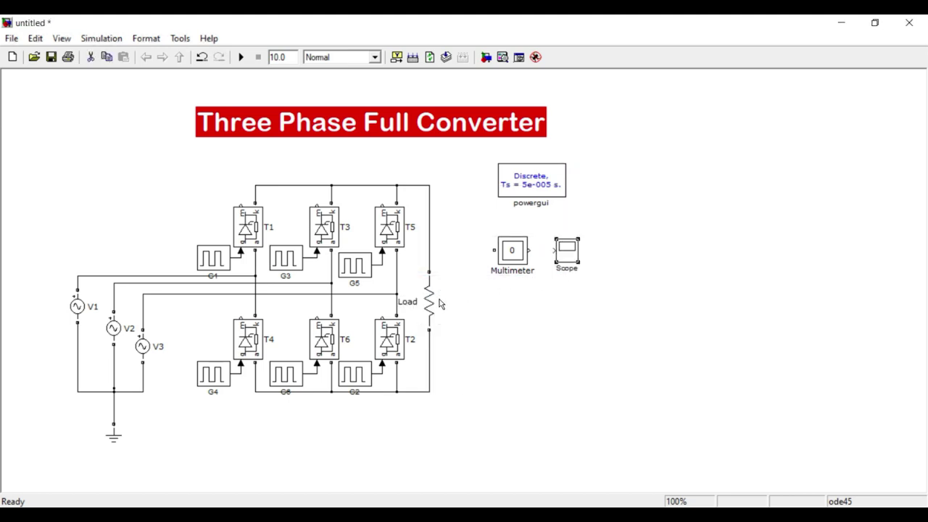
left_click_drag(430, 297, 462, 295)
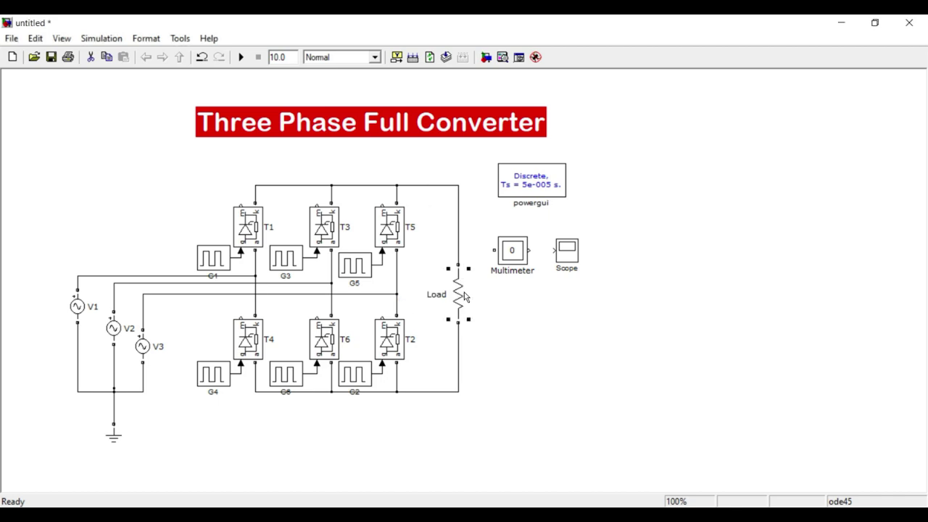
left_click(566, 342)
- Set the measurements option of AC source V1 to Voltage
double_click(78, 309)
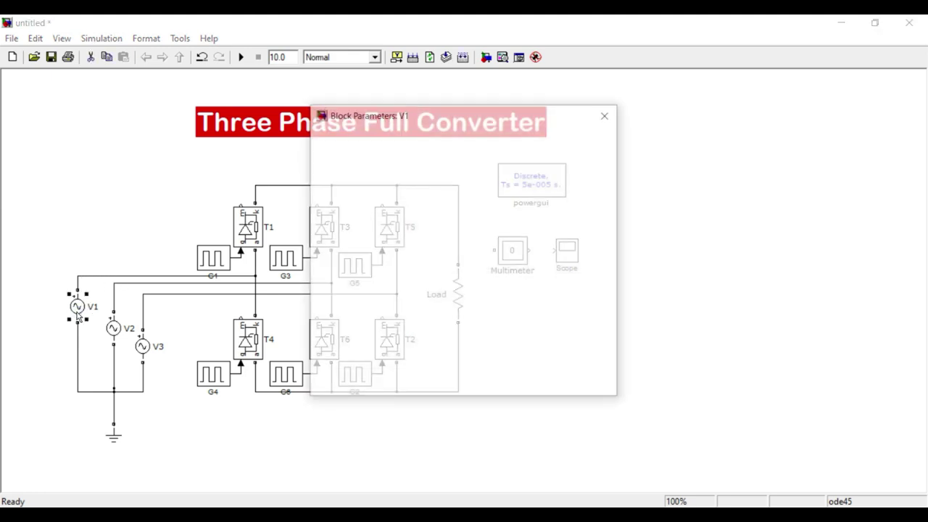
left_click(401, 340)
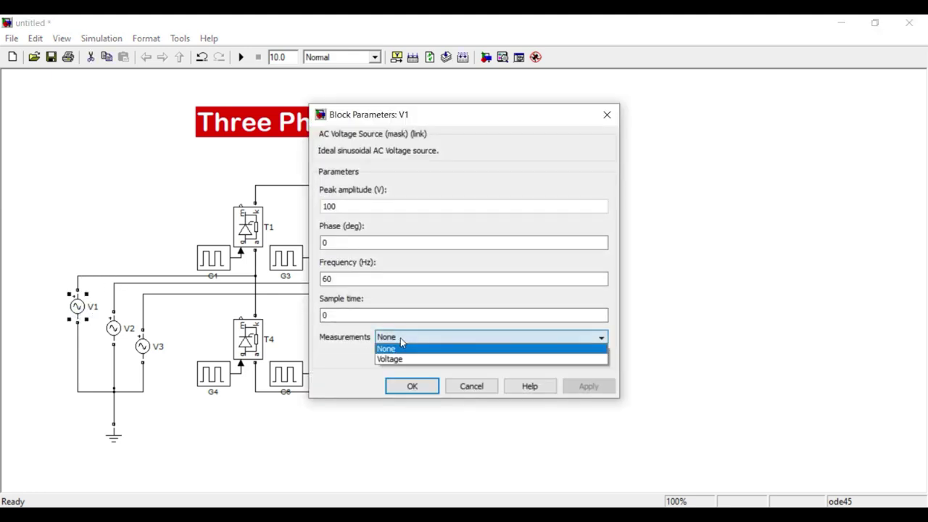
left_click(402, 357)
left_click(411, 388)
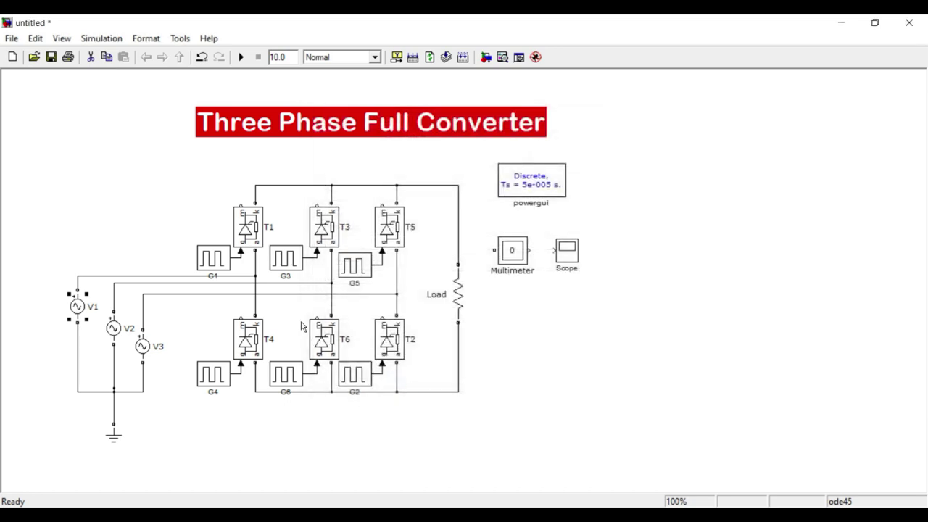
- Examine thyristor T1's parameters down to its measurement port option, and check the Multimeter's list of available measurements
double_click(253, 232)
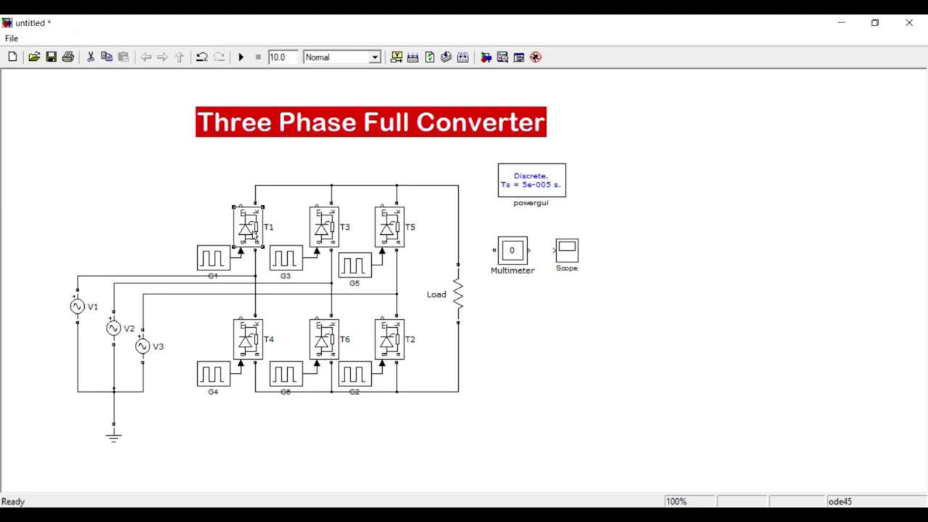
scroll(420, 345, "down", 3)
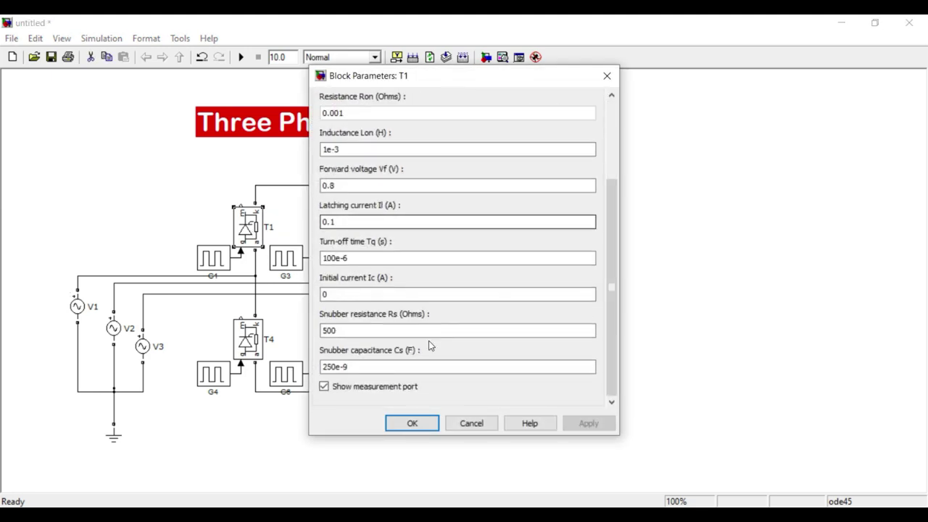
left_click(403, 423)
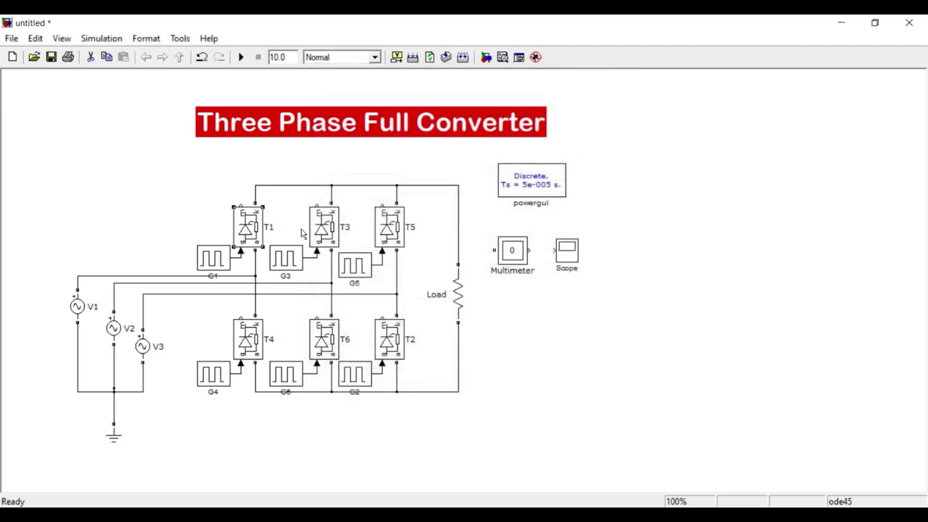
left_click(280, 212)
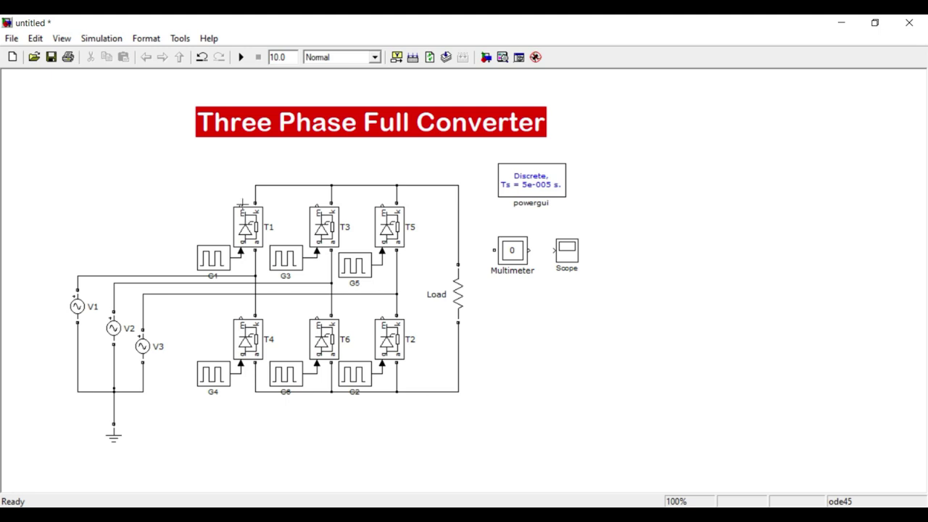
double_click(245, 226)
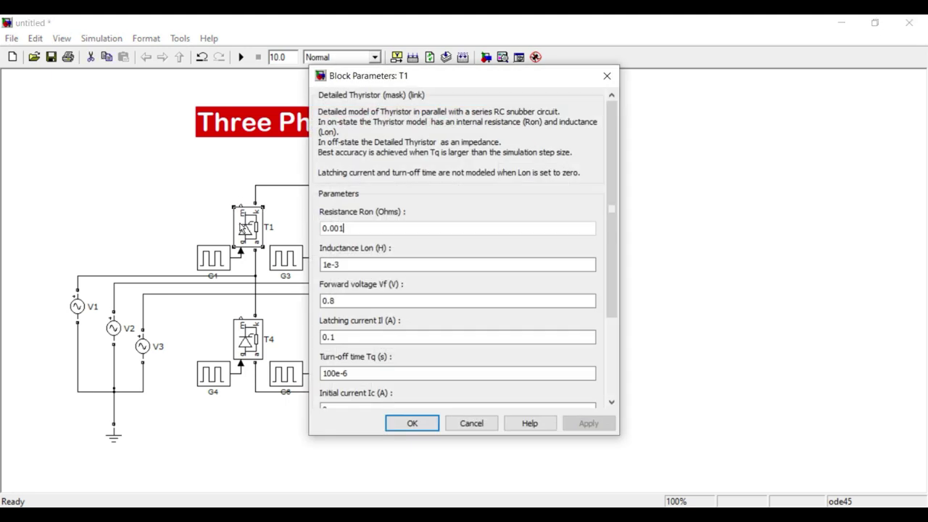
scroll(454, 307, "down", 3)
scroll(454, 307, "up", 2)
scroll(454, 306, "down", 2)
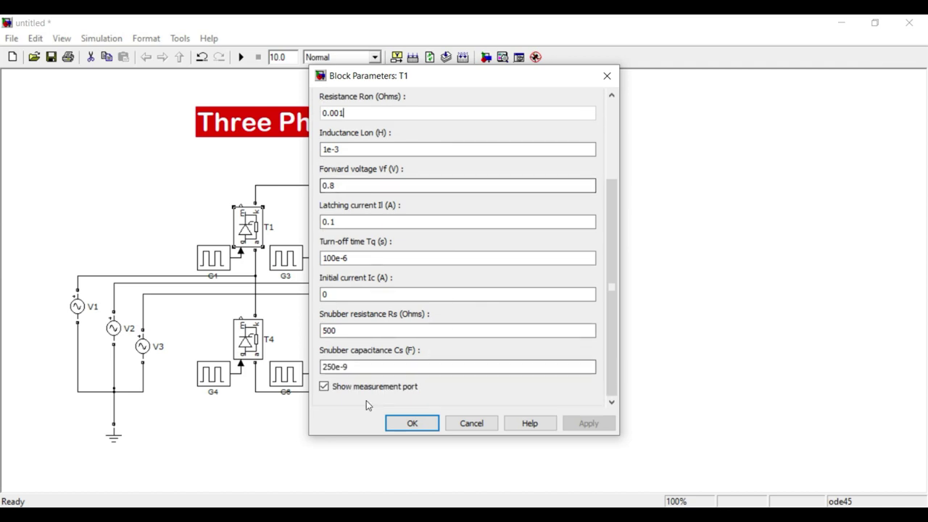
left_click(411, 424)
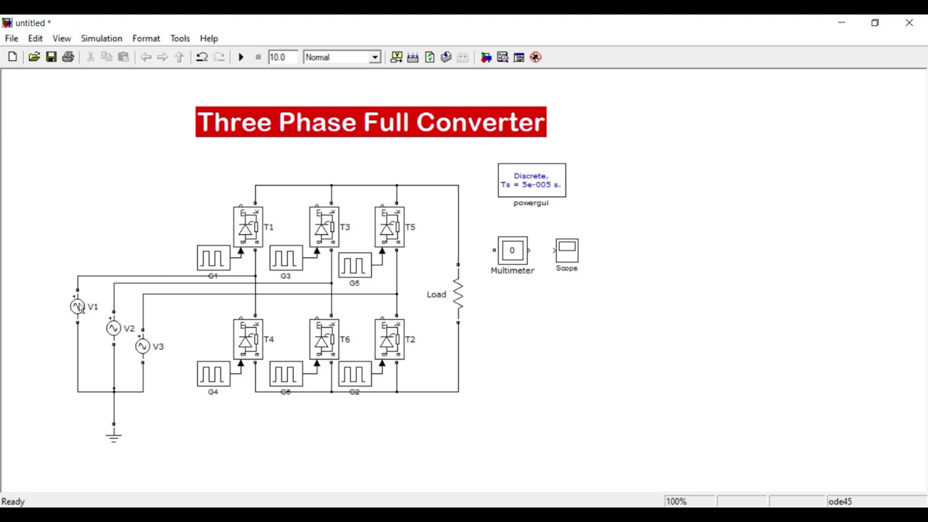
double_click(512, 254)
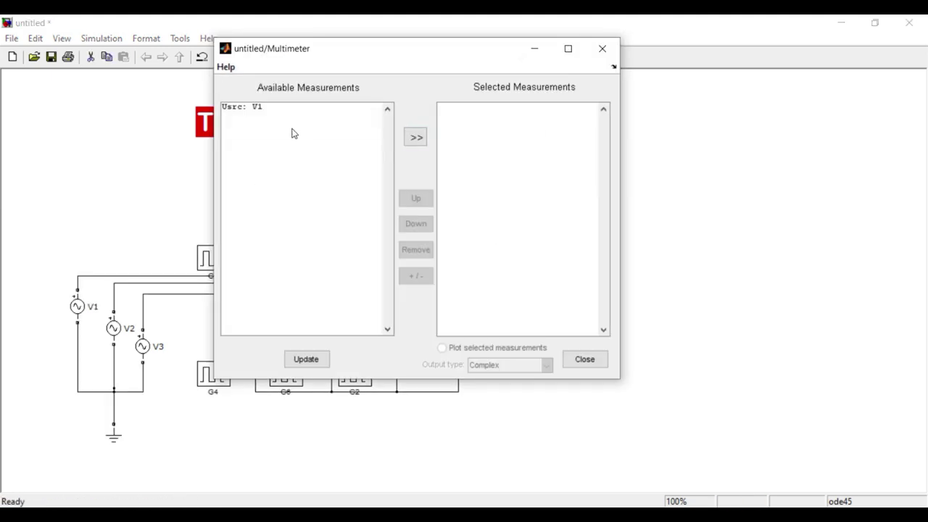
left_click(605, 48)
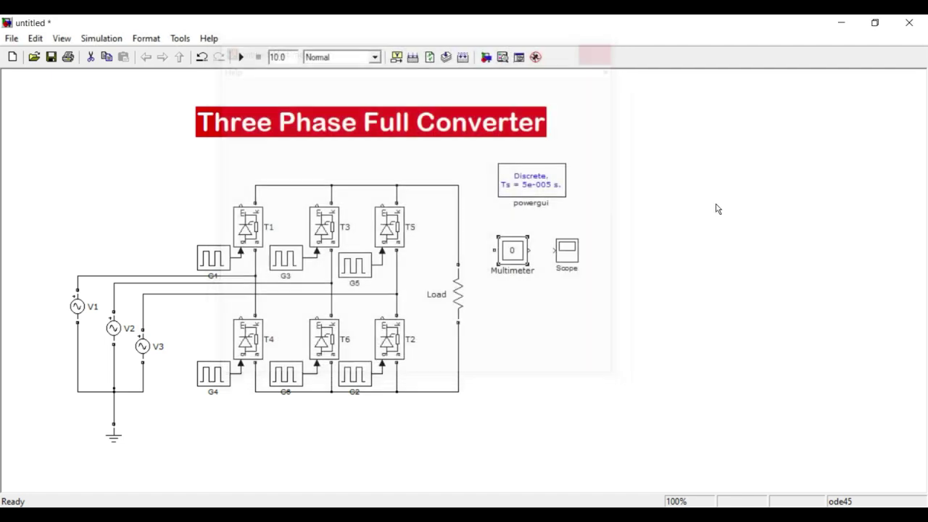
- Set the Load's measurements option to Branch voltage and current
double_click(459, 303)
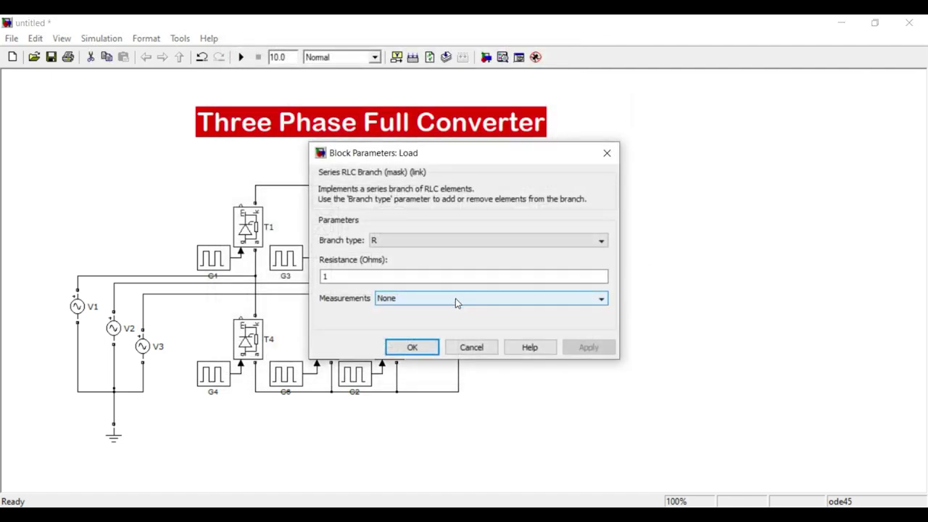
left_click(448, 301)
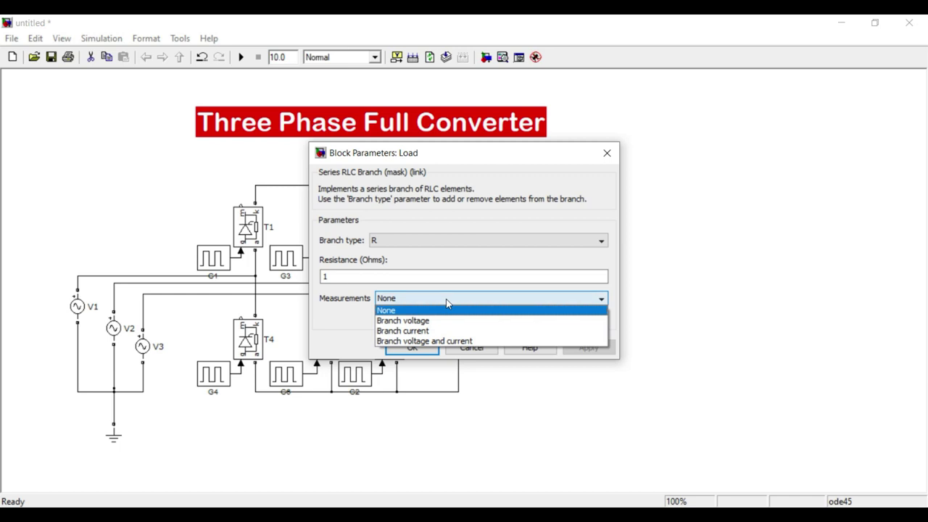
left_click(444, 342)
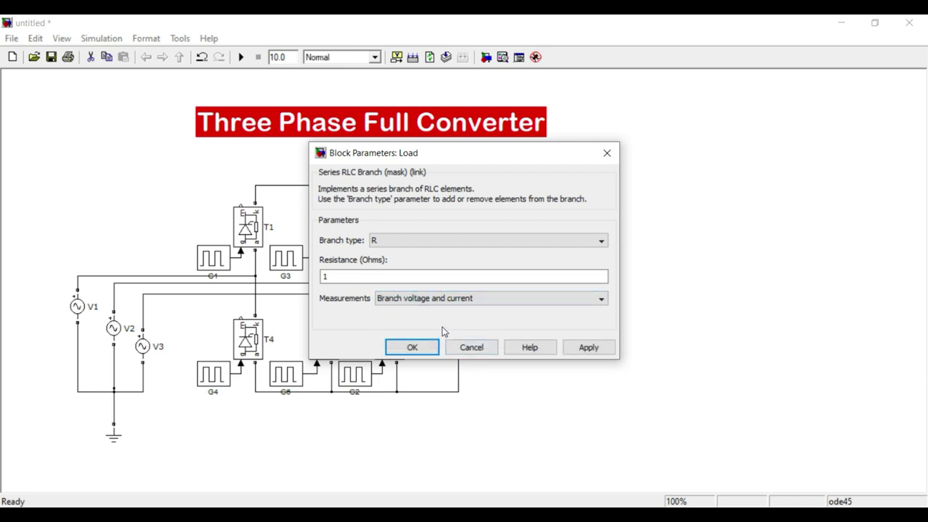
left_click(580, 351)
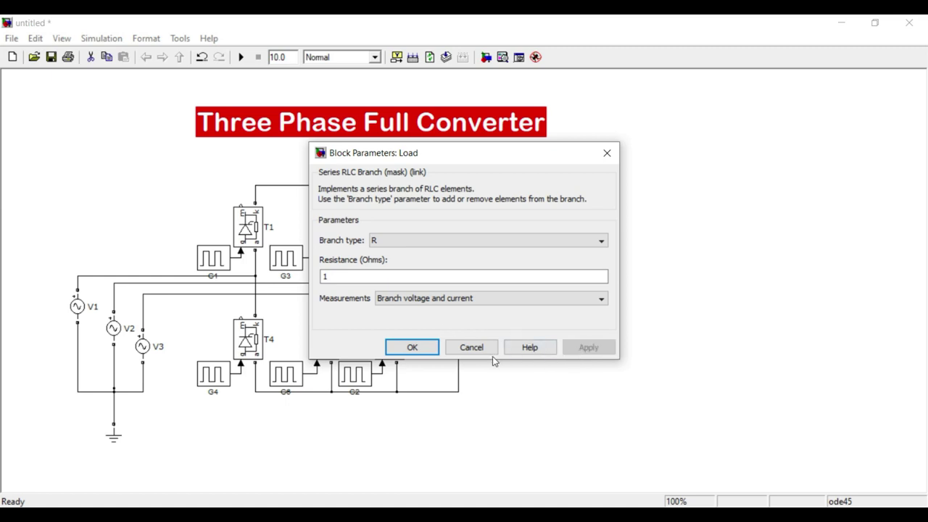
left_click(412, 348)
left_click(578, 352)
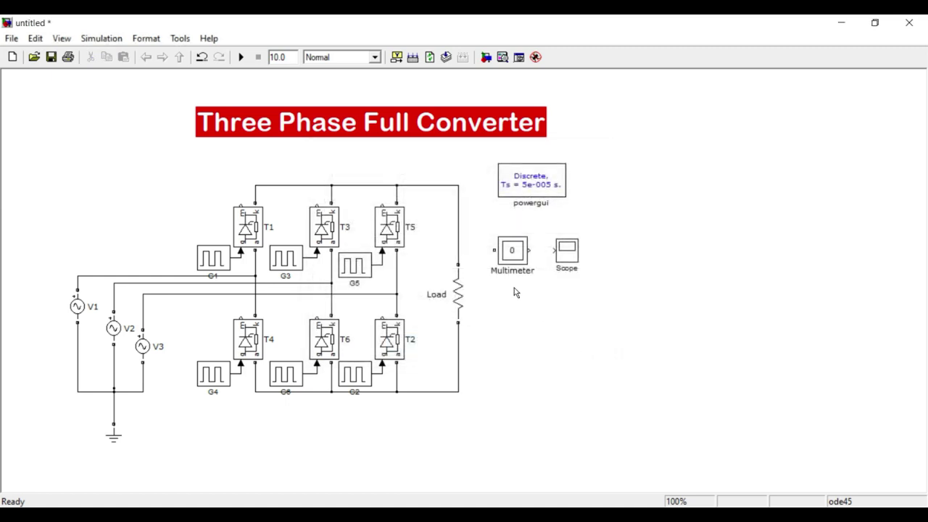
- Move the Scope slightly away from the Multimeter and insert a Demux from Commonly Used Blocks between them, fed by the Multimeter output
left_click_drag(570, 258, 584, 258)
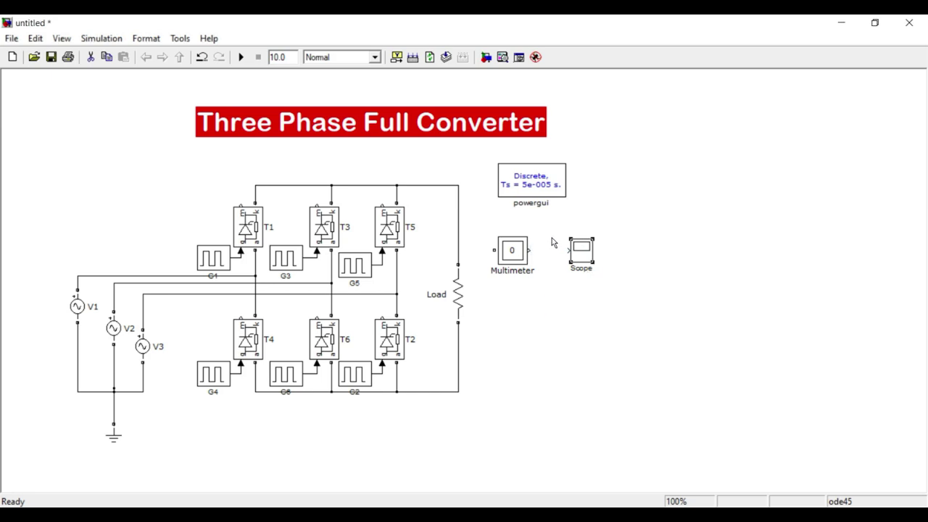
left_click(486, 57)
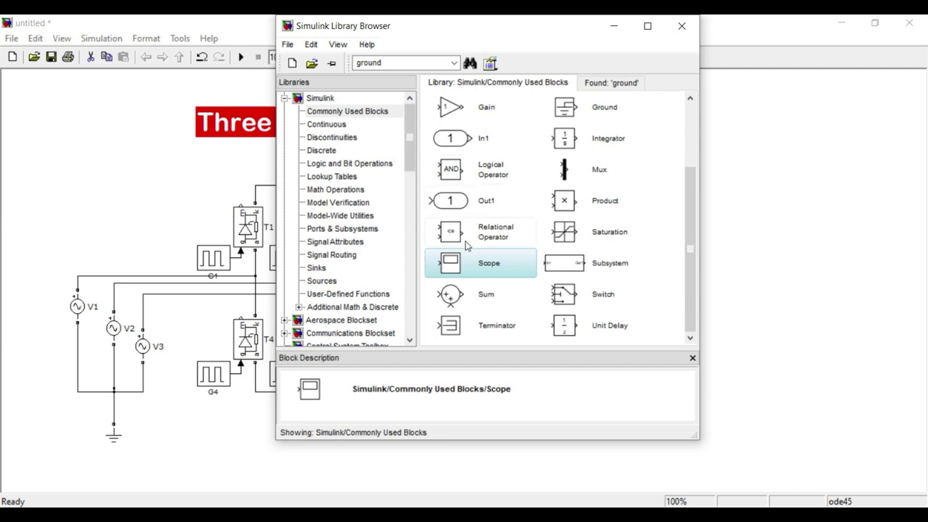
scroll(581, 174, "up", 3)
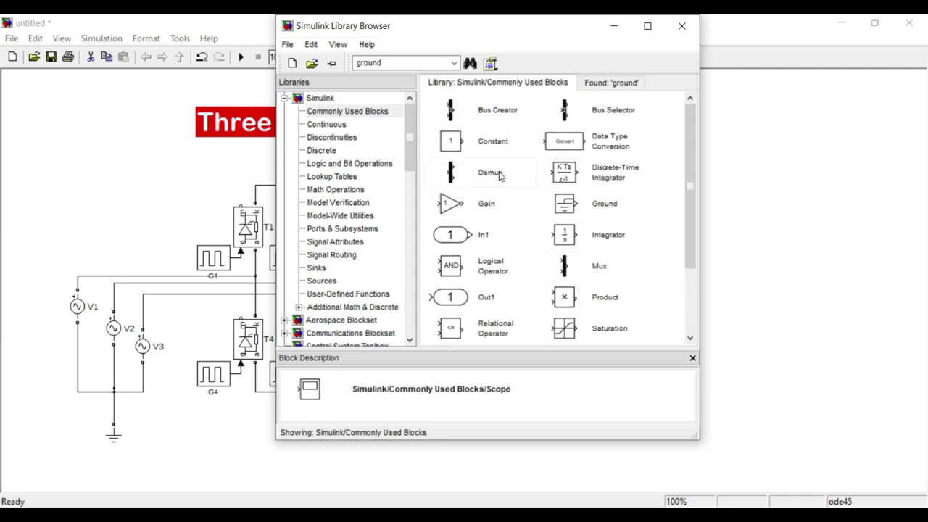
right_click(477, 177)
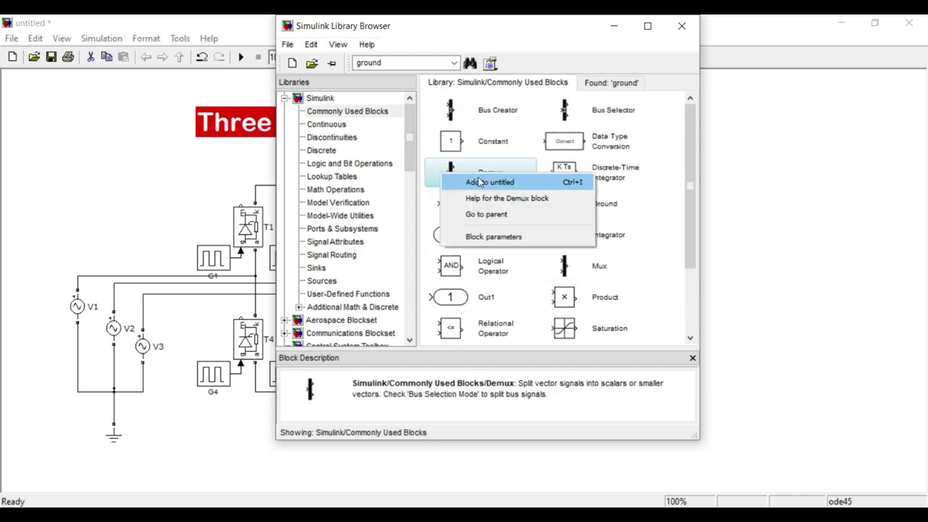
left_click(466, 181)
left_click_drag(465, 282, 548, 254)
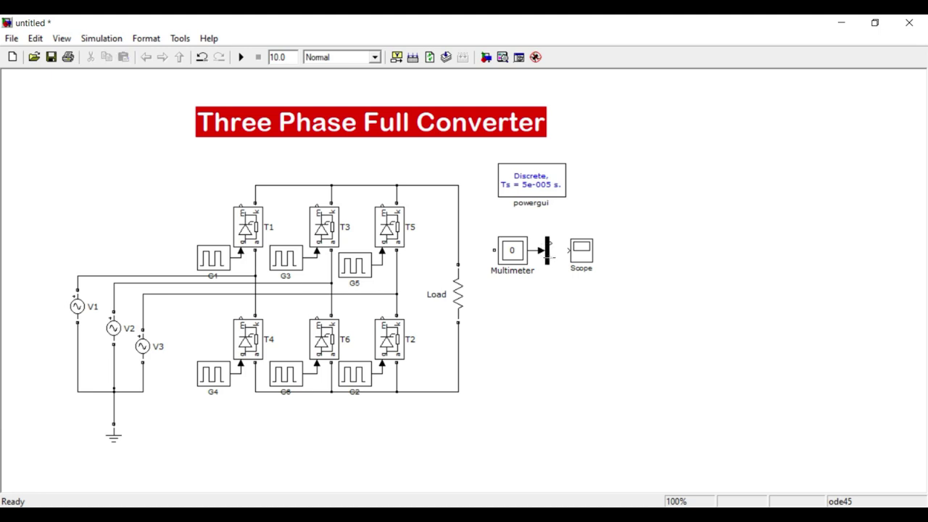
- Set the Demux's number of outputs to 3
double_click(549, 262)
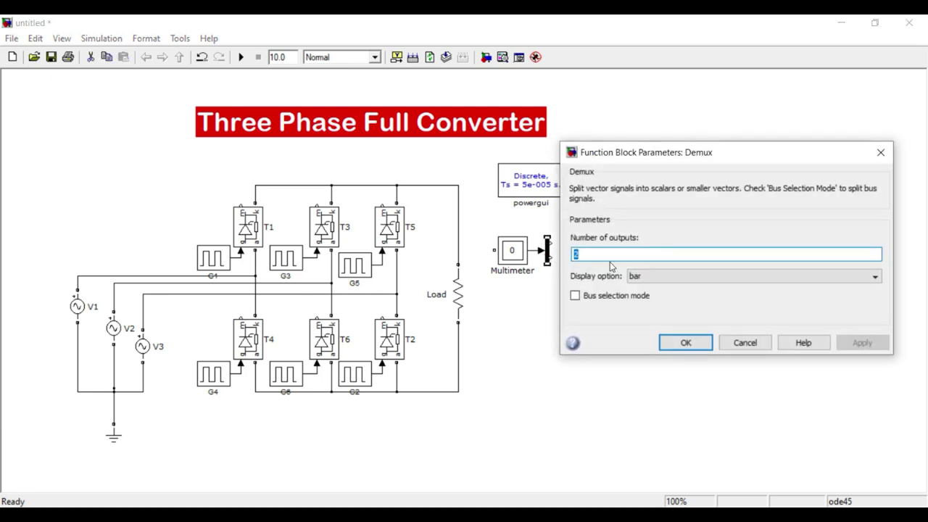
type("3")
left_click(867, 346)
left_click(702, 345)
- Enlarge the Scope block and set its number of axes to 3
left_click(589, 260)
left_click_drag(594, 264, 601, 285)
double_click(587, 266)
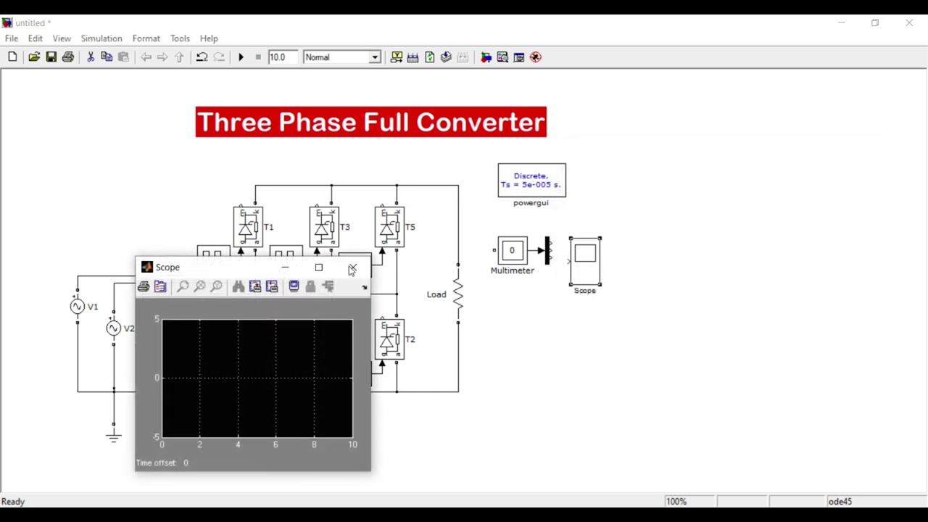
left_click(161, 287)
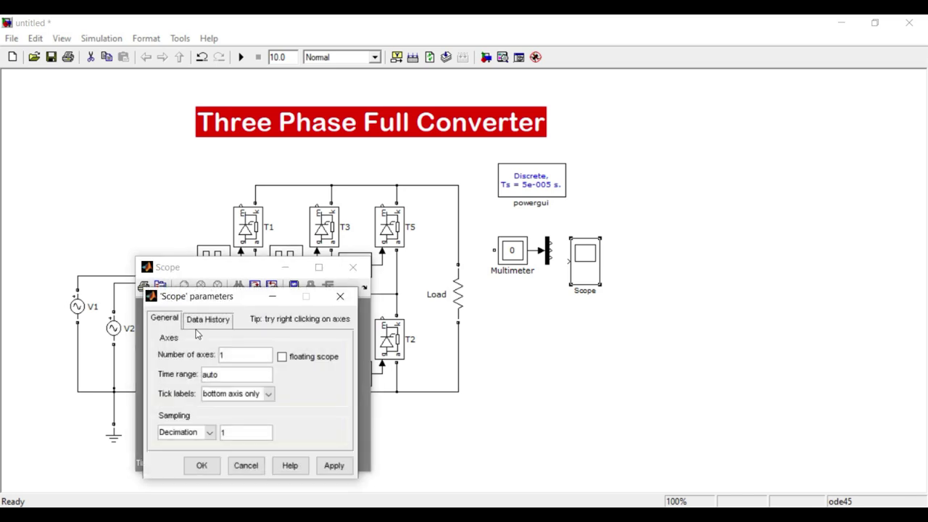
left_click_drag(233, 358, 212, 357)
type("3")
left_click(334, 466)
left_click(202, 465)
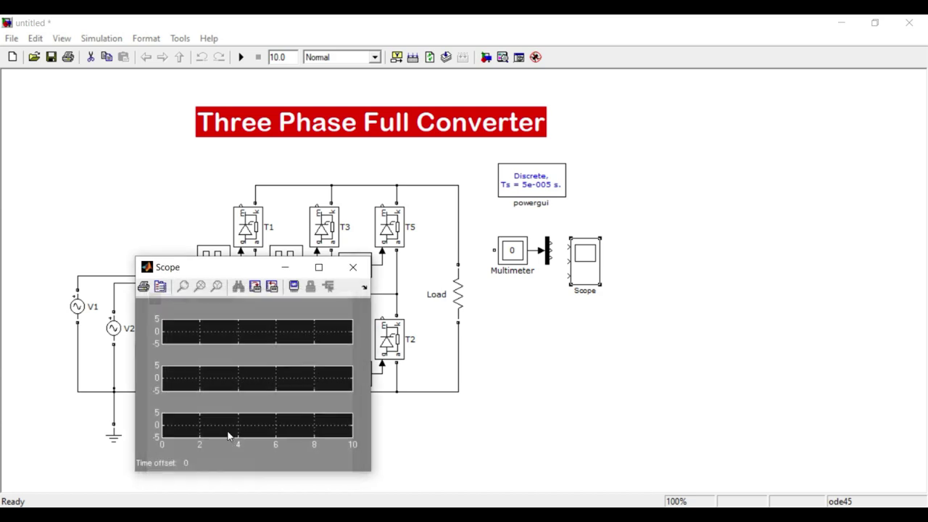
left_click(353, 267)
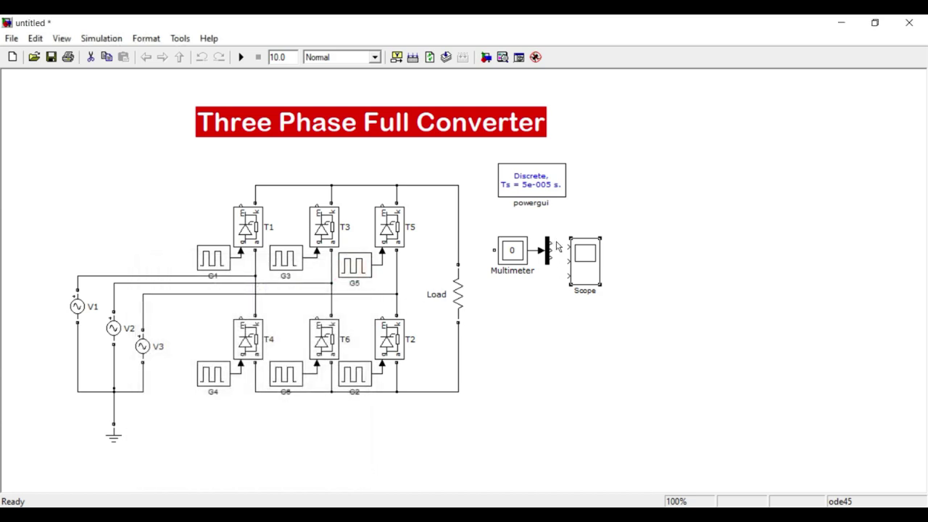
- Move the Scope further from the Demux and connect the three Demux outputs to the Scope inputs
left_click_drag(581, 260, 599, 241)
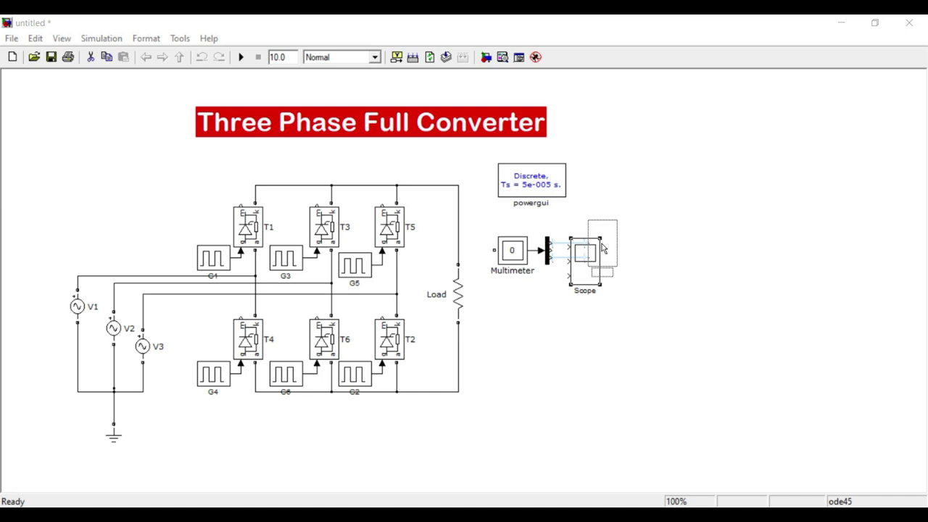
left_click(548, 256)
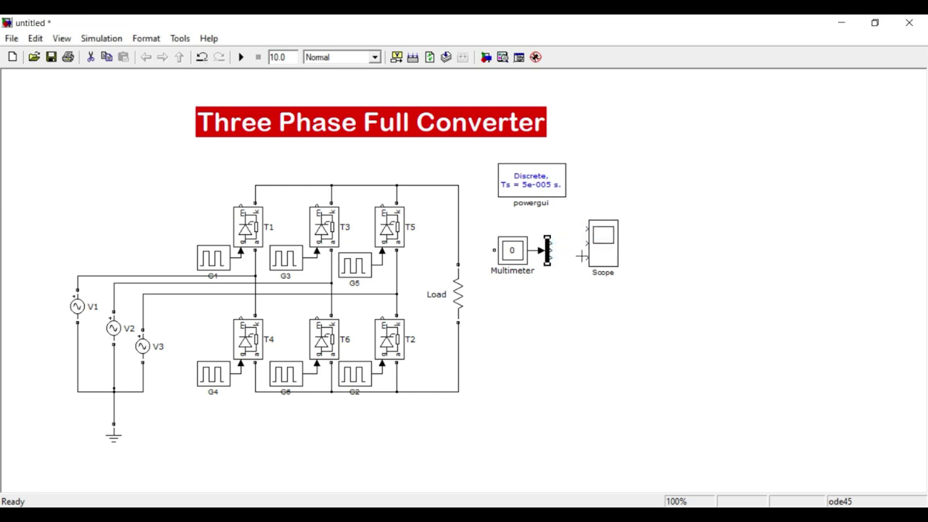
left_click(607, 259, "ctrl")
- Shift AC source V1 slightly towards V2 to even out the spacing of the sources
left_click(79, 316)
key("Right")
key("Right")
key("Right")
key("Right")
key("Right")
key("Right")
key("Right")
key("Right")
key("Right")
key("Right")
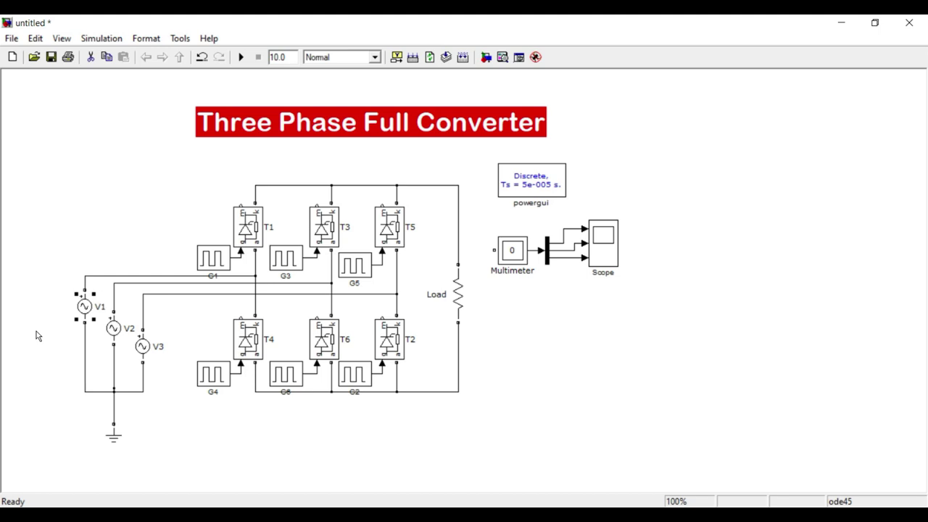
- Set the frequency of AC source V1 to 50 Hz
double_click(84, 310)
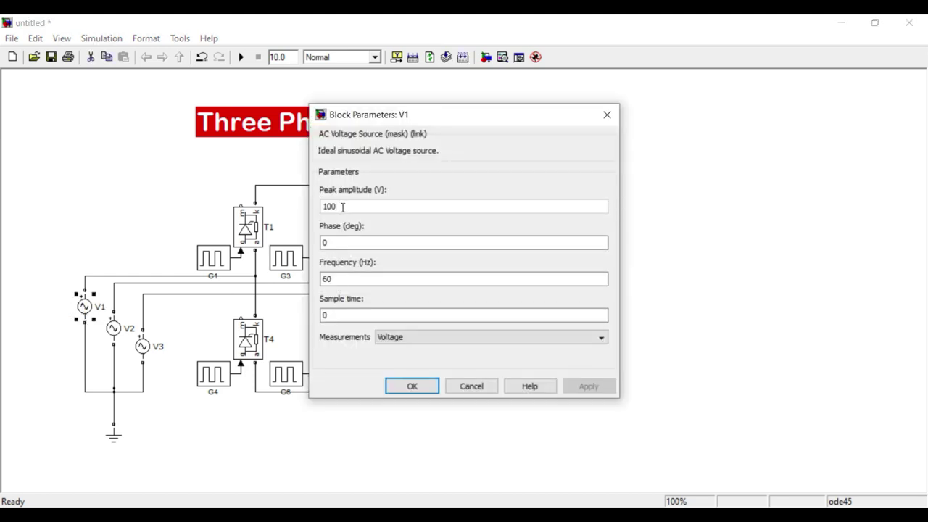
double_click(341, 280)
type("5")
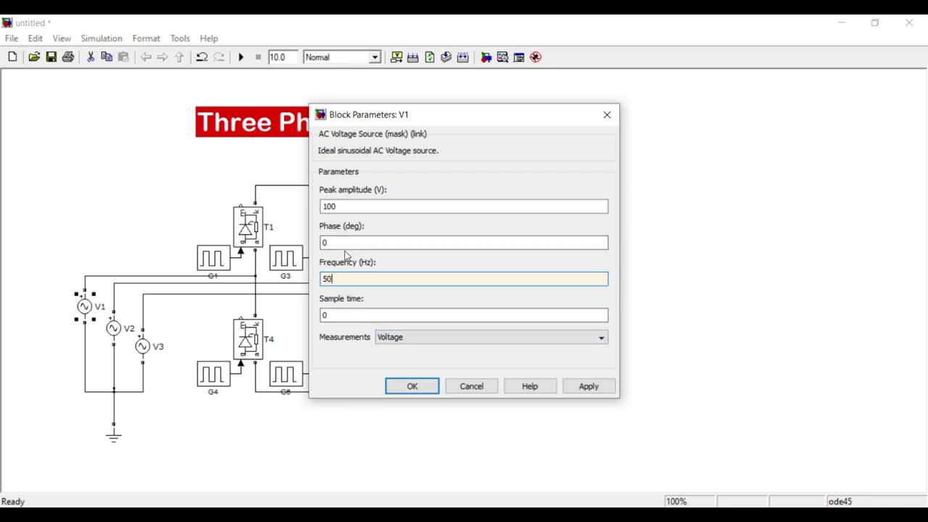
left_click(576, 390)
left_click(413, 388)
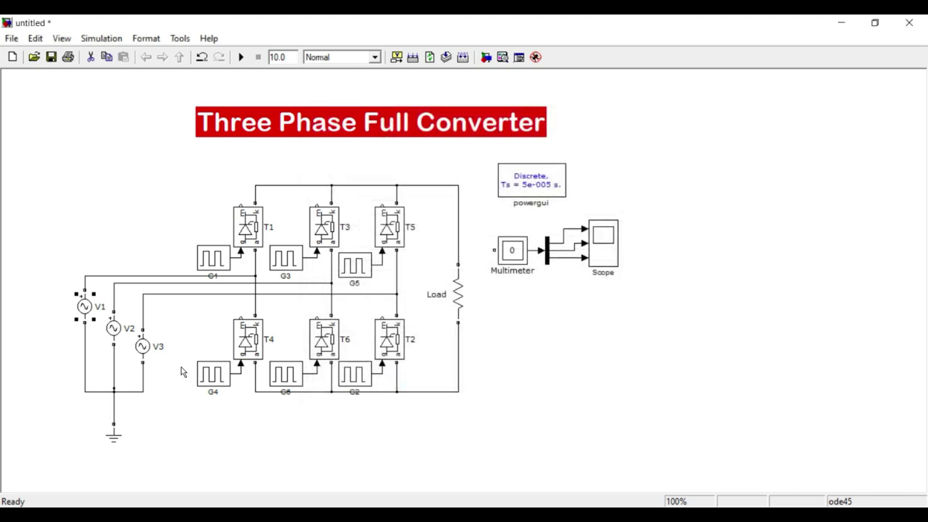
- Set AC source V2 to a frequency of 50 Hz and a phase of -120 degrees
double_click(114, 330)
left_click(338, 209)
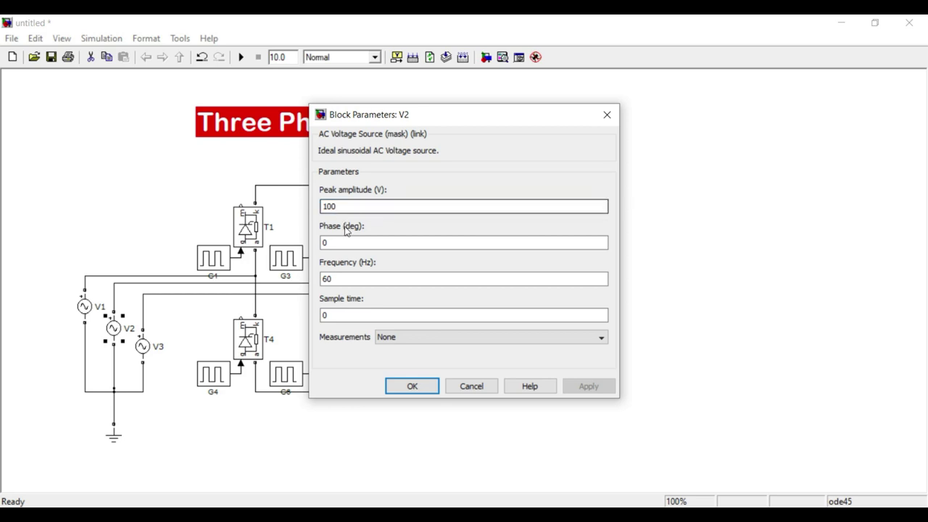
double_click(339, 281)
type("50")
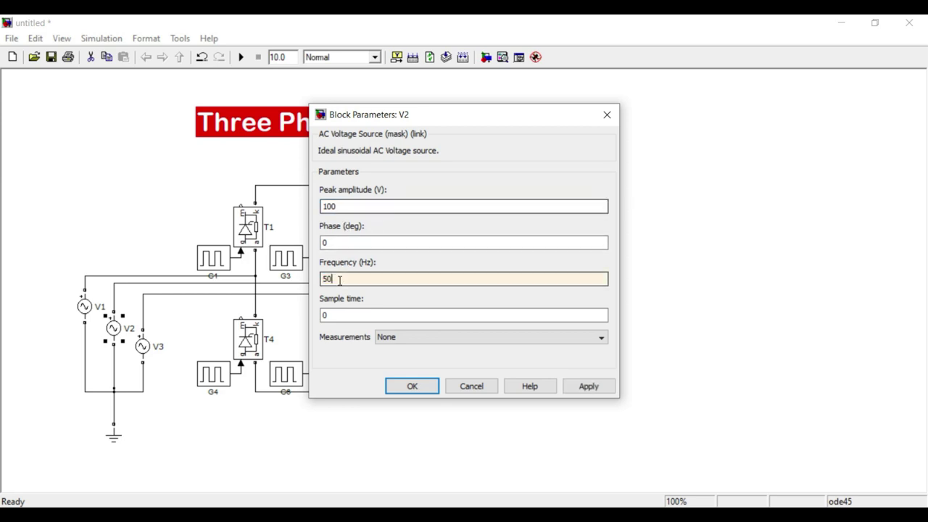
double_click(355, 243)
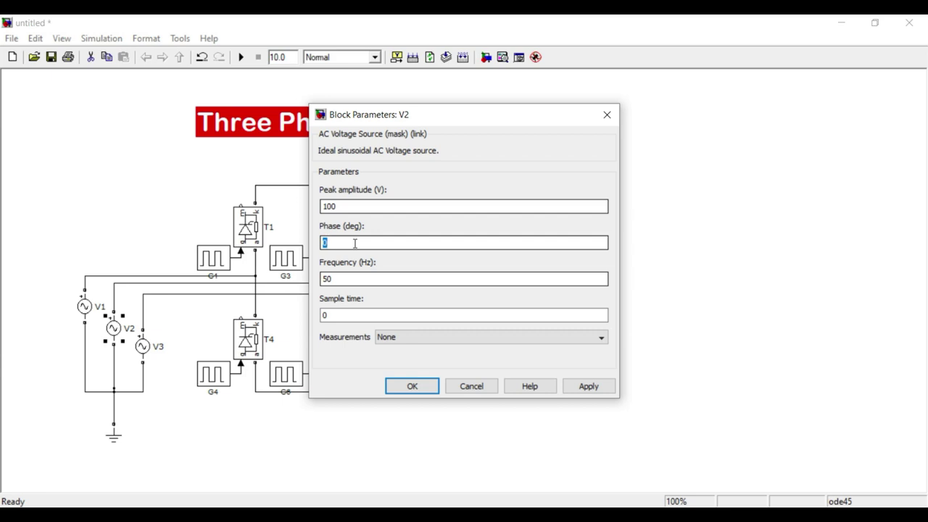
type("-12")
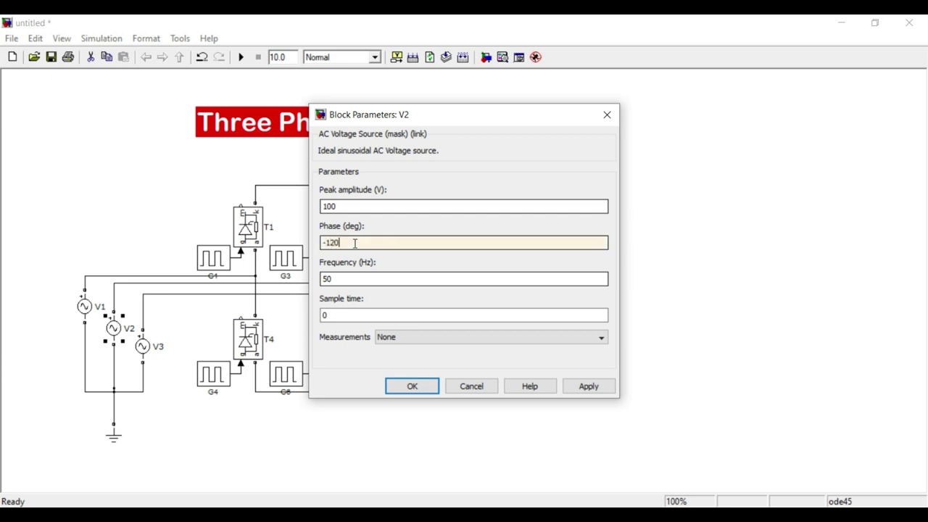
type("0")
left_click(578, 387)
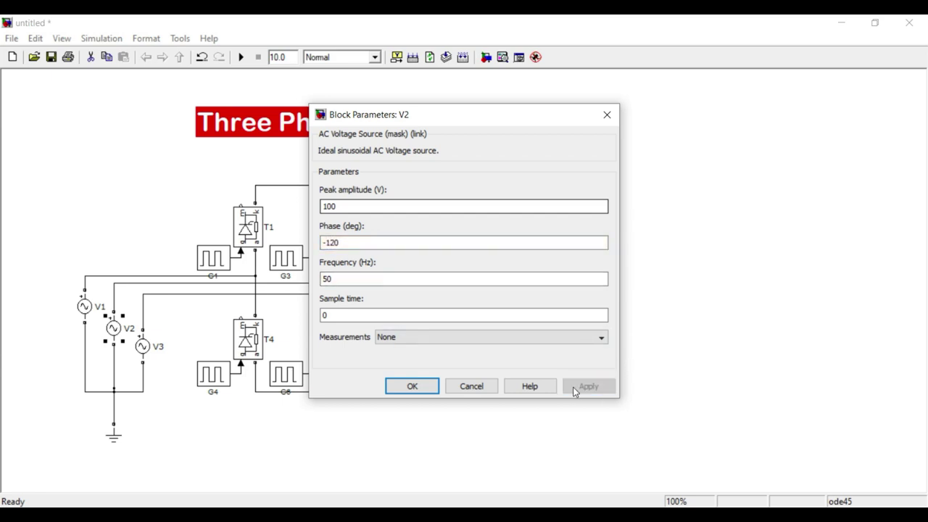
left_click(411, 385)
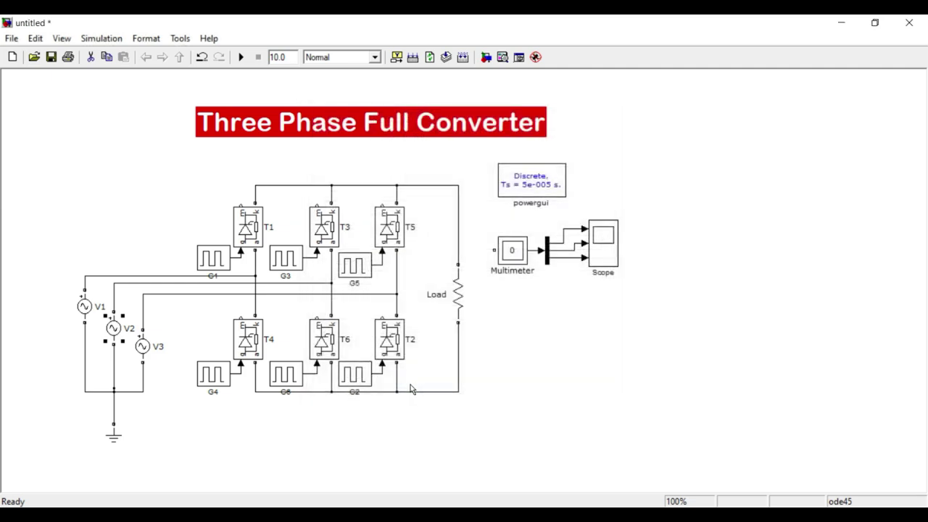
- Set AC source V3 to a frequency of 50 Hz and a phase of 120 degrees
double_click(144, 355)
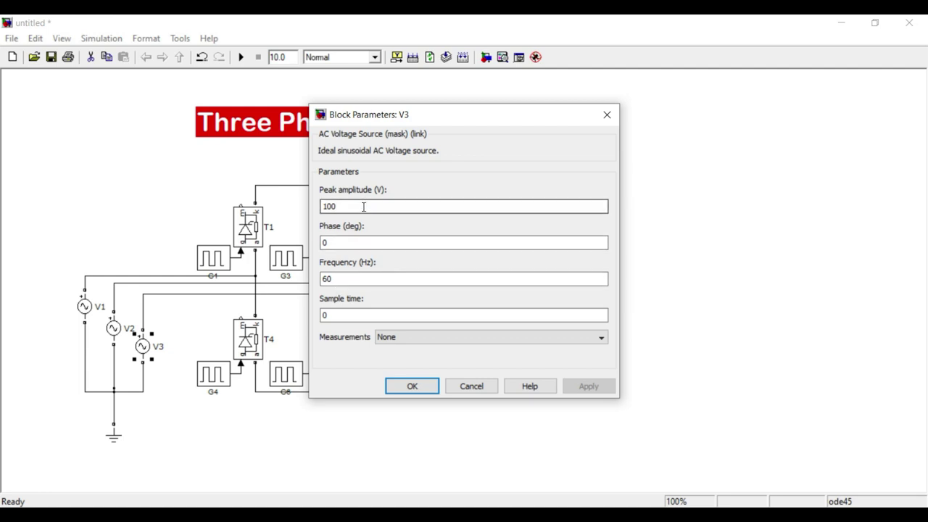
double_click(345, 282)
type("50")
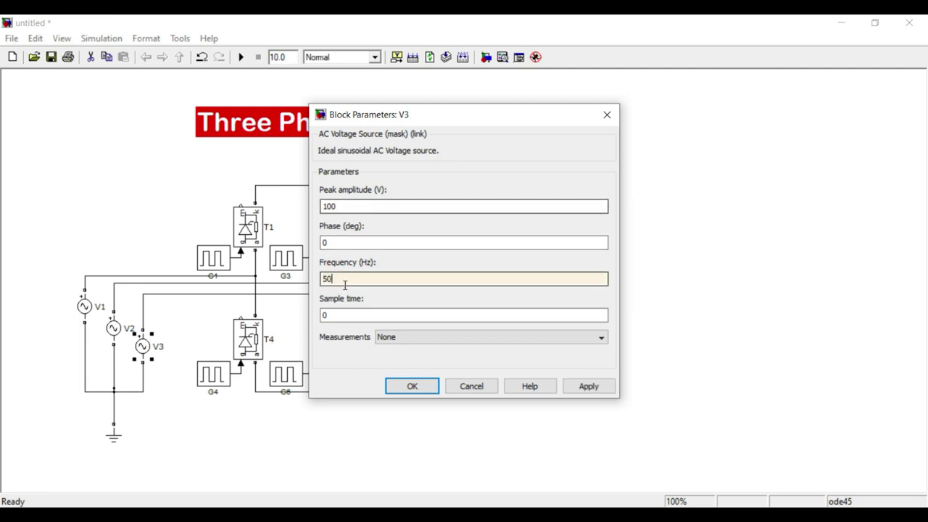
double_click(359, 243)
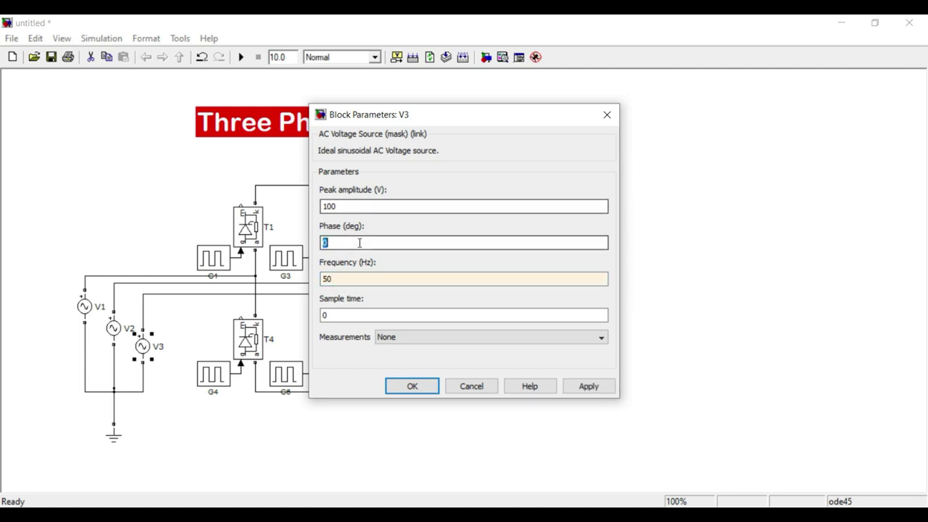
type("12")
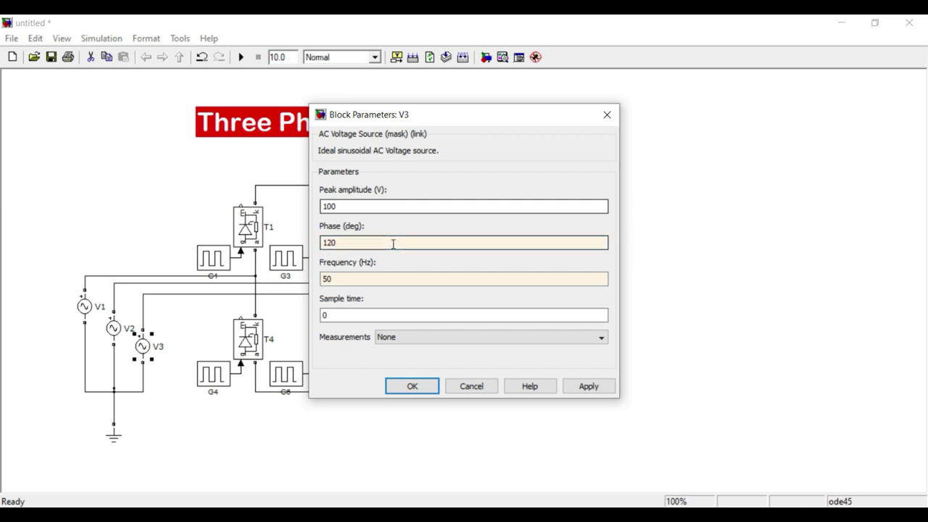
left_click(588, 389)
left_click(420, 388)
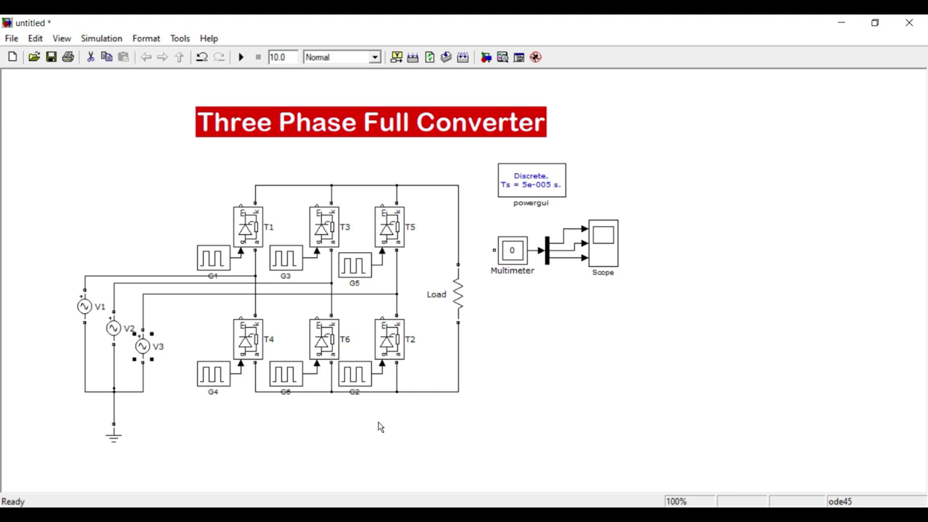
left_click(379, 423)
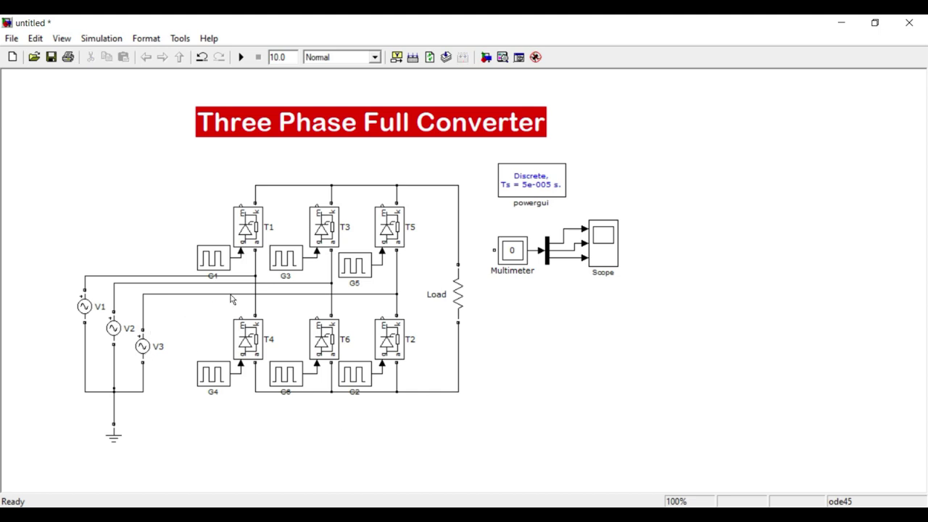
- Change the resistance value of the Load branch and apply it
double_click(462, 307)
double_click(388, 276)
type("10")
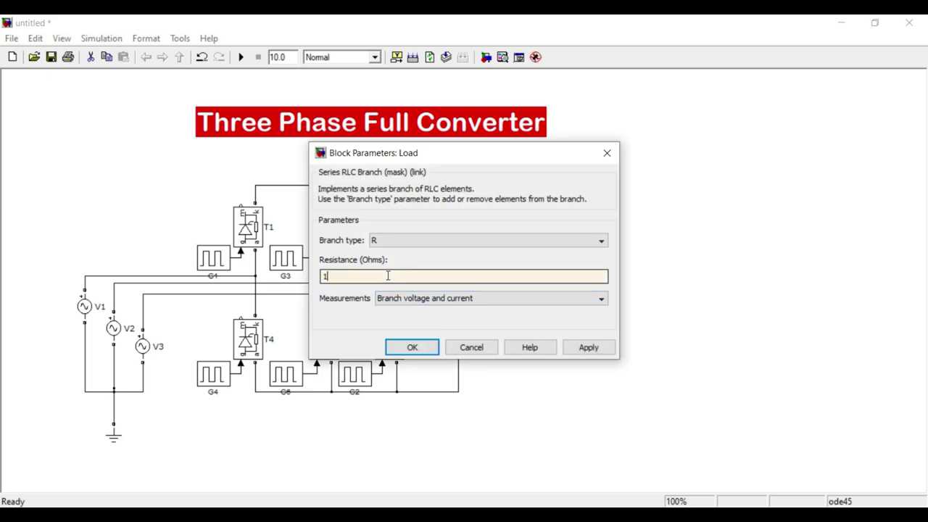
key("BackSpace")
type("5")
left_click(589, 348)
left_click(439, 347)
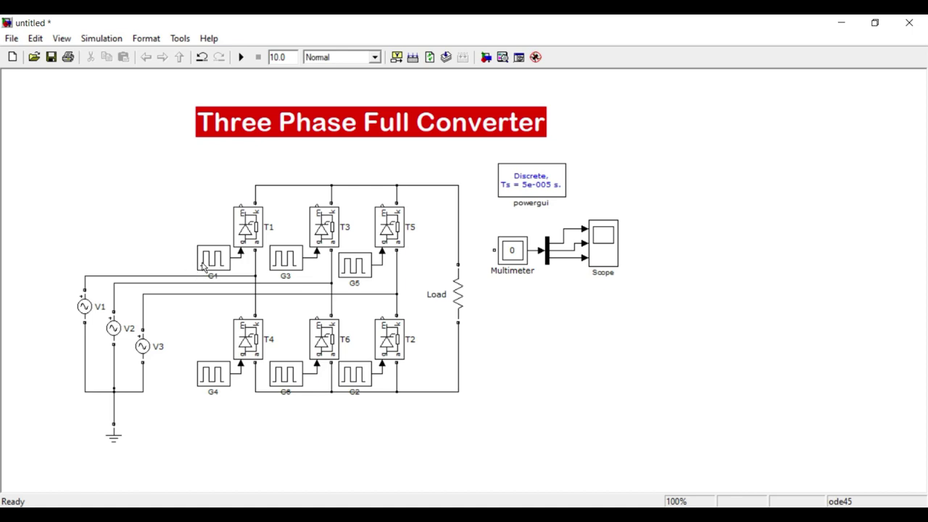
- Add the annotation "Six" in the empty area beyond the Scope and set its font size to 20
double_click(693, 211)
type("Six")
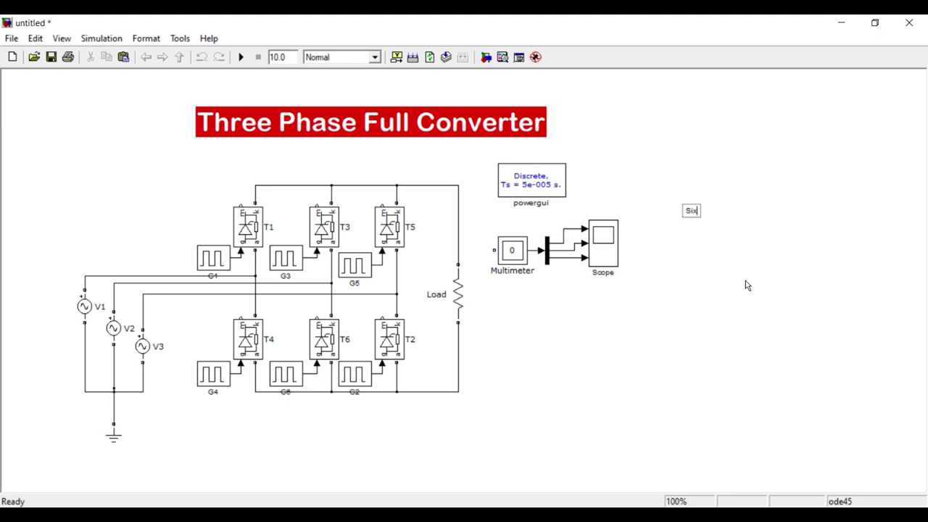
right_click(698, 212)
left_click(680, 233)
right_click(696, 211)
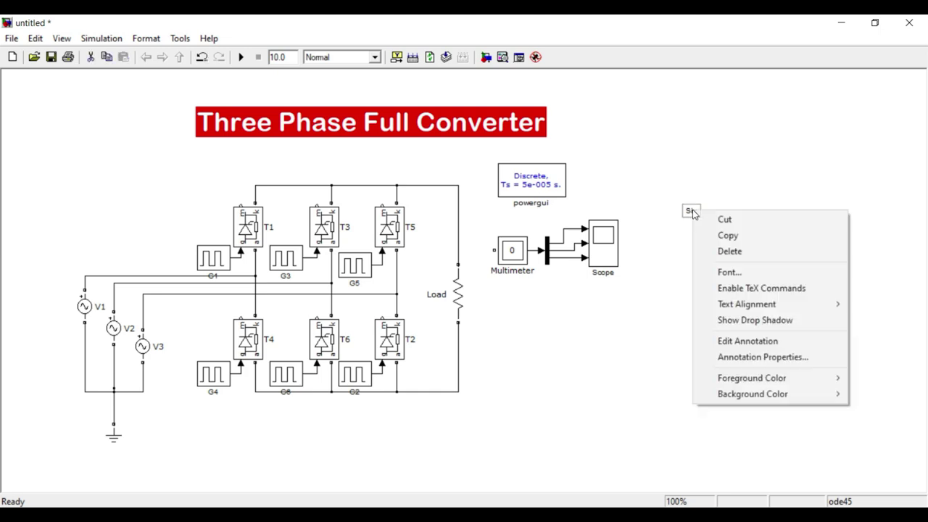
left_click(742, 270)
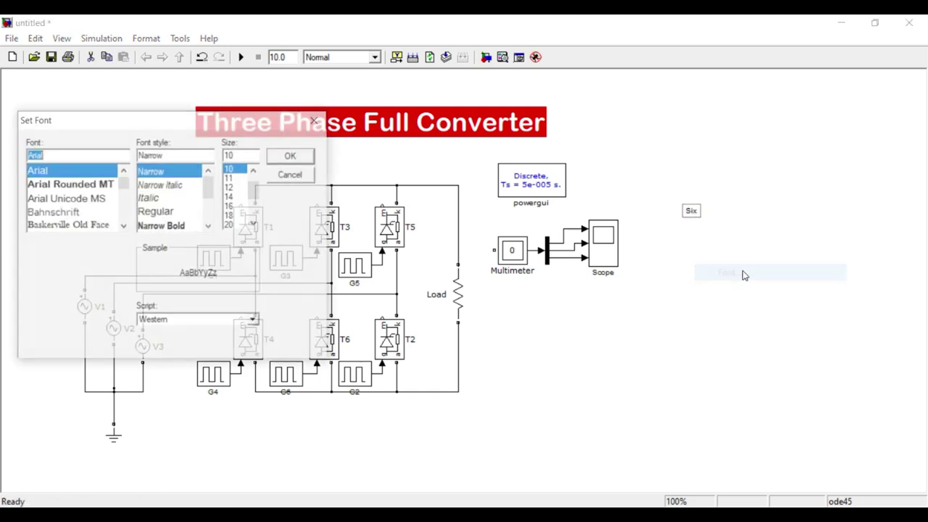
left_click(237, 225)
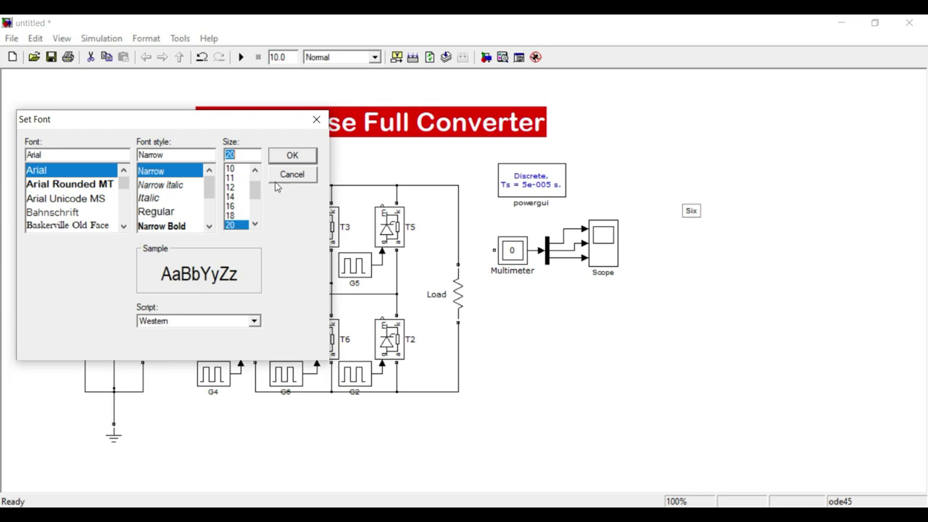
left_click(291, 159)
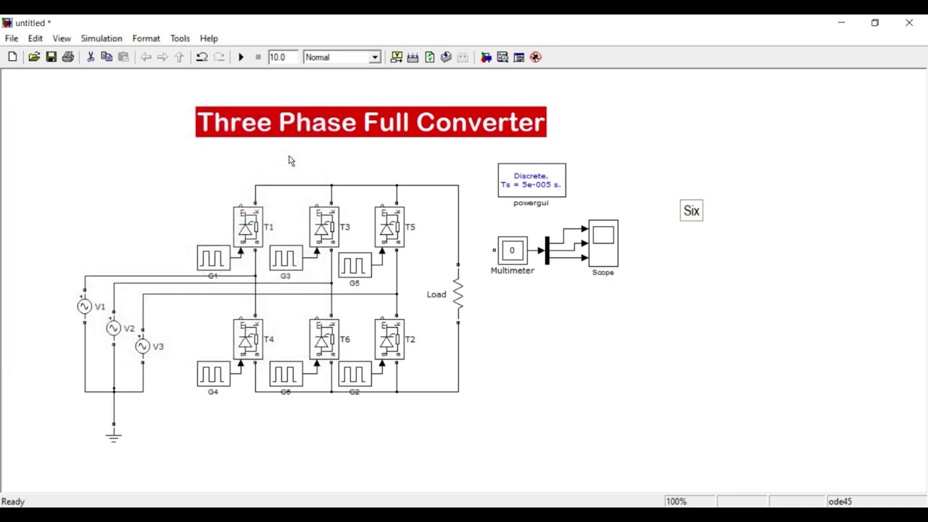
- Change the foreground colour of the "Six" annotation to blue
left_click(695, 219)
right_click(697, 214)
left_click(718, 182)
right_click(689, 217)
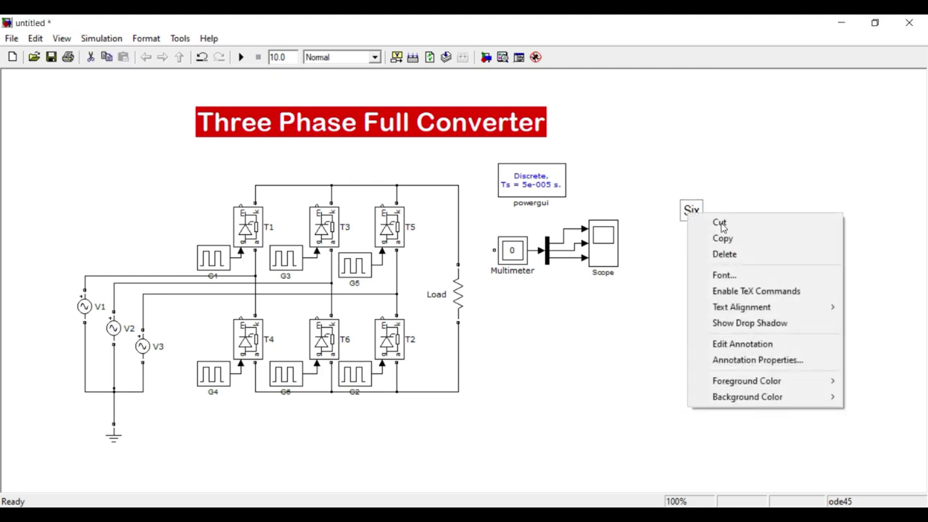
mouse_move(795, 384)
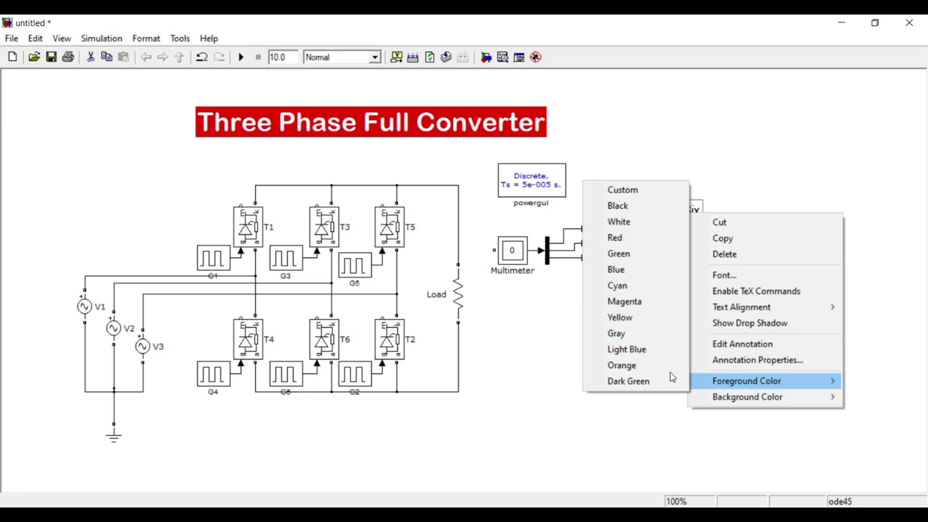
left_click(631, 271)
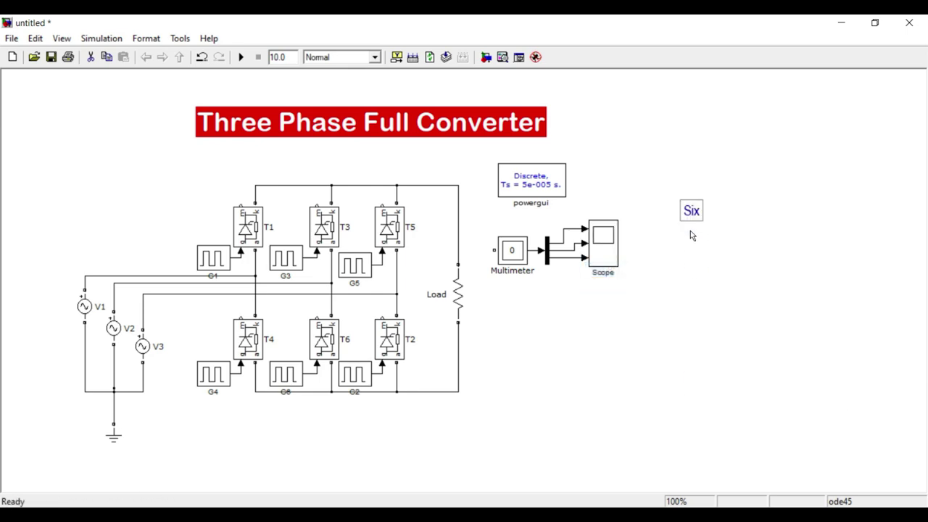
- Extend the blue annotation so it reads "Six Thyristors" with "360 degree" on a second line
left_click(698, 213)
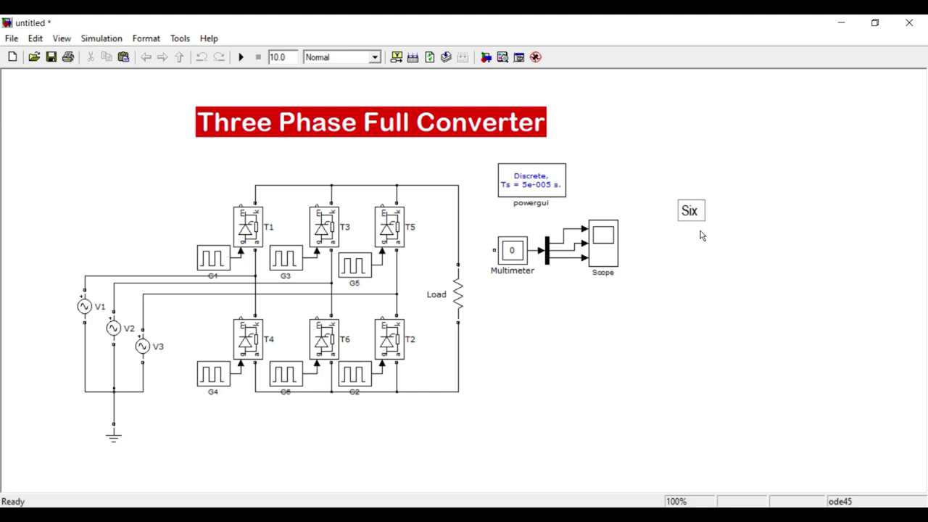
type("Thyrisot")
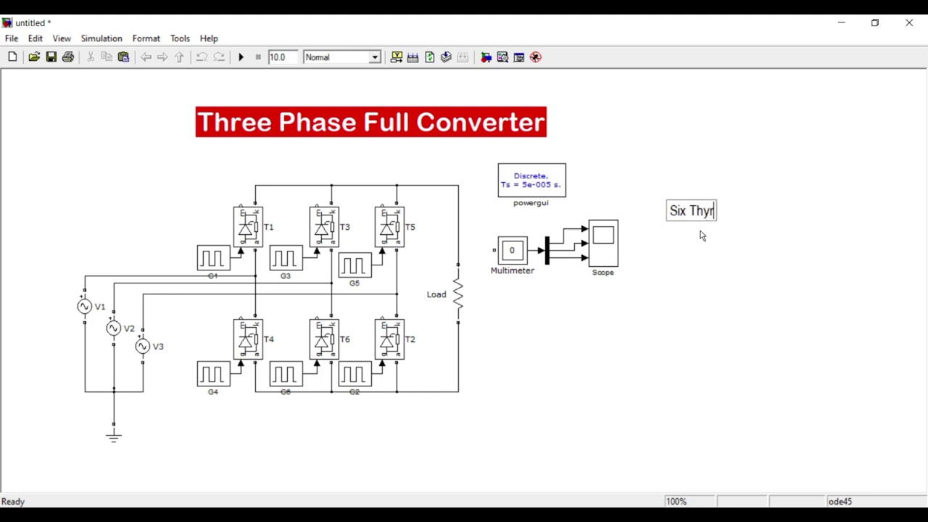
key("BackSpace")
key("BackSpace")
type("tors")
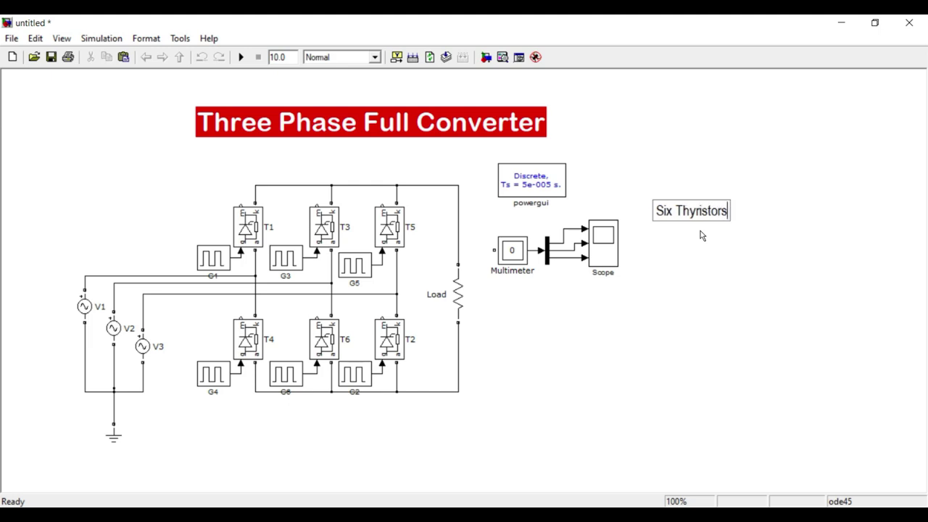
key("Return")
type("360")
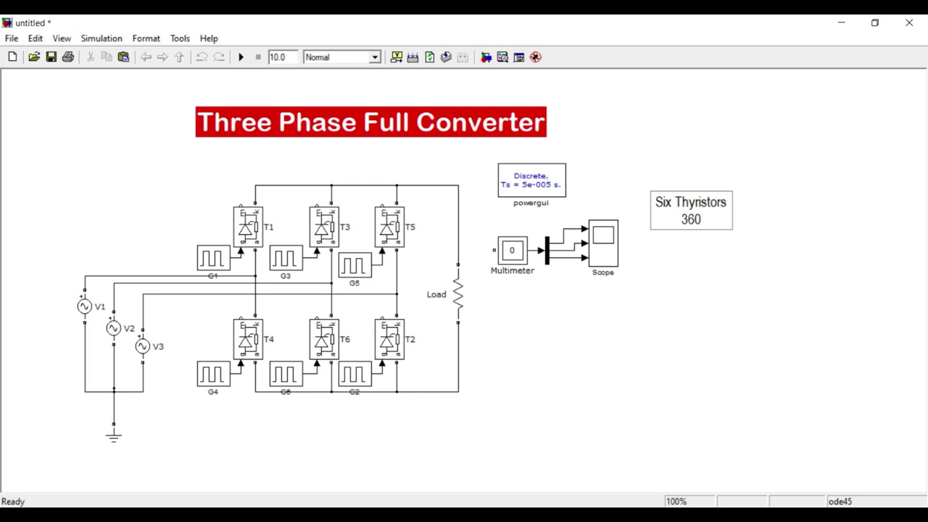
type(" degree")
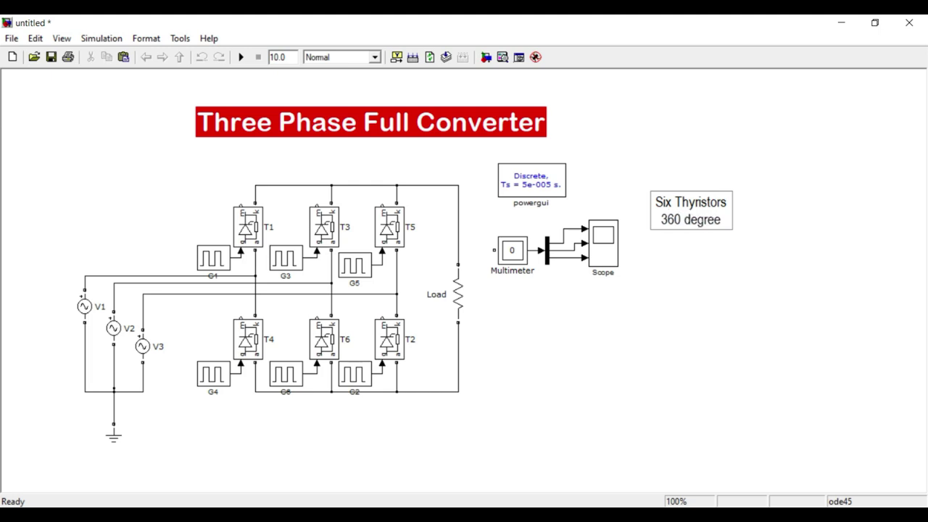
- Add "360/6 =60degree" as a third line of the Six Thyristors annotation
key("Return")
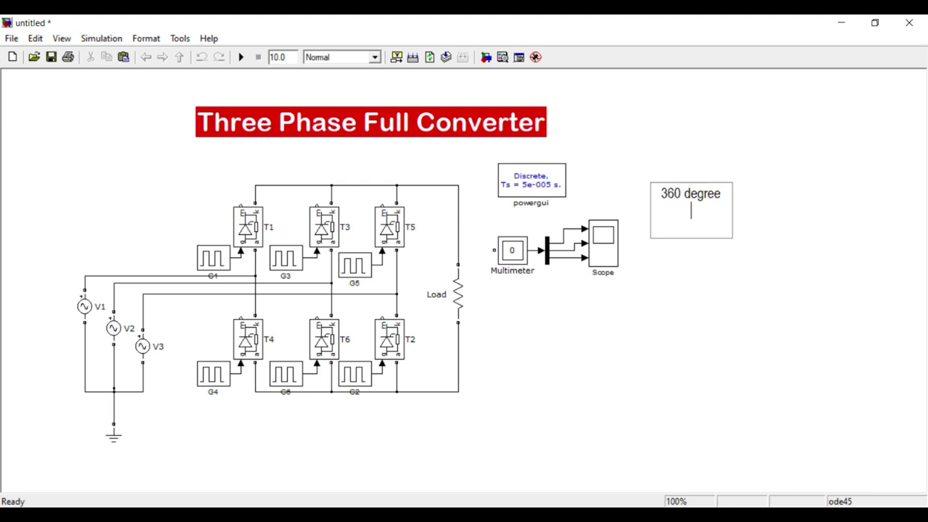
type("360/6 =60deg")
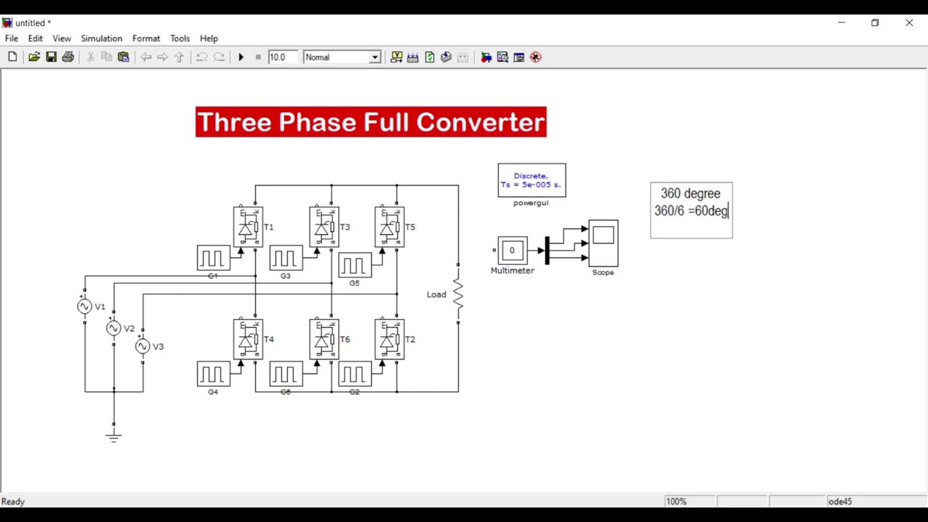
type("ree")
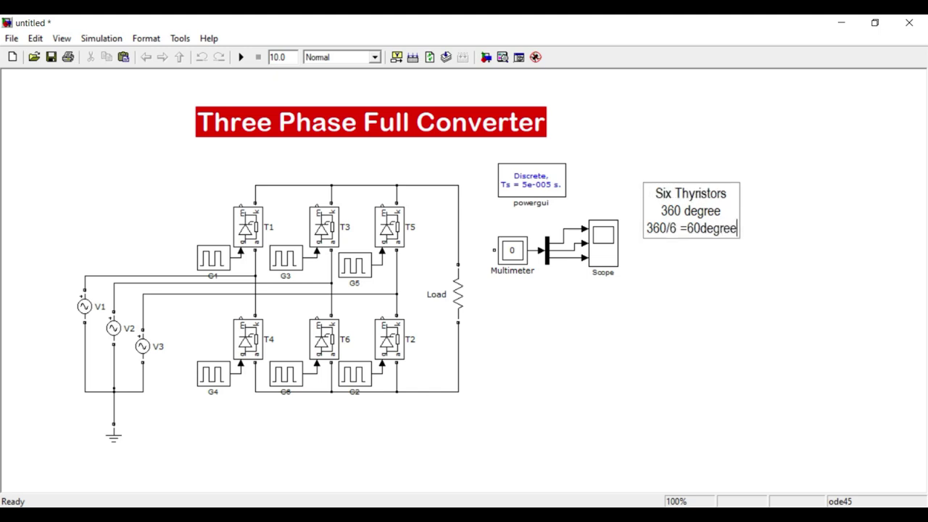
left_click(784, 240)
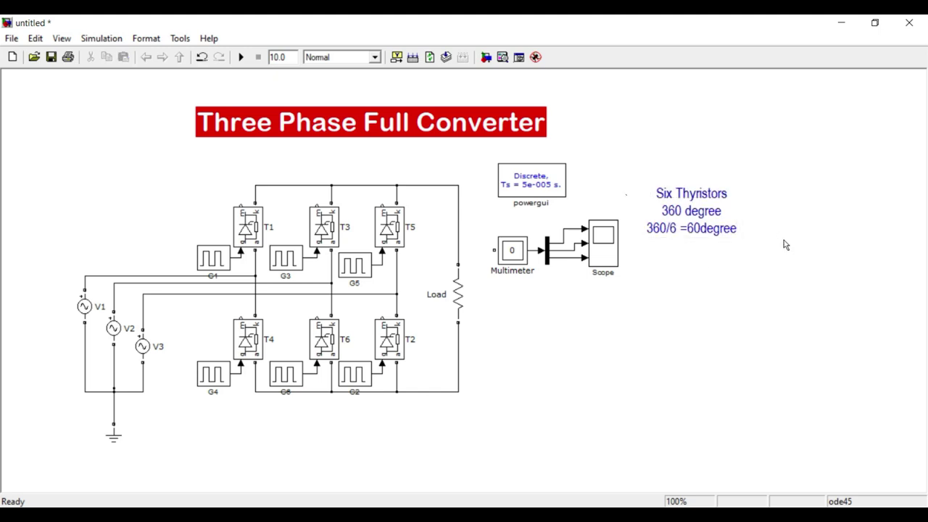
- Move the Six Thyristors annotation slightly lower and start a new line after its last line
left_click(739, 231)
mouse_move(740, 245)
left_mouse_down()
mouse_move(798, 250)
mouse_move(806, 274)
mouse_move(754, 267)
left_mouse_up()
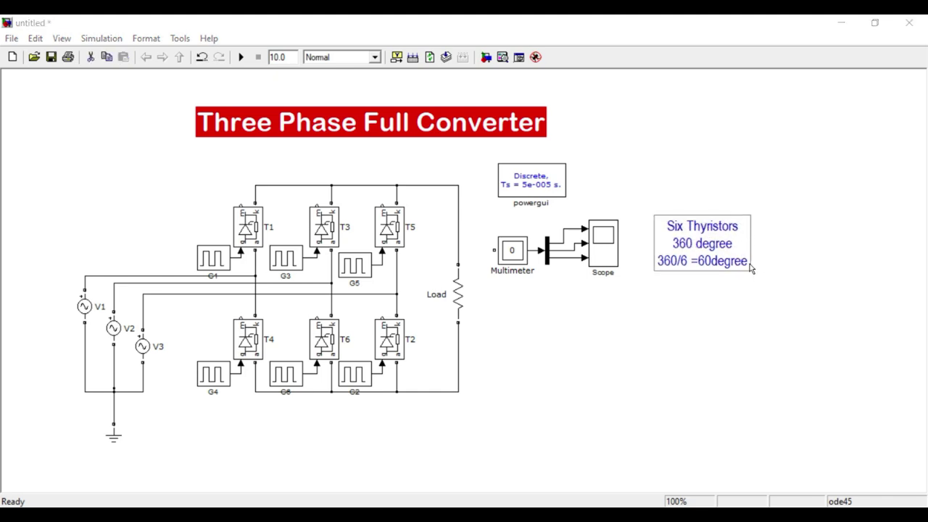
left_click(747, 266)
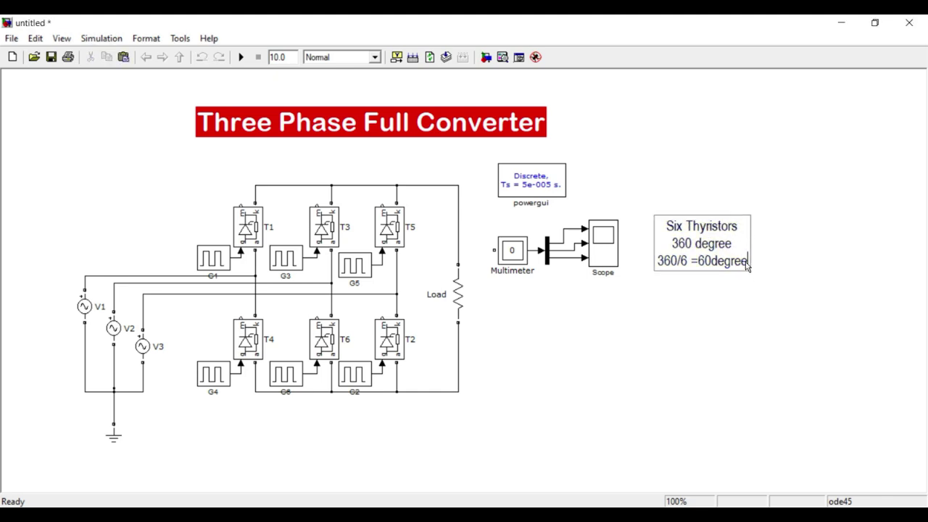
key("Return")
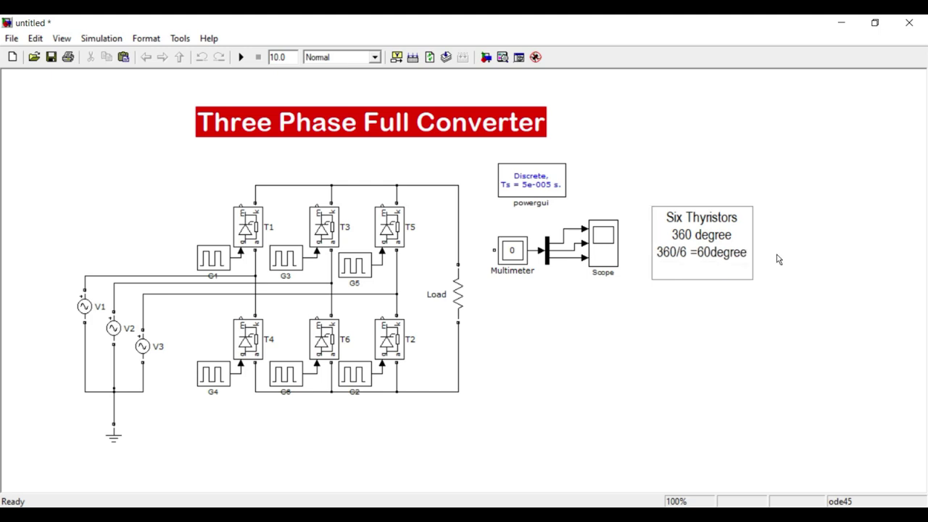
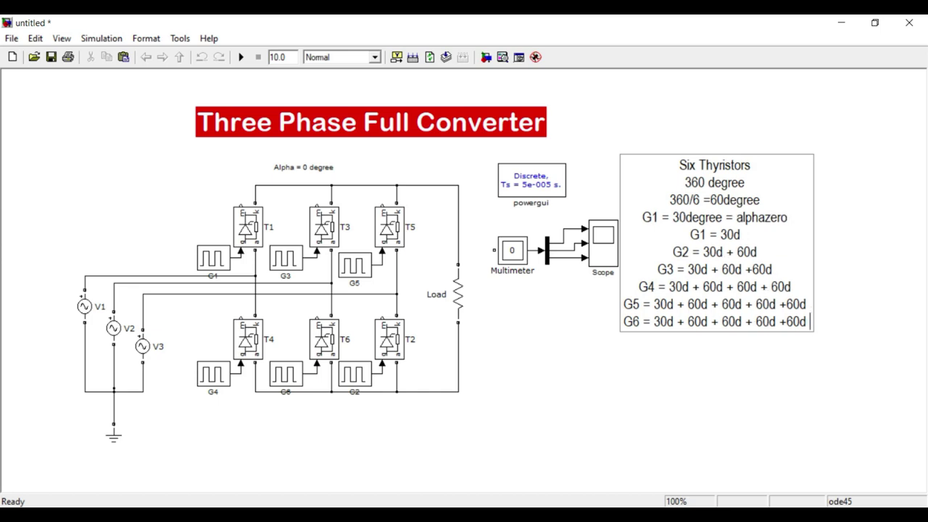
- Complete the annotation's G6 line with a final "+ 60d" term, spaced after the plus sign
type("+60d")
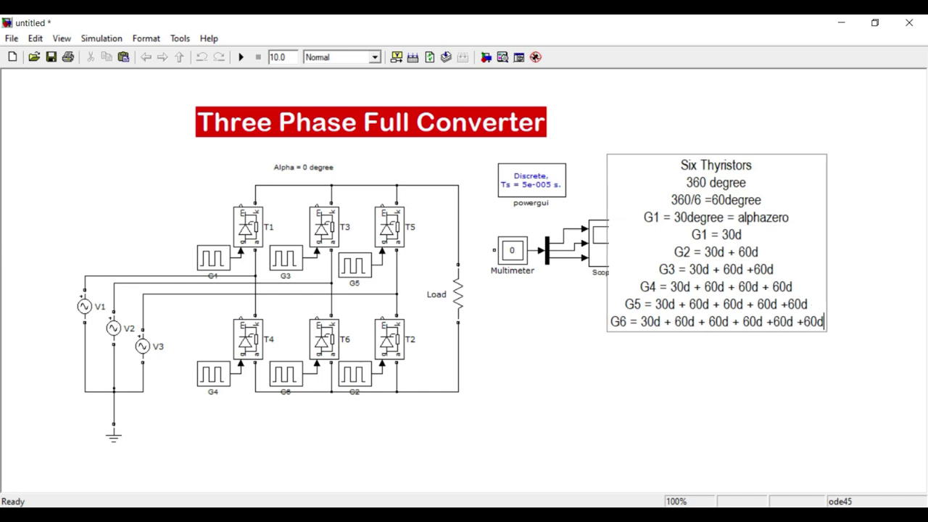
key("Left")
key("Left")
key("Left")
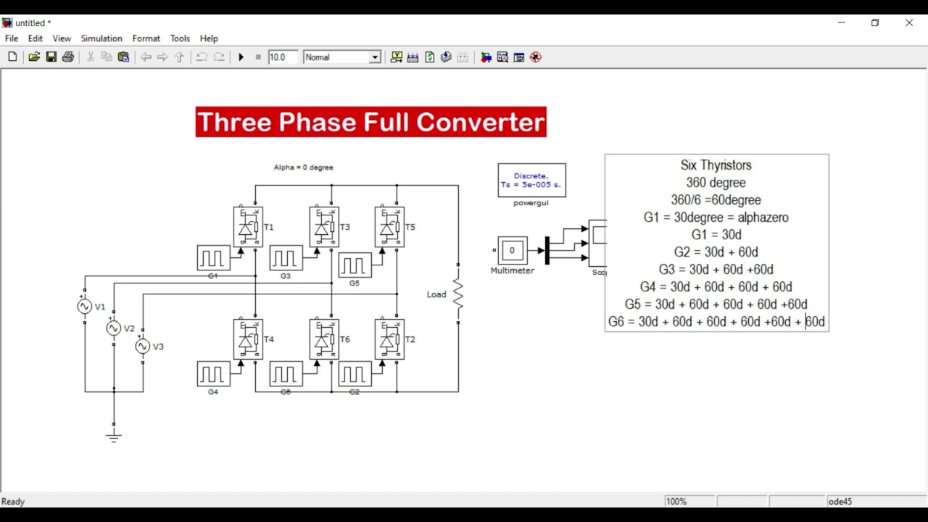
left_click(647, 355)
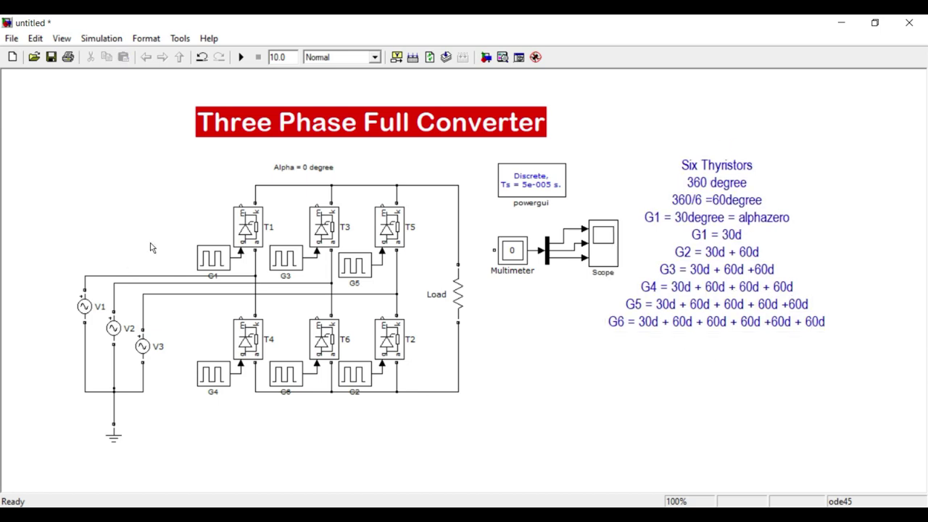
- Set pulse generator G1 to a period of 0.02 seconds and a pulse width of 50 percent
double_click(207, 265)
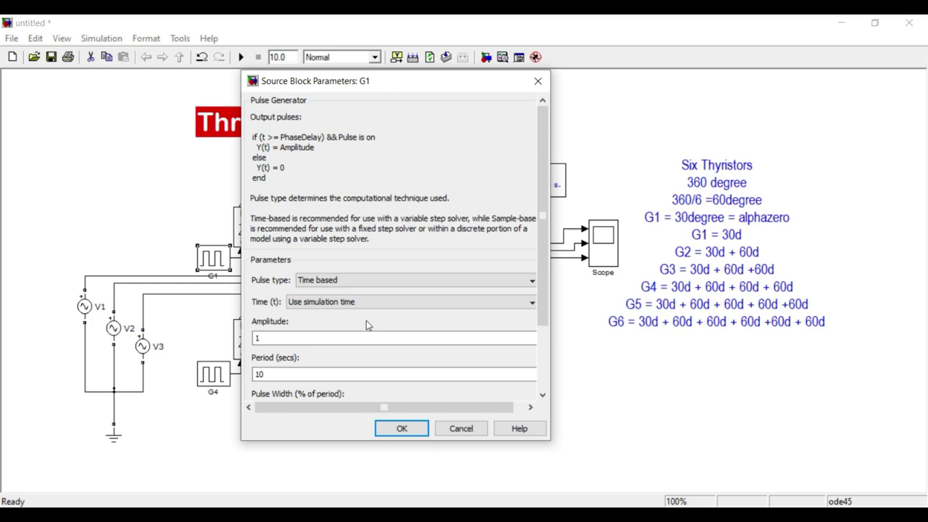
double_click(329, 339)
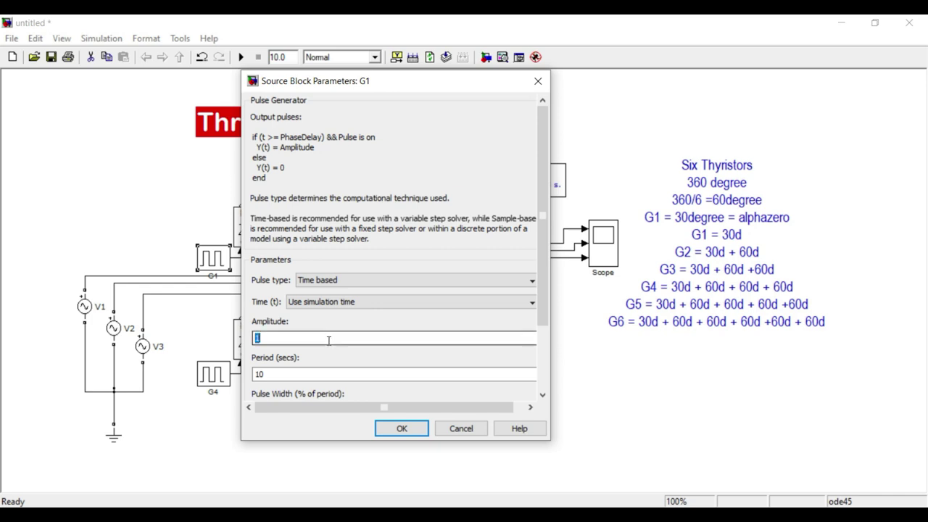
scroll(328, 340, "down", 2)
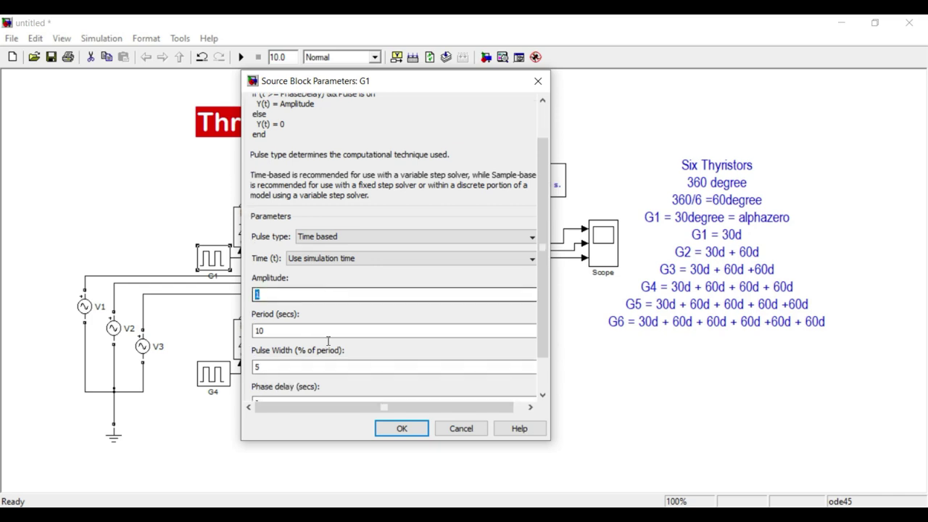
double_click(288, 287)
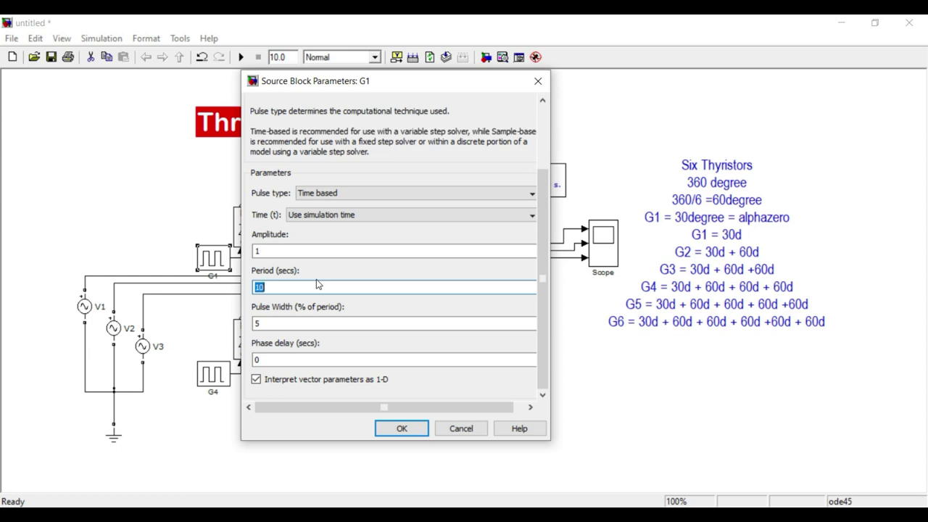
type("0.02")
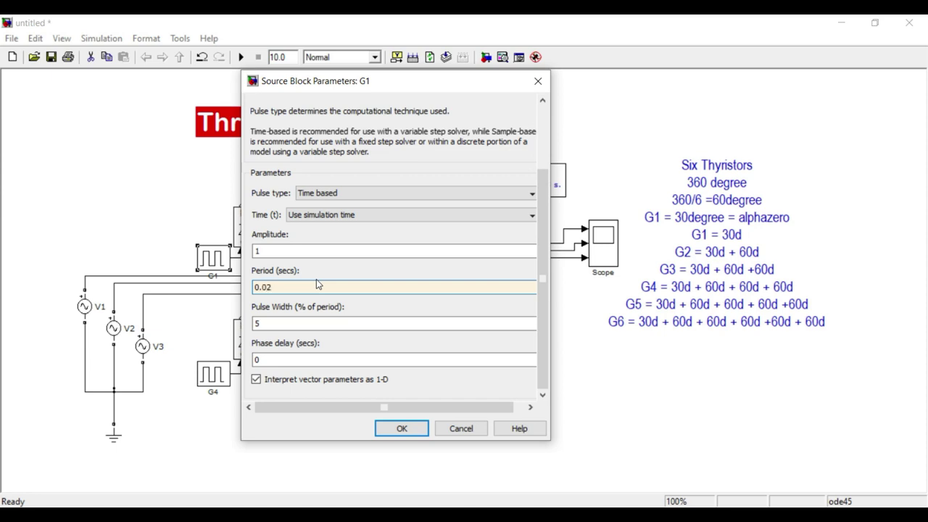
left_click(288, 326)
type("50")
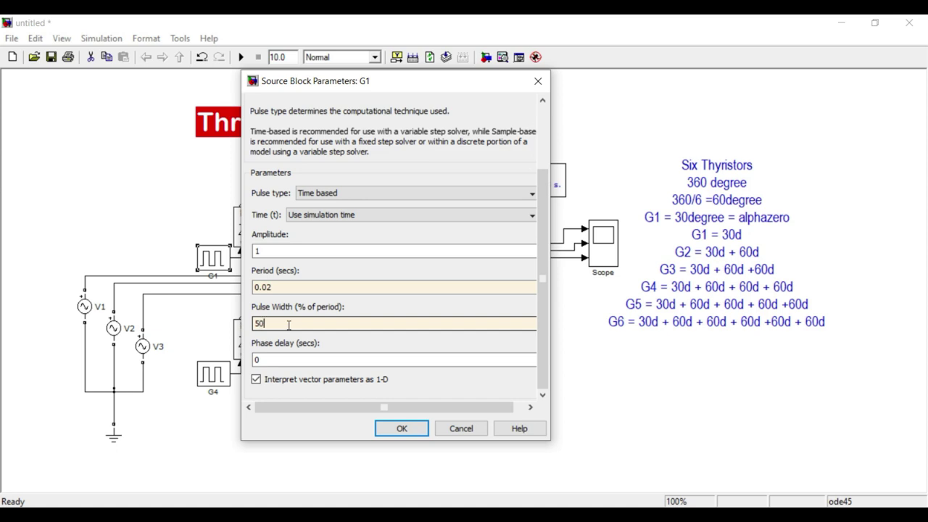
left_click(283, 359)
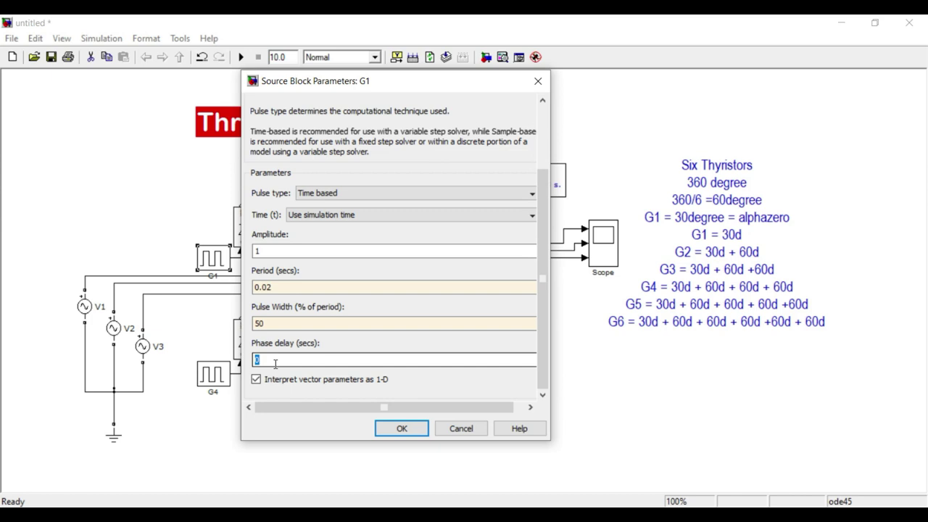
left_click(400, 429)
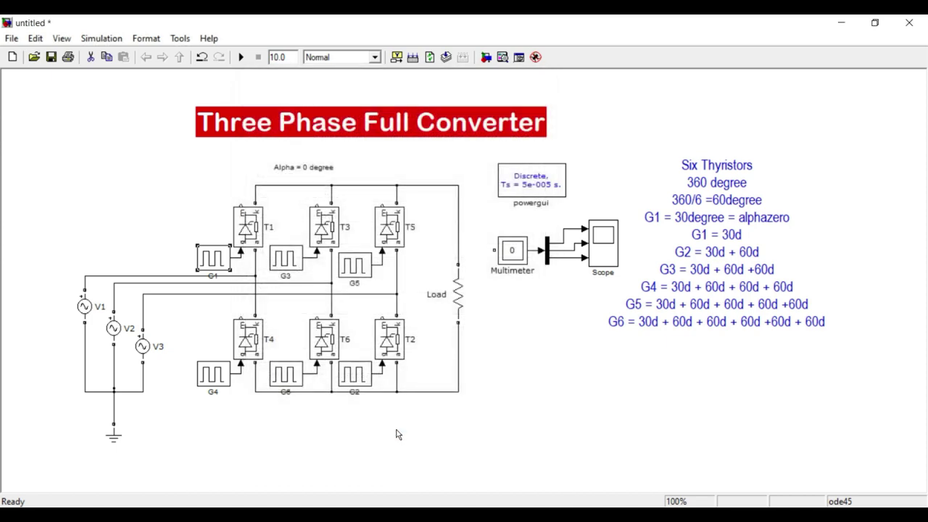
- Append "360d = 0.02" to the annotation, separated from the G6 line by a blank line
left_click(827, 328)
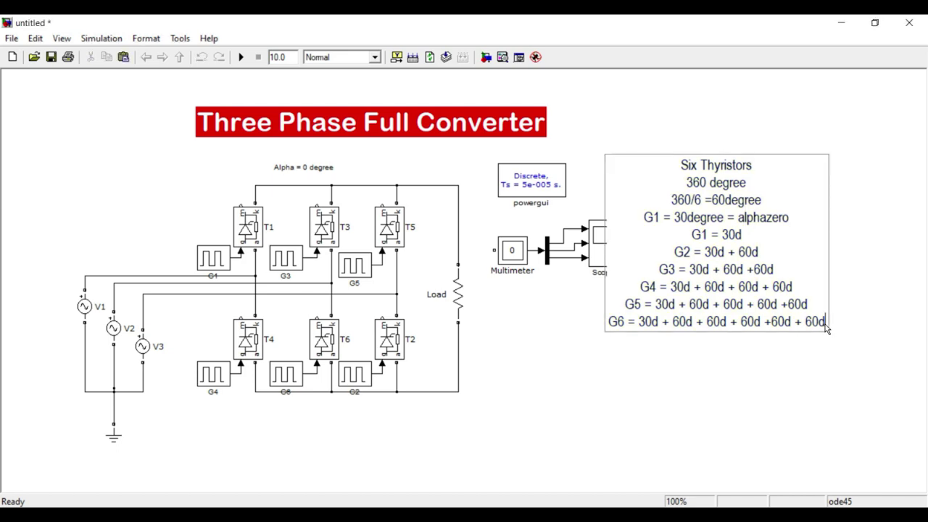
left_click(694, 217)
key("Return")
key("Return")
type("3")
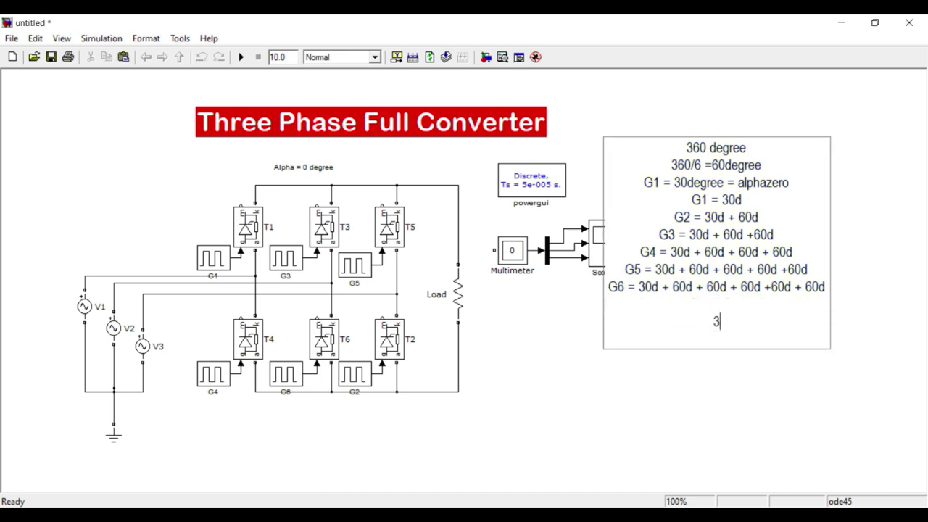
type("60d = 0.02")
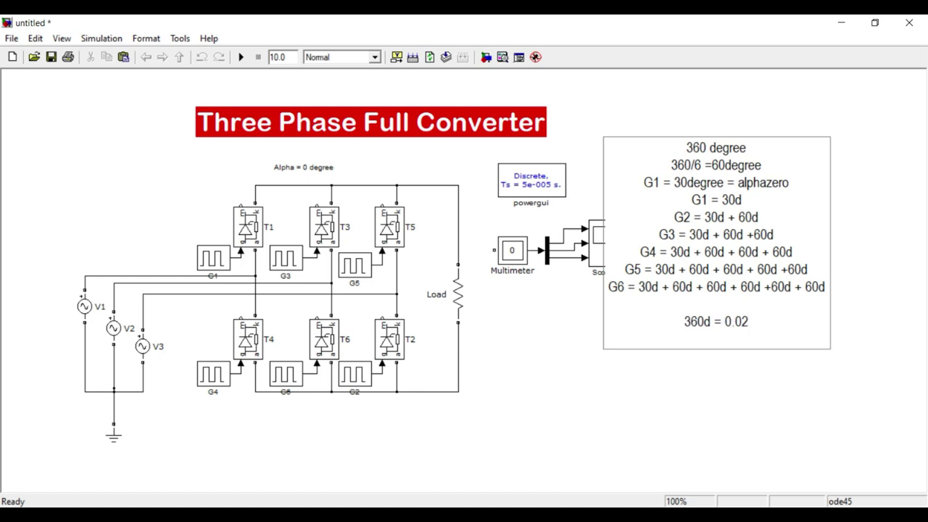
- Add the lines "30d = ??" and "360/30=0.02/x" to the annotation's delay calculation, followed by a new line
key("Return")
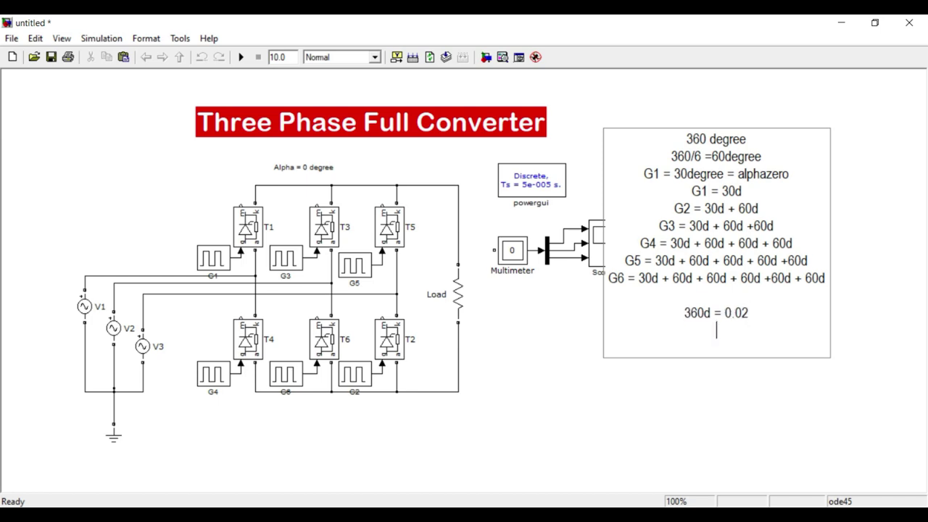
type("30d = ??")
key("Return")
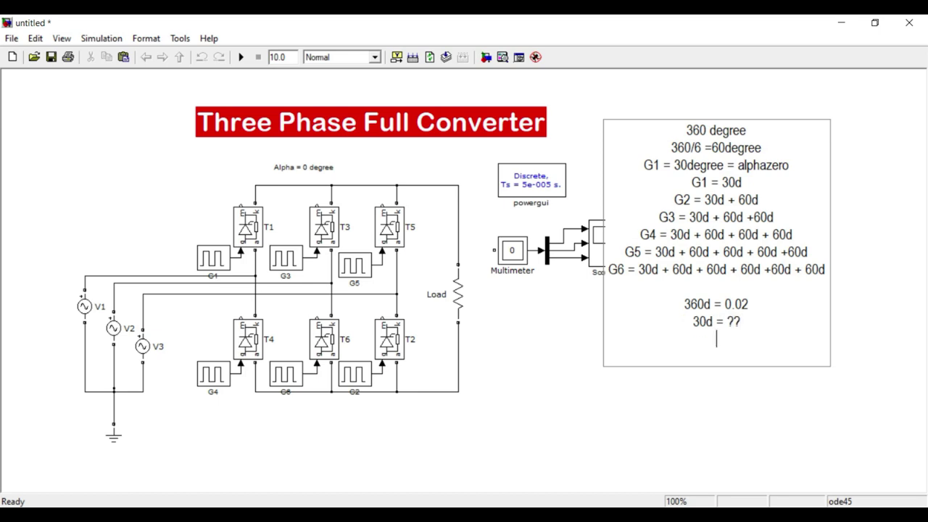
type("360/30=0.02/")
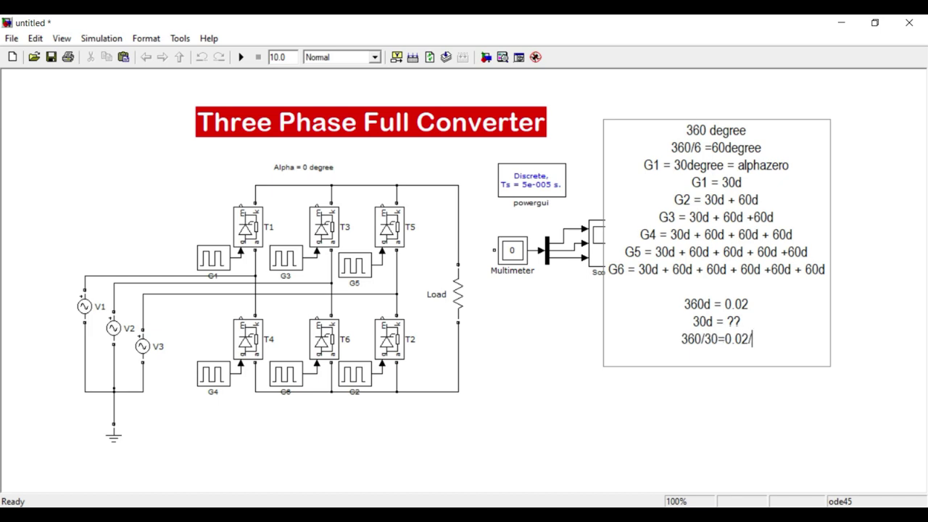
type("x")
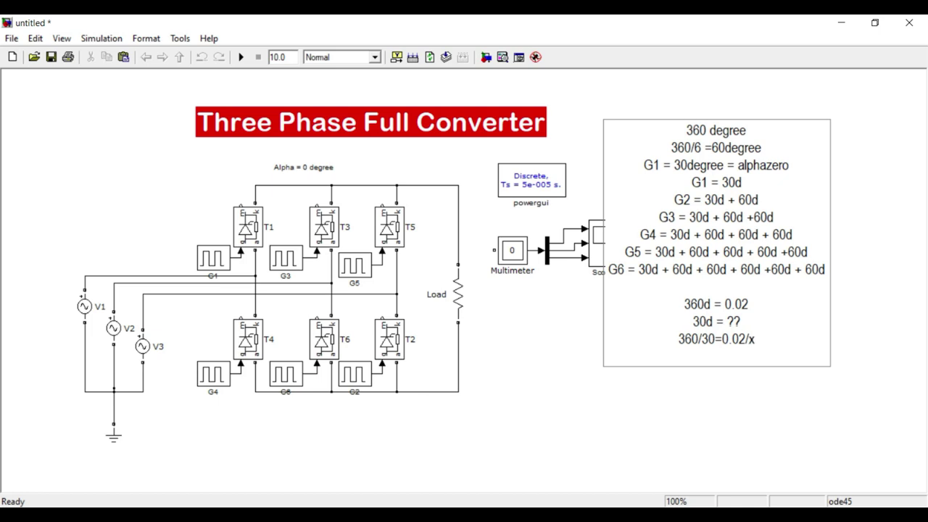
key("Return")
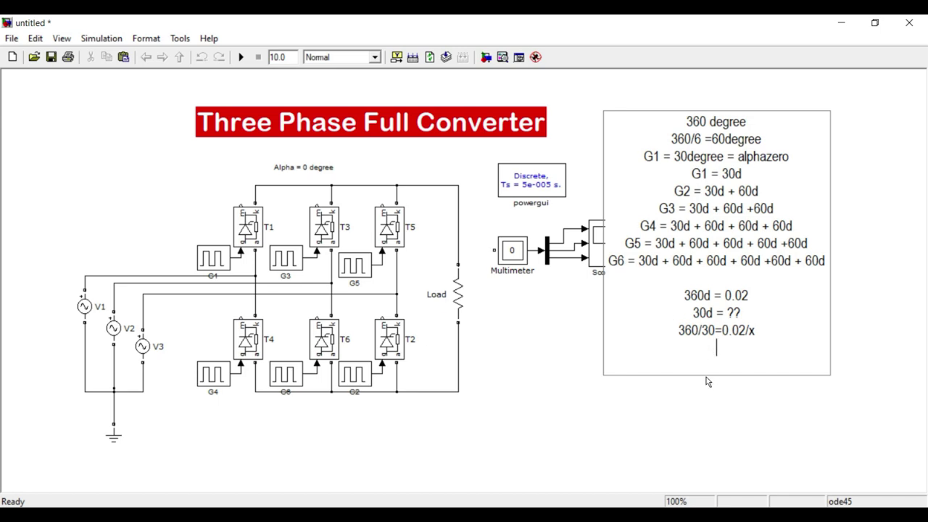
- Add the lines "12=0.02/x" and "x=0.01/6 sec" to the end of the annotation's delay calculation
type("12=0.02")
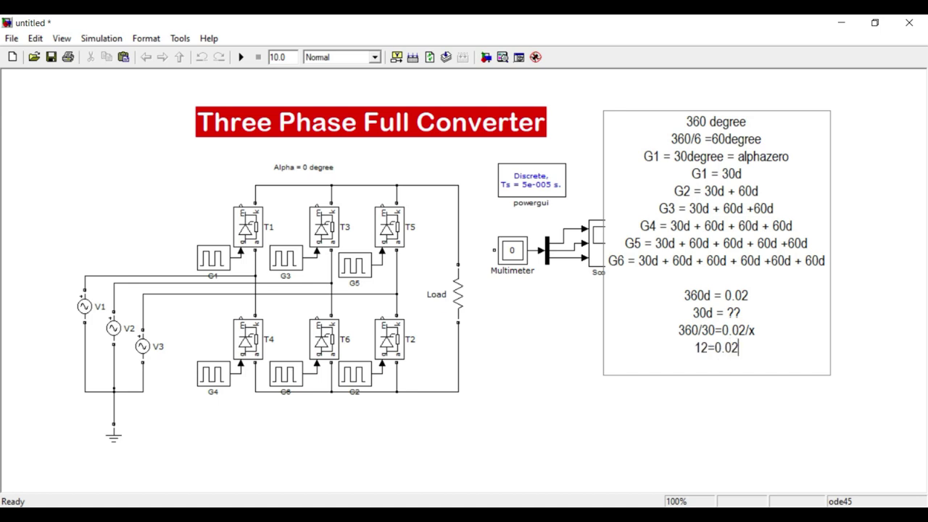
type("/x")
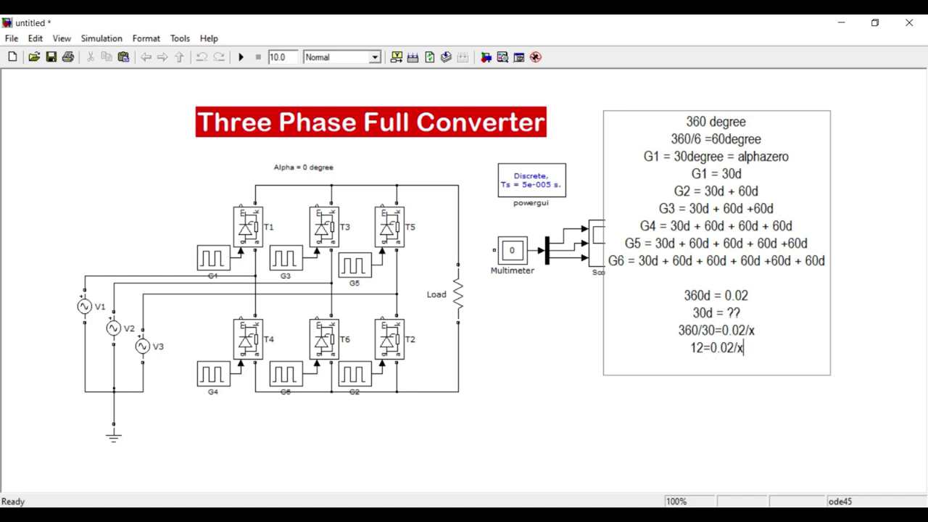
key("Return")
type("x=")
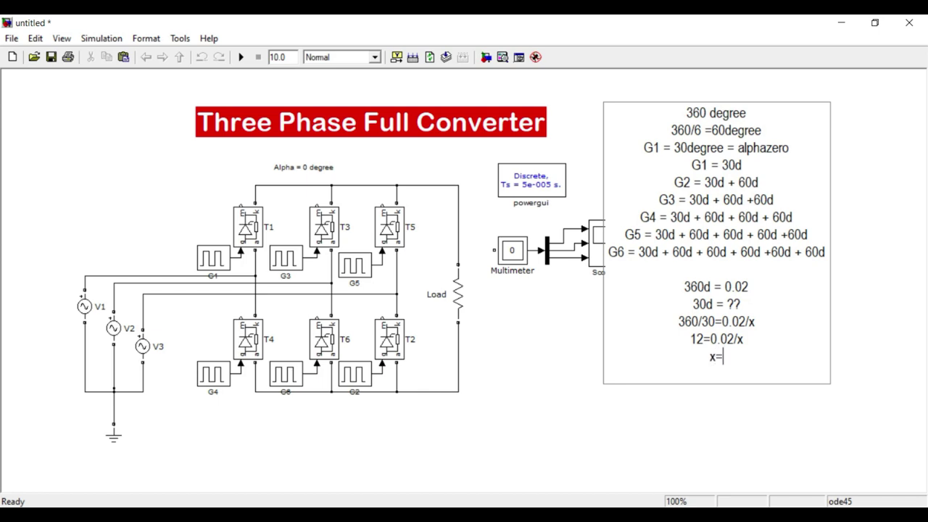
type("0.01/6")
type("sec")
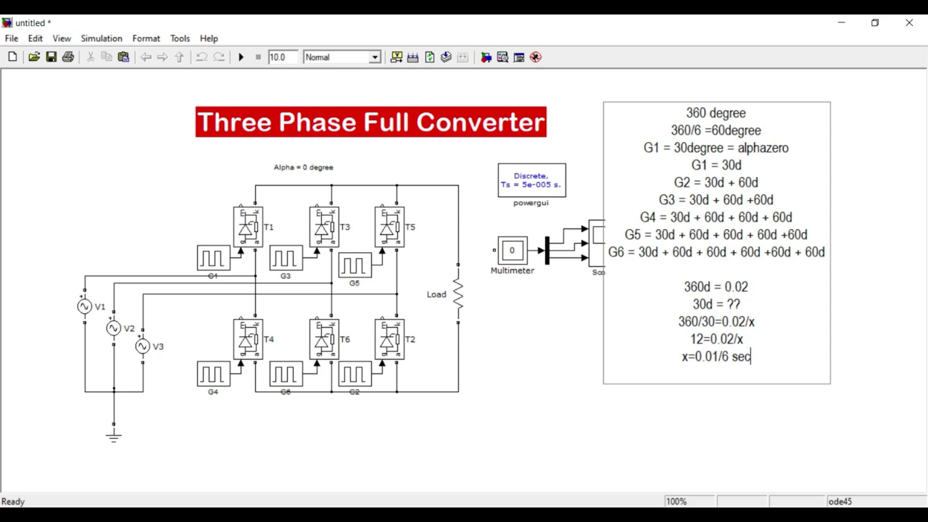
- Append "= 0.01/6" to the annotation's "G1 = 30d" line
left_click(762, 168)
type("= ")
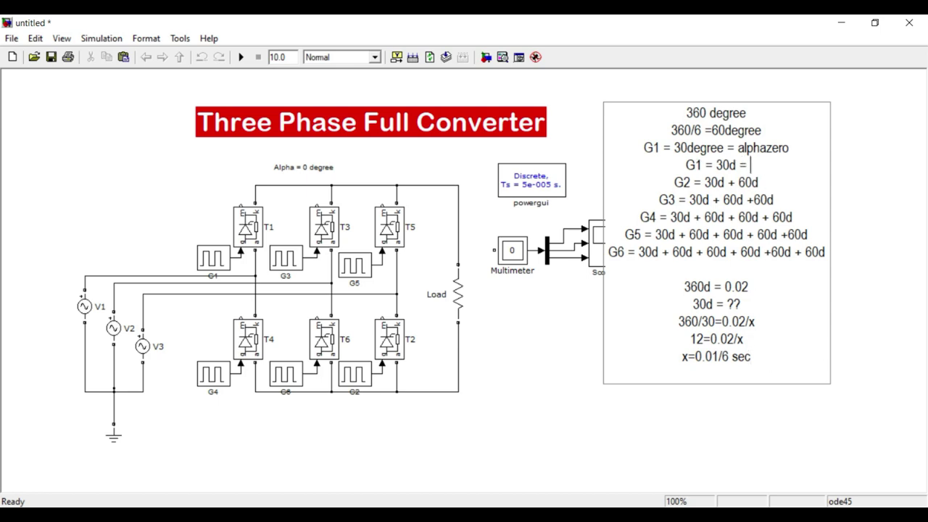
type("0.01")
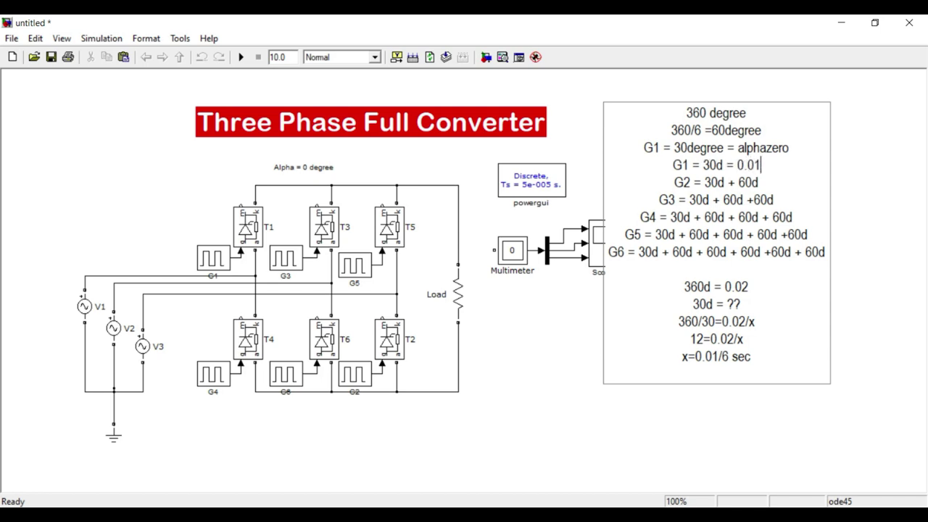
type("/6")
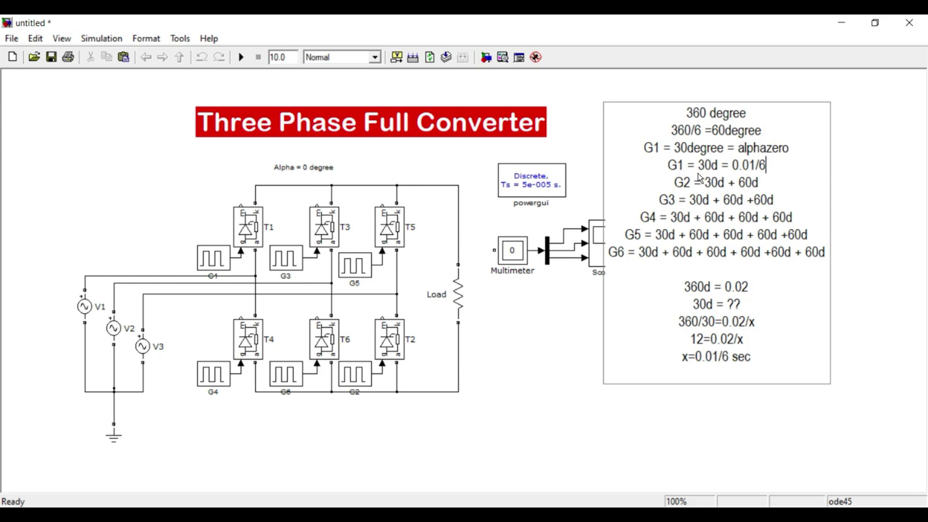
- Append "= 0.01/6+0.01/3" to the annotation's G2 line
left_click(759, 182)
type("= 0.01/")
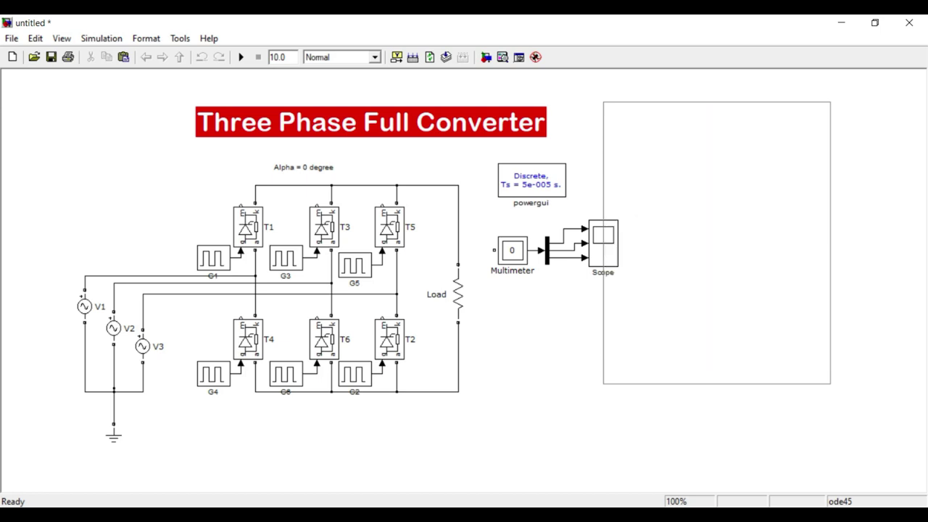
type("6+")
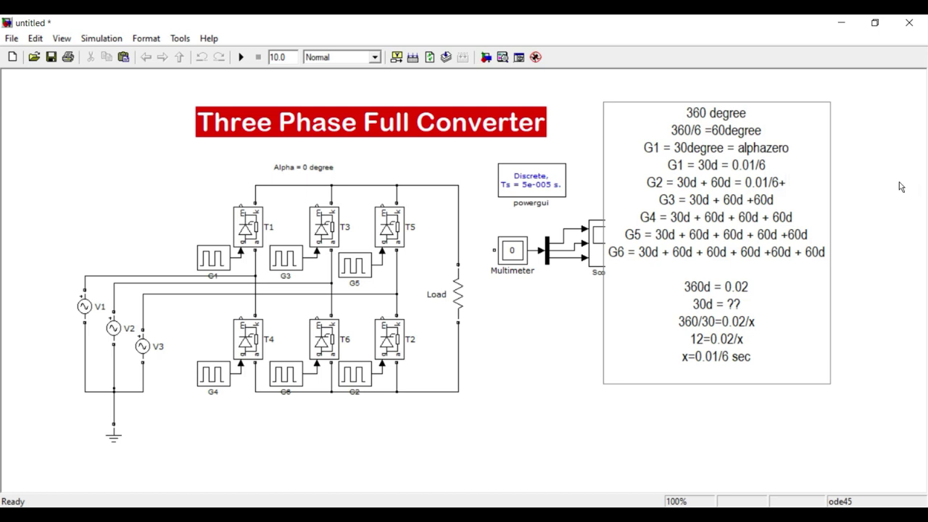
left_click_drag(680, 185, 698, 187)
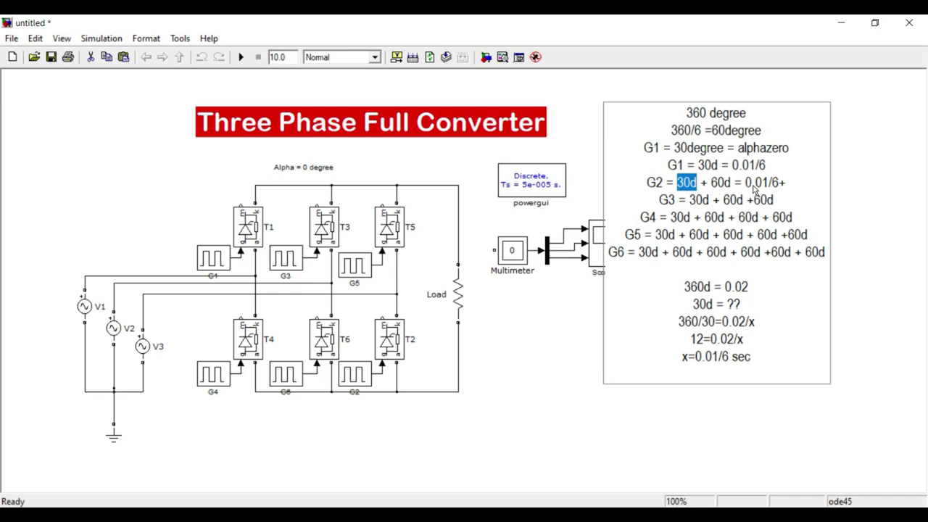
left_click(791, 189)
type("0.01/")
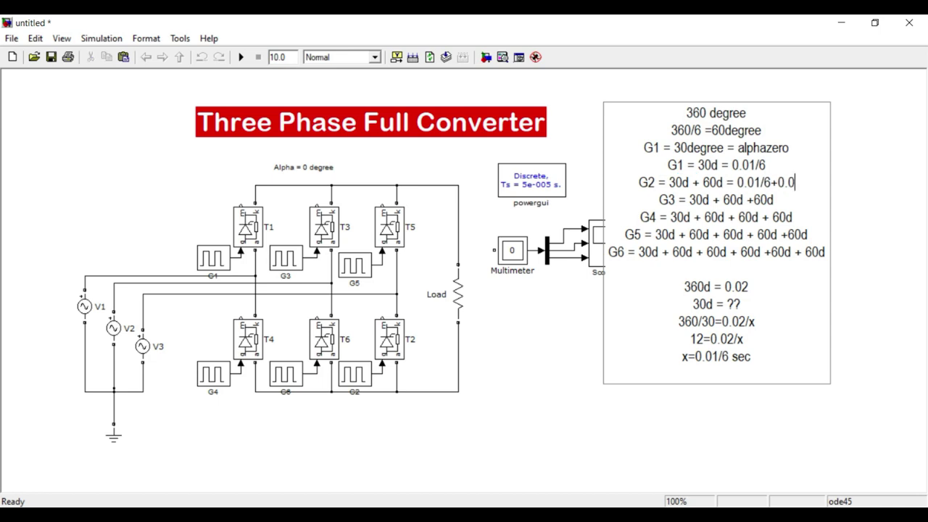
type("3")
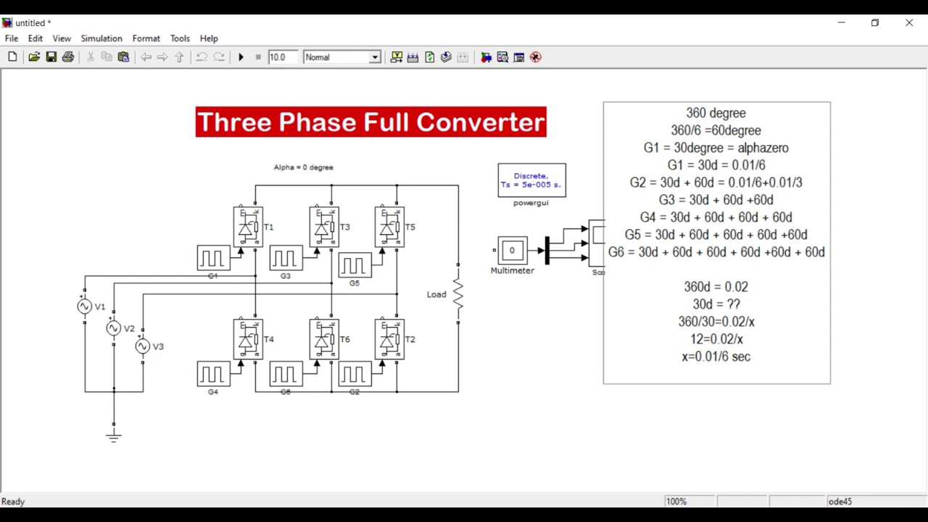
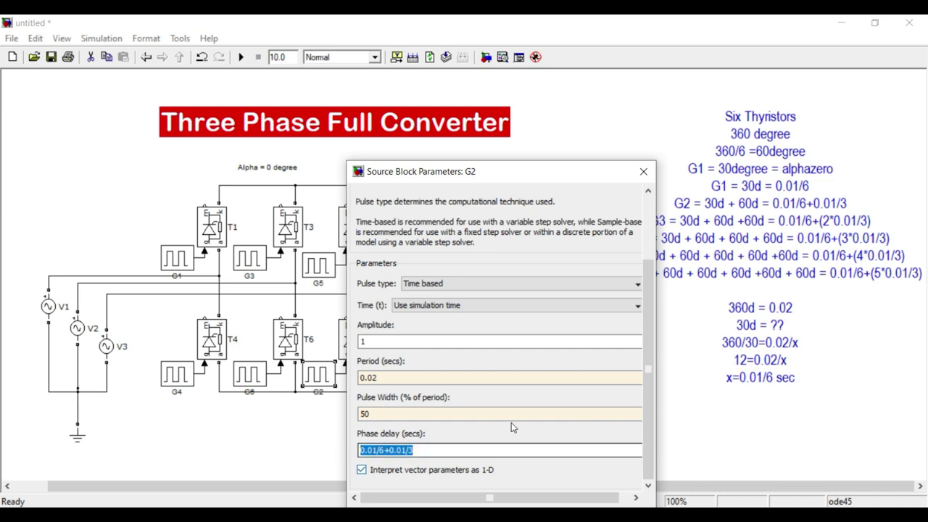
- Apply the parameters of pulse generator G2 with a phase delay of 0.01/6+0.01/3 seconds
key("Return")
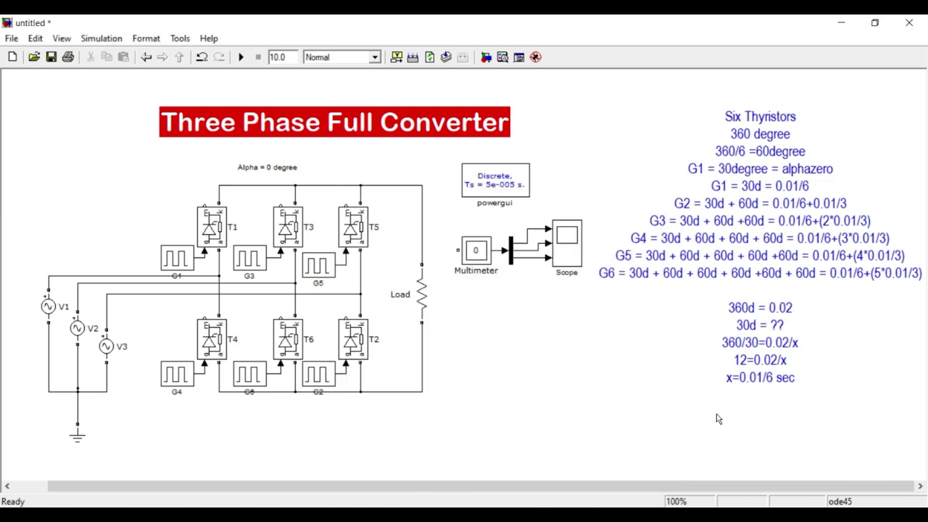
- Set pulse generator G3 to a period of 0.02 seconds and a pulse width of 50 percent
double_click(256, 269)
scroll(355, 340, "down", 3)
double_click(338, 287)
type("0.02")
left_click(334, 324)
type("0")
- Set G3's phase delay to 0.01/6+(2*0.01/3) seconds and apply its parameters
left_click(324, 358)
type(".01/6+0.01/3")
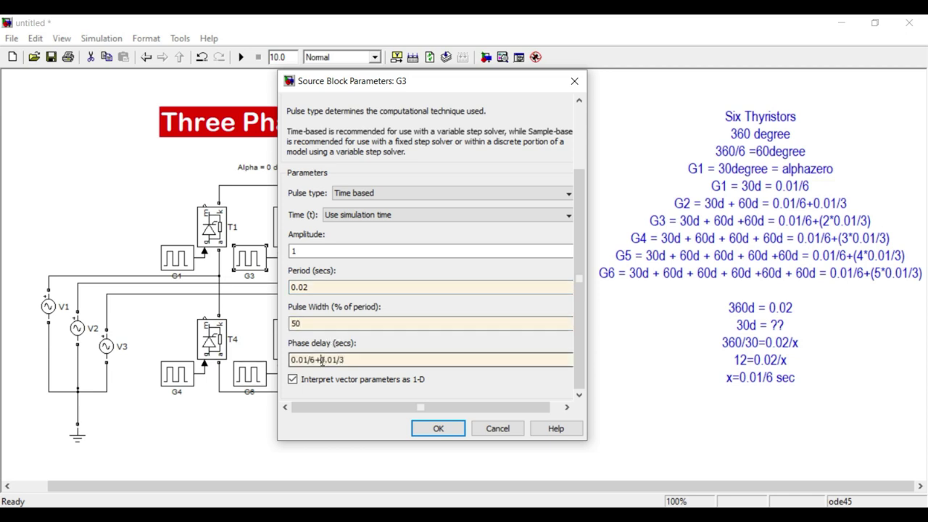
type("(")
type("2*")
type("(")
left_click(438, 429)
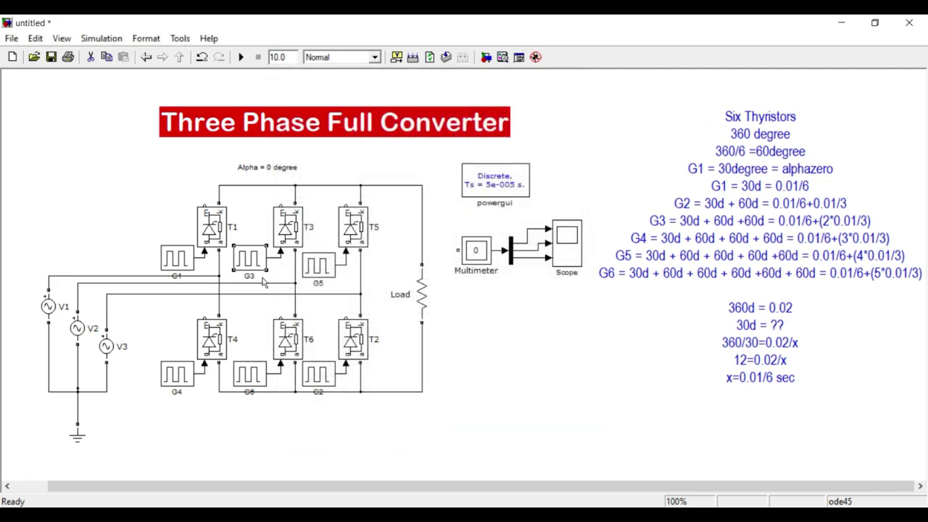
- Configure pulse generator G4 as time based with a period of 0.02 seconds and a pulse width of 50 percent
double_click(166, 377)
left_click(361, 371)
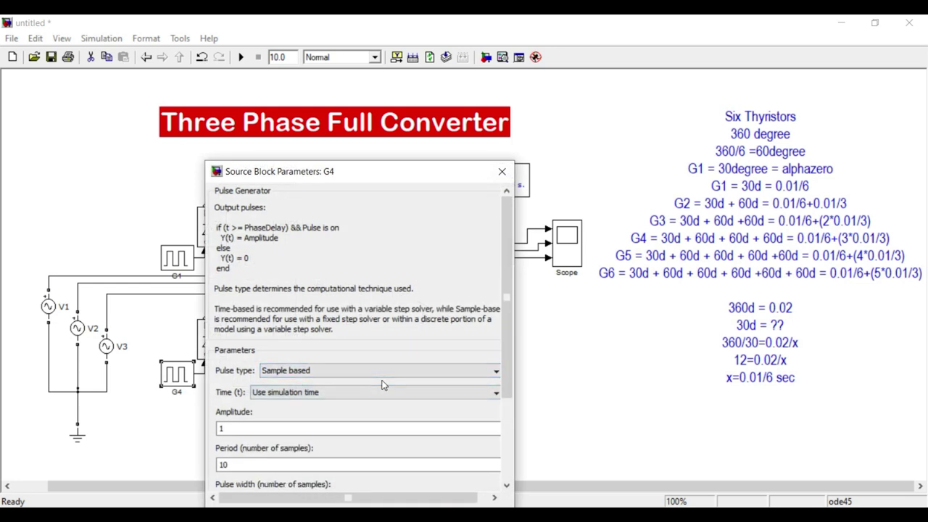
left_click(382, 392)
scroll(495, 384, "down", 5)
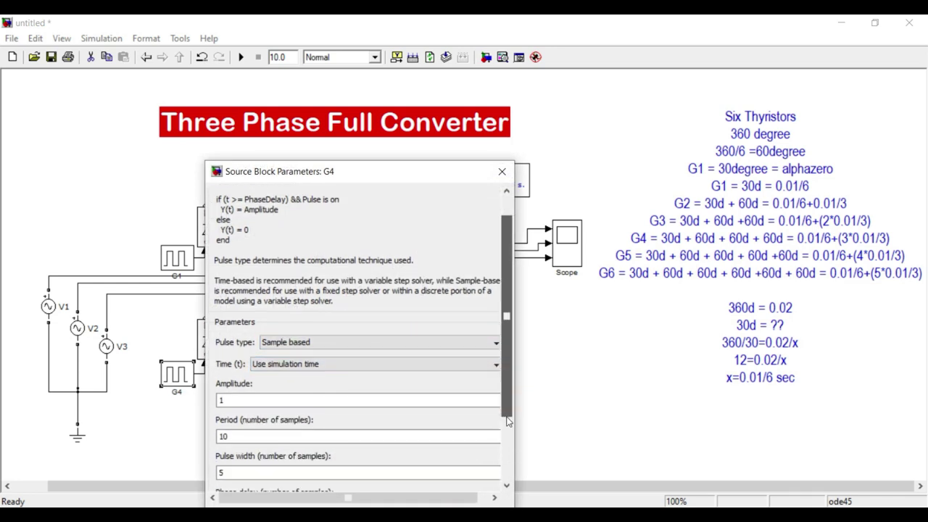
double_click(242, 341)
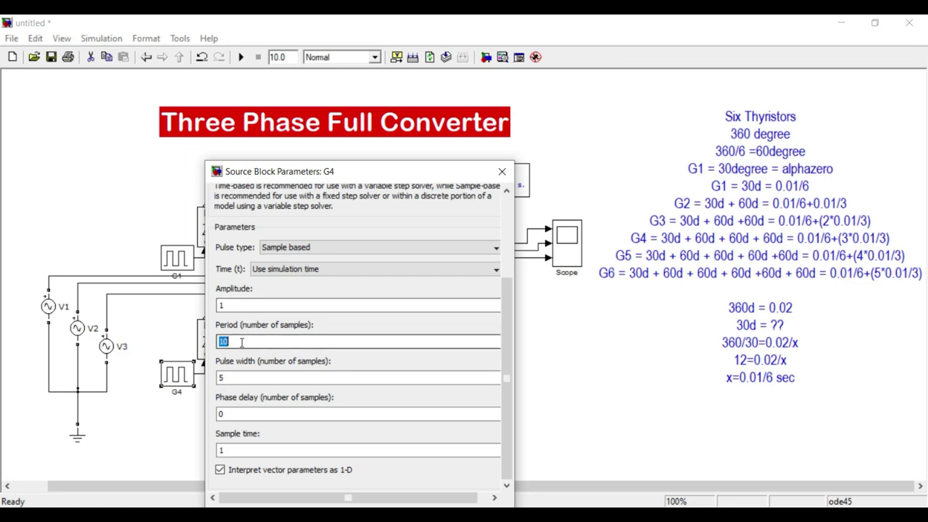
type("0.02")
double_click(246, 377)
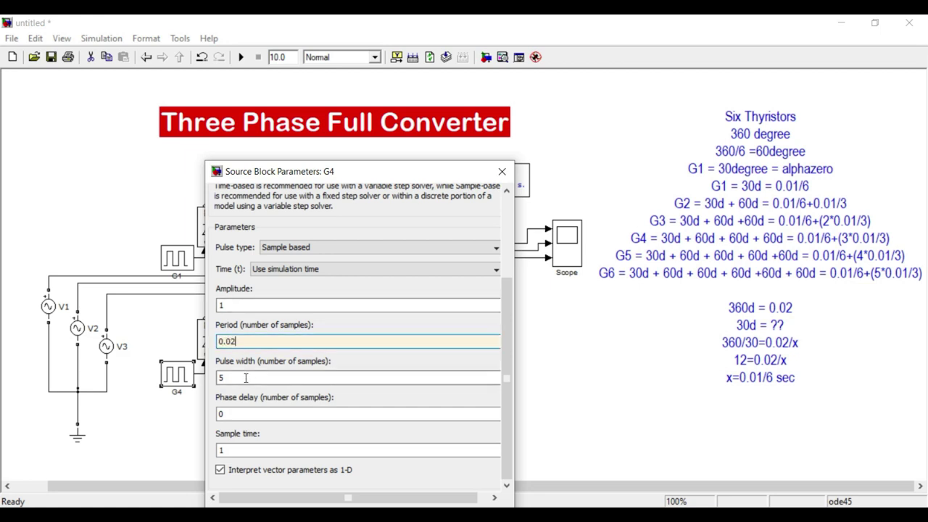
type("5")
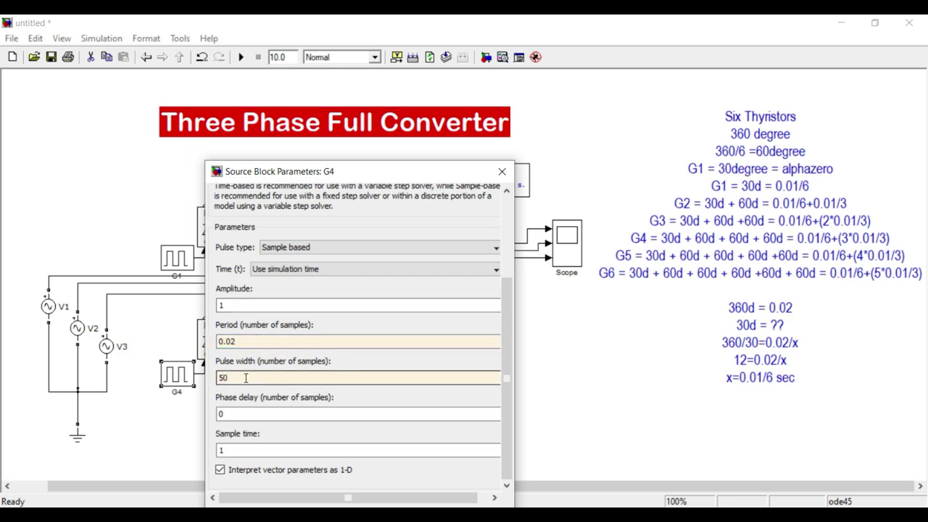
left_click(325, 247)
left_click(313, 257)
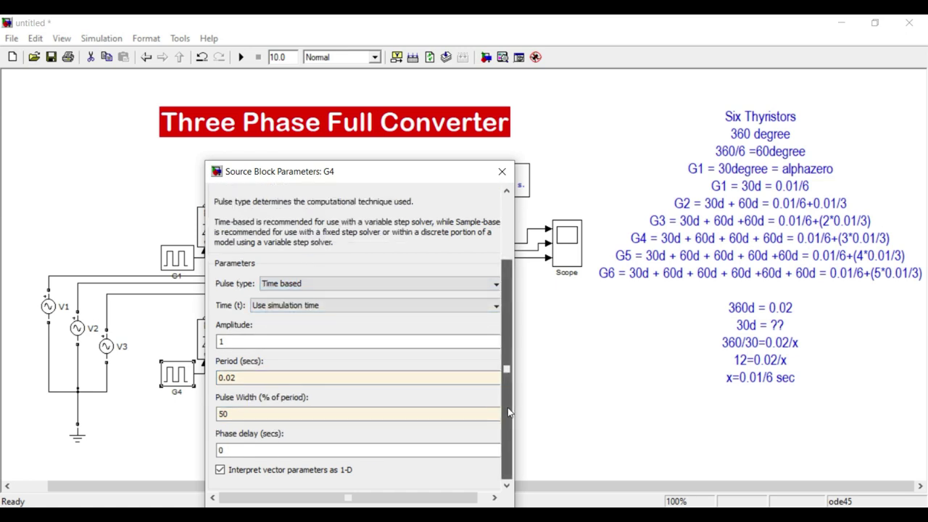
- Set G4's phase delay to 0.01/6+(3*0.01/3) seconds and apply its parameters
double_click(277, 450)
type("0.01/6+0.01/3")
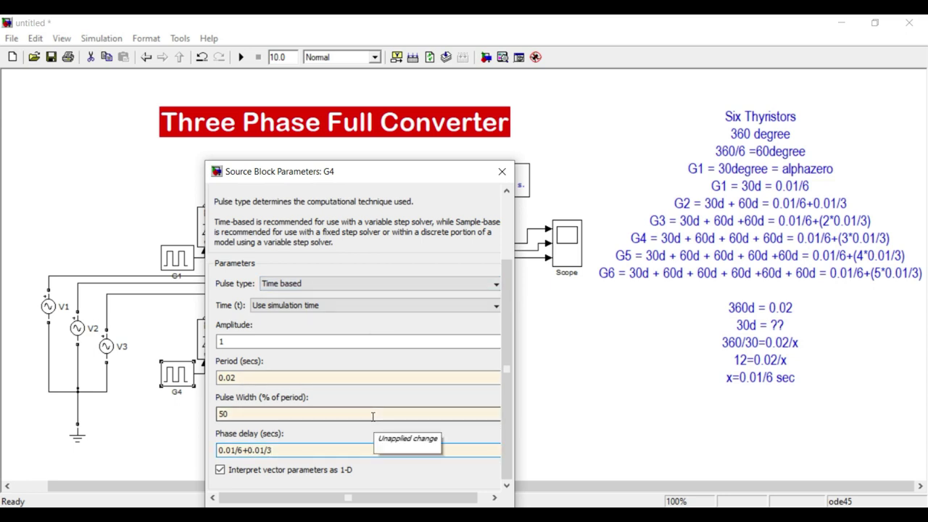
type("(3*")
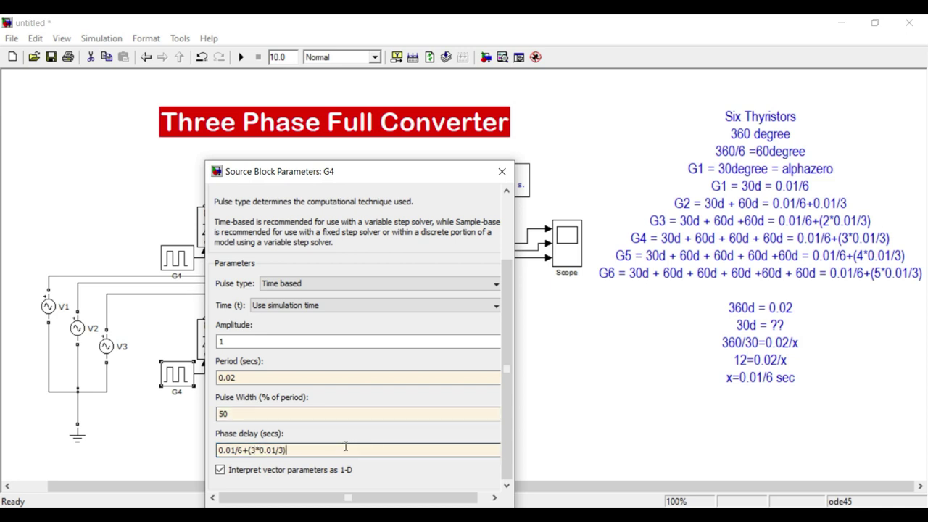
type(")")
key("Return")
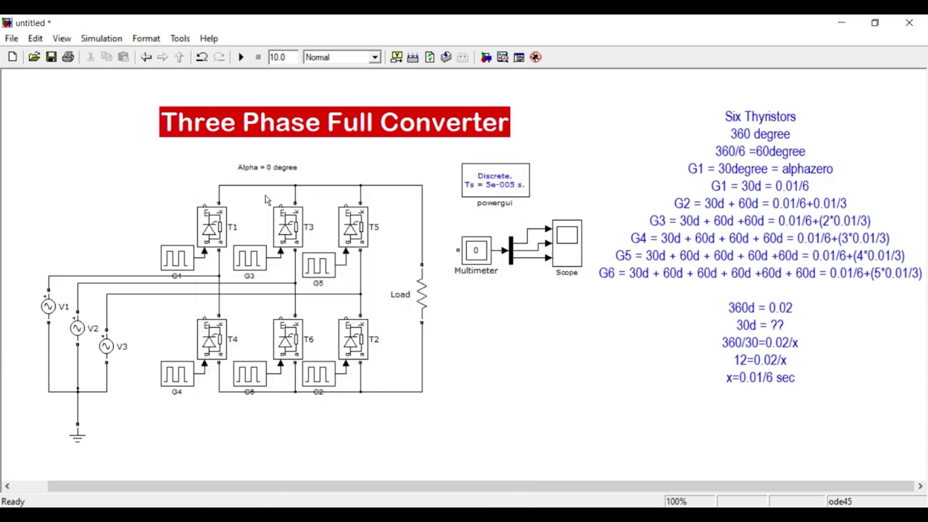
- Set pulse generator G5 to a period of 0.02 seconds and a pulse width of 50 percent
double_click(313, 267)
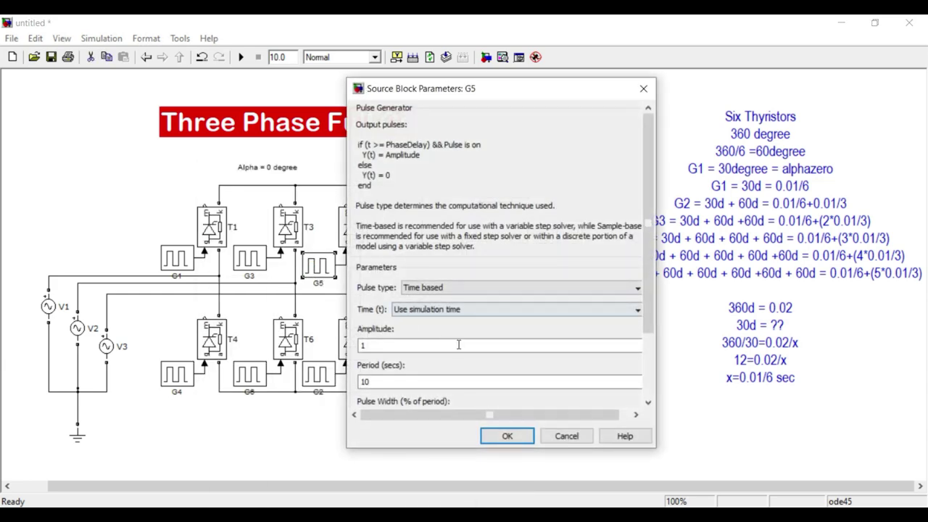
scroll(444, 380, "down", 2)
double_click(420, 295)
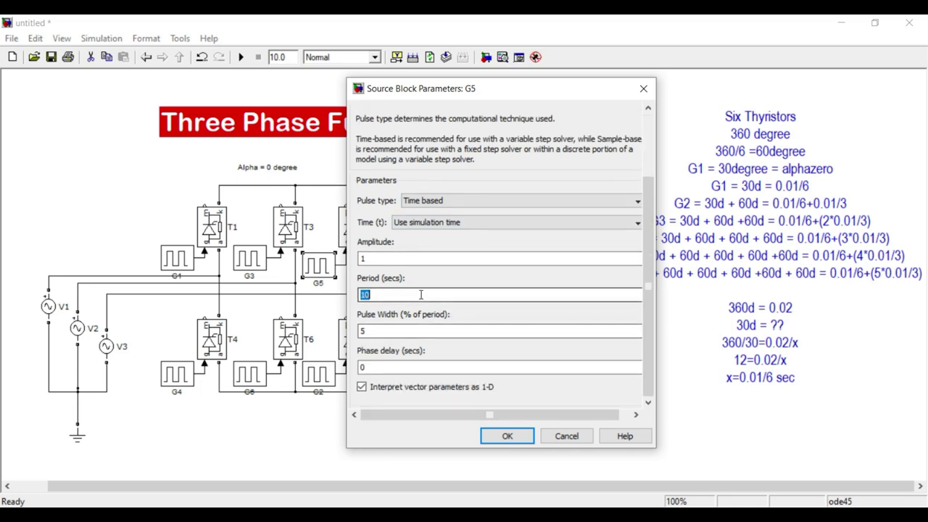
type("0.02")
left_click(412, 330)
type("0")
- Set G5's phase delay to 0.01/6+(4*0.01/3) seconds and apply its parameters
double_click(394, 368)
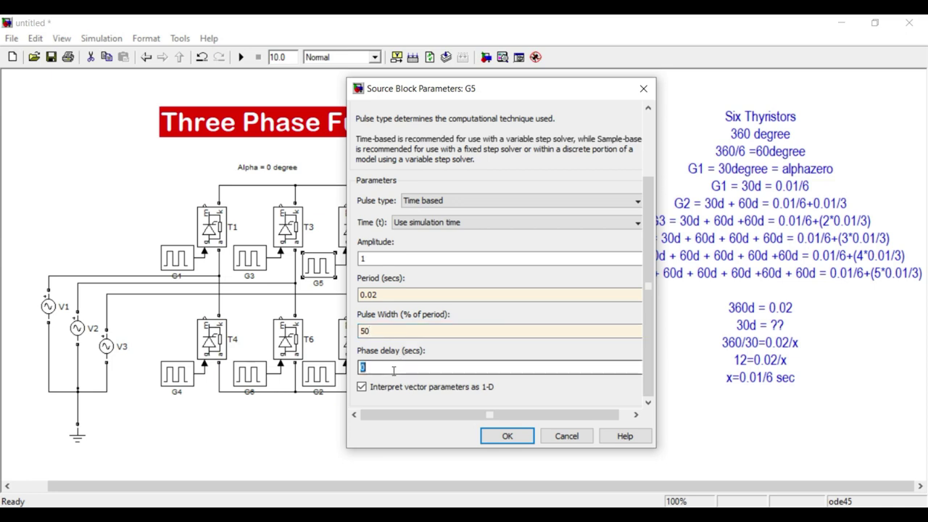
type("0.01/6+0.01/3")
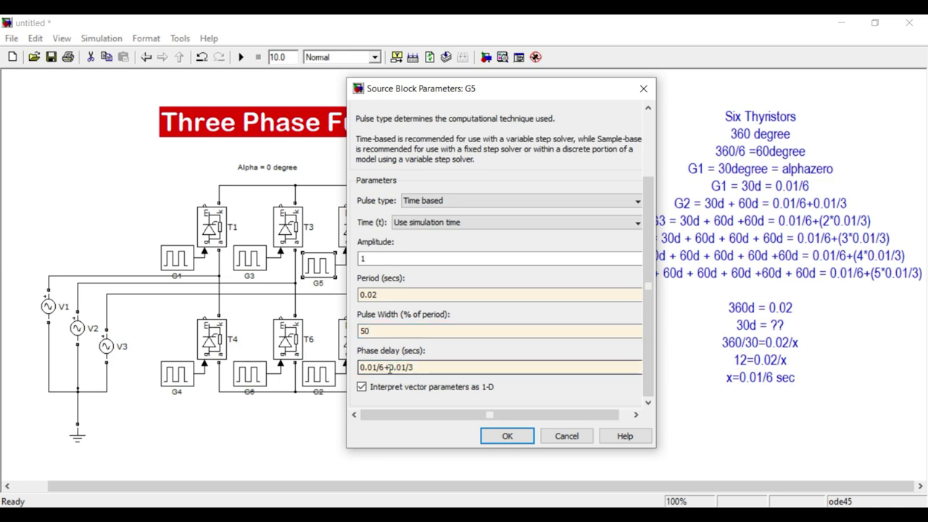
left_click(388, 368)
type("(4*")
type(")")
left_click(484, 436)
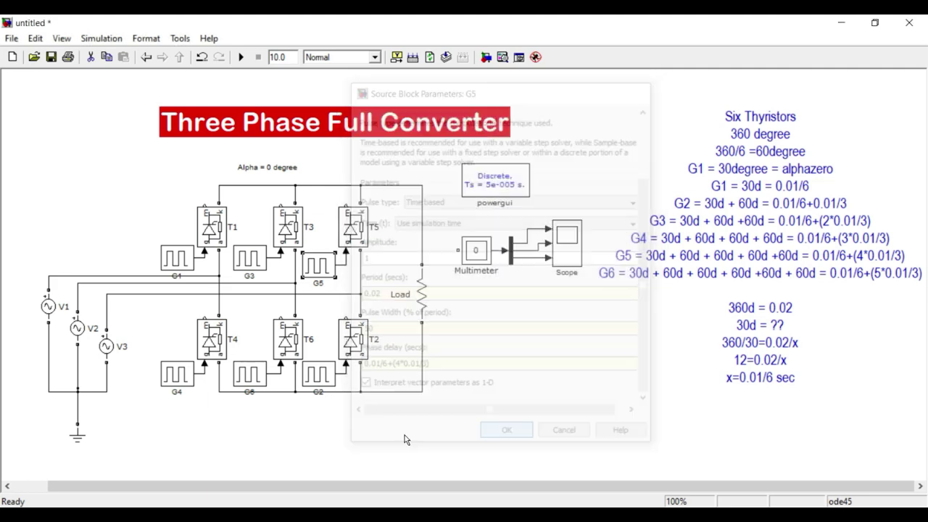
- Set pulse generator G6 to a period of 0.02 seconds and a pulse width of 50 percent
double_click(248, 387)
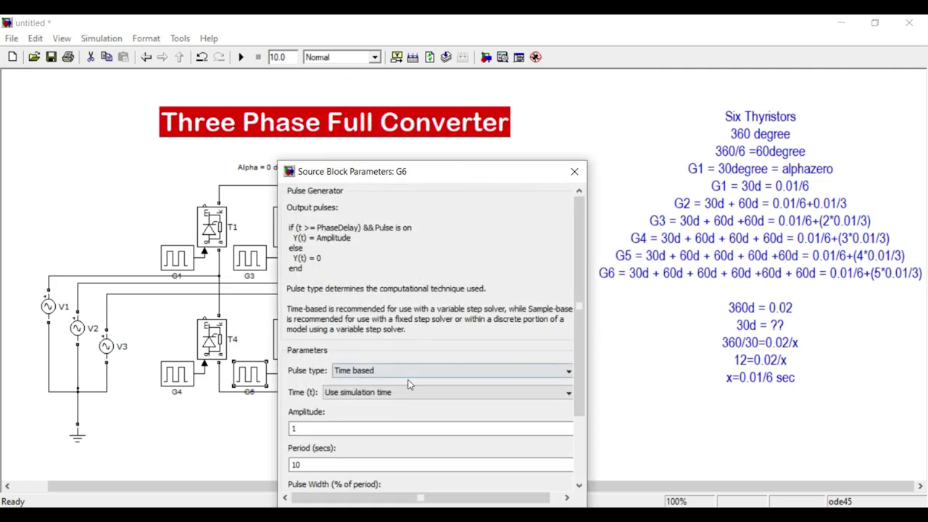
left_click_drag(578, 231, 587, 330)
double_click(352, 377)
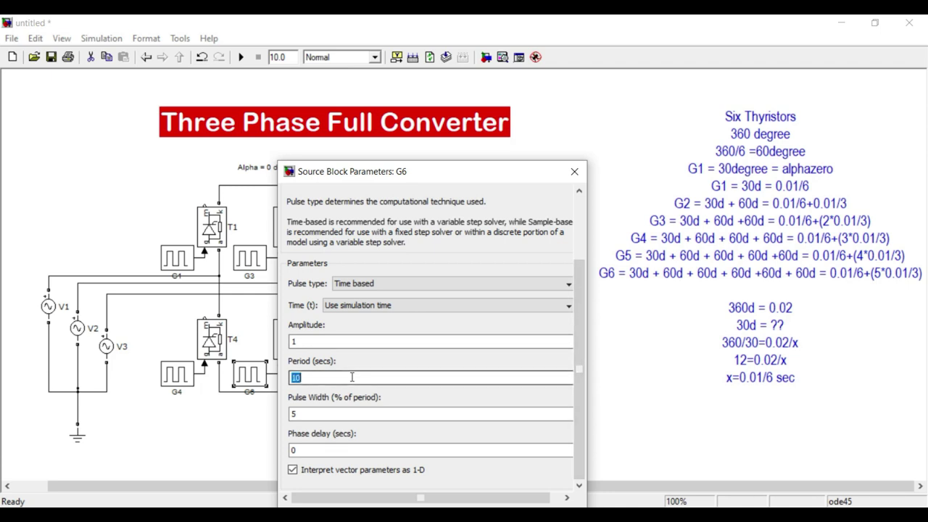
type("0.02")
key("Tab")
type("50")
- Set G6's phase delay to 0.01/6+(5*0.01/3) seconds and apply its parameters
key("Tab")
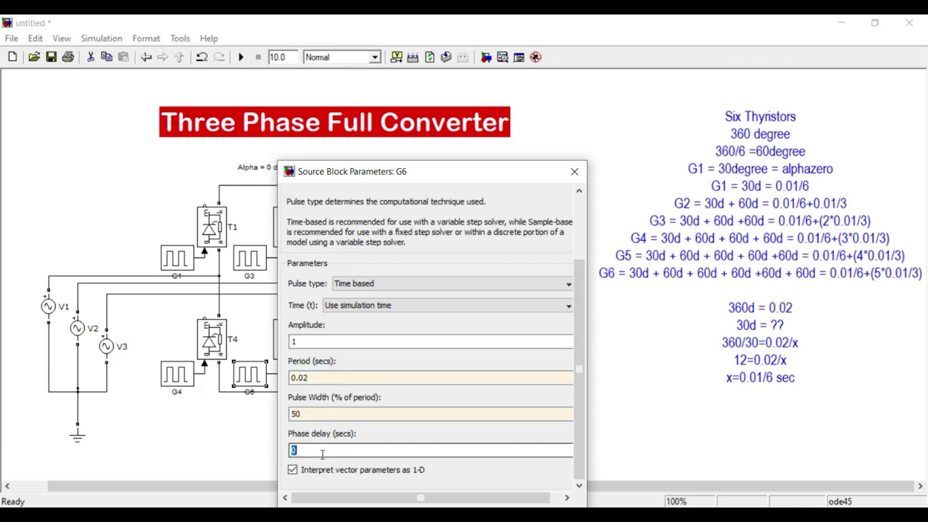
type("0.01/6+0.01/3")
double_click(323, 450)
left_click(323, 450)
type("(")
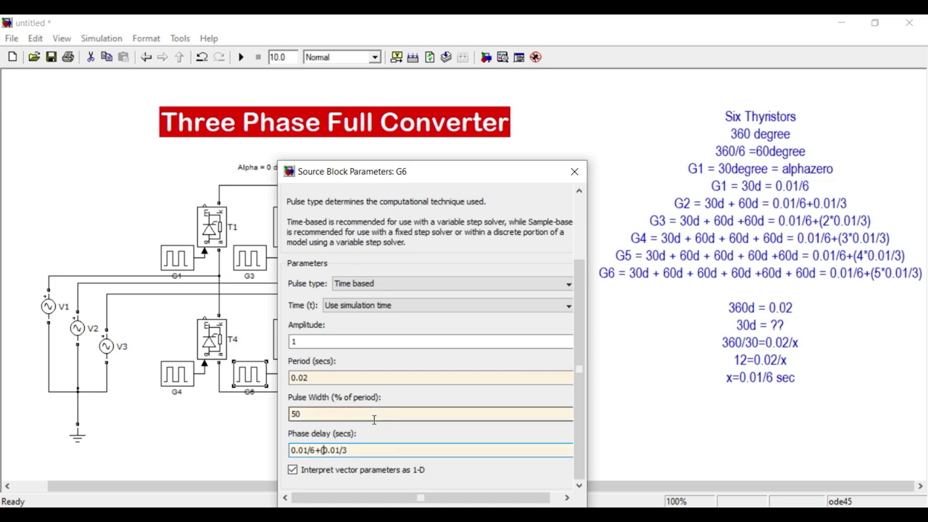
type("5*")
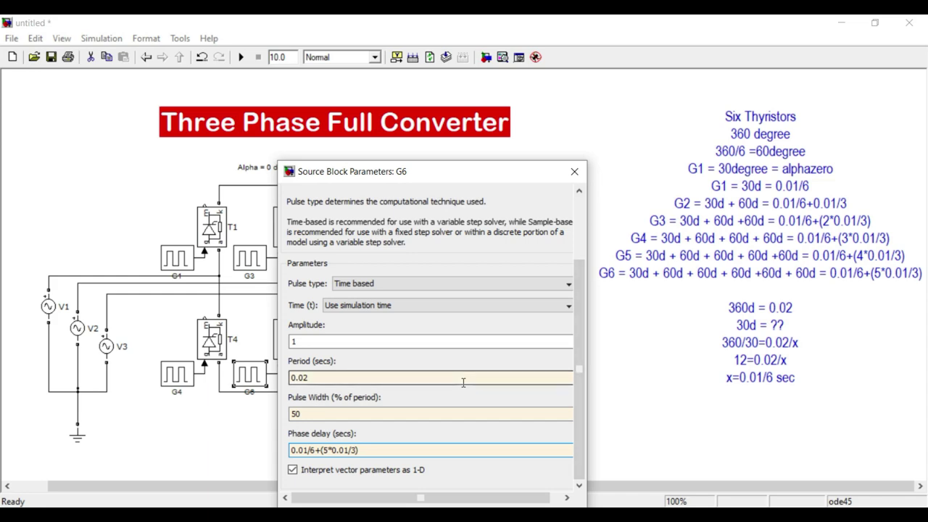
left_click_drag(475, 172, 514, 98)
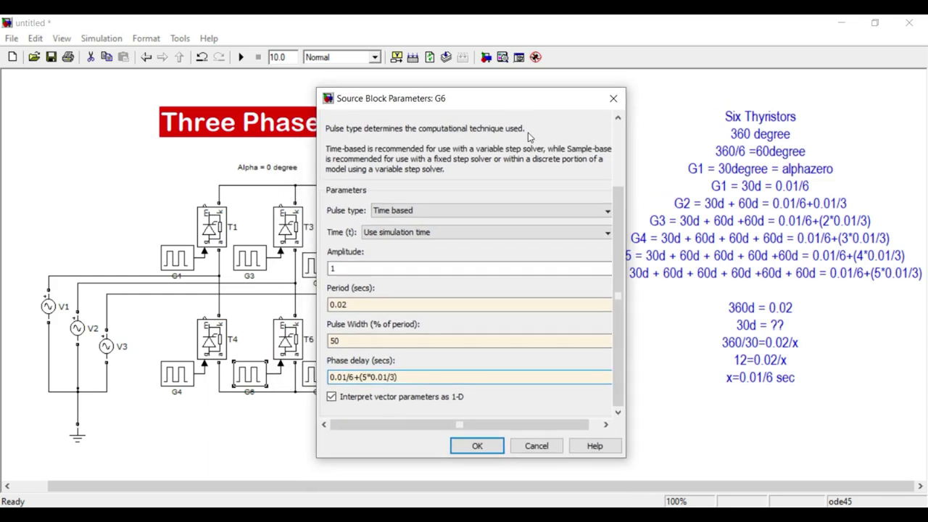
left_click(502, 446)
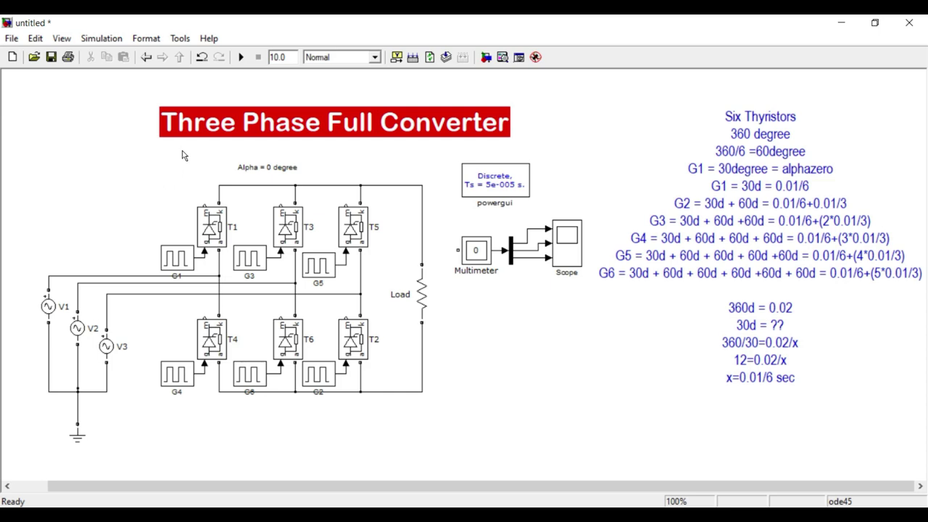
- Set the simulation stop time to 0.1 and try to run the model
double_click(285, 58)
type("0.1")
left_click(241, 57)
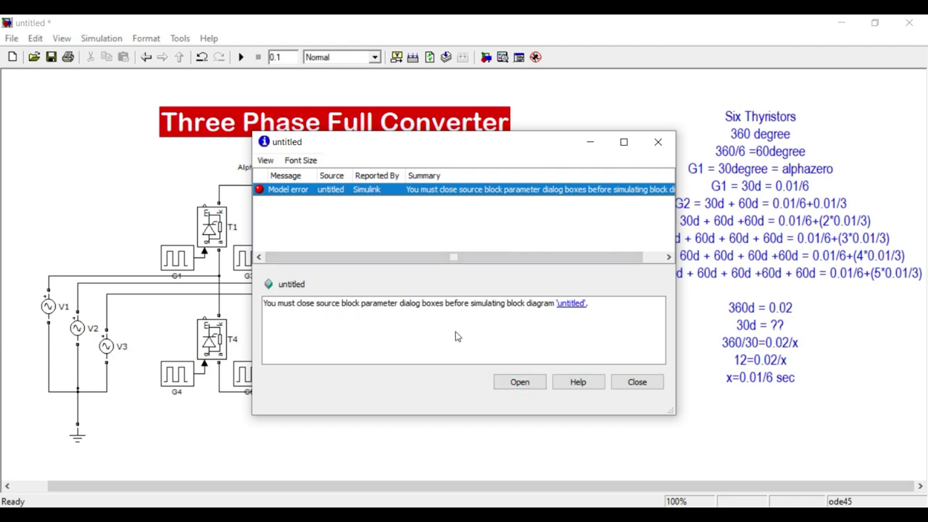
left_click(520, 382)
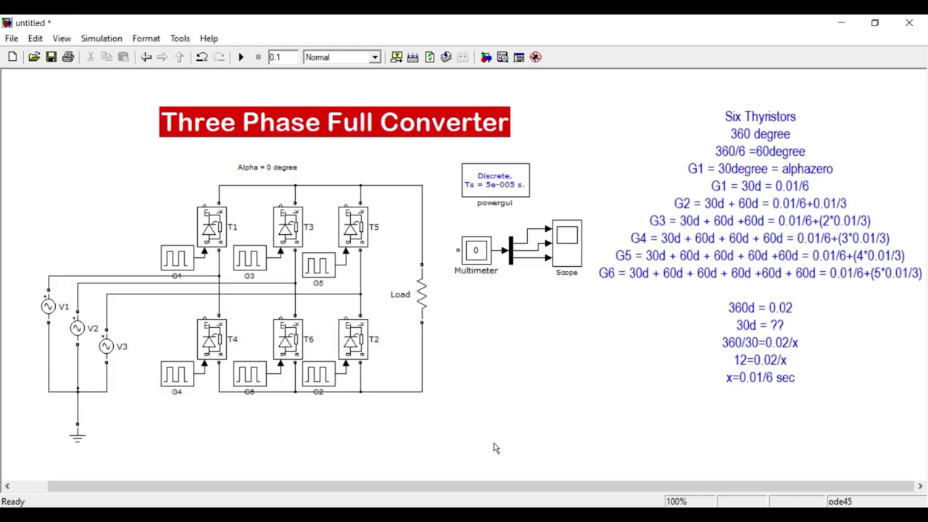
- Close the error window, the open source block parameter dialogs and the powergui window, and try running the simulation again
mouse_move(446, 516)
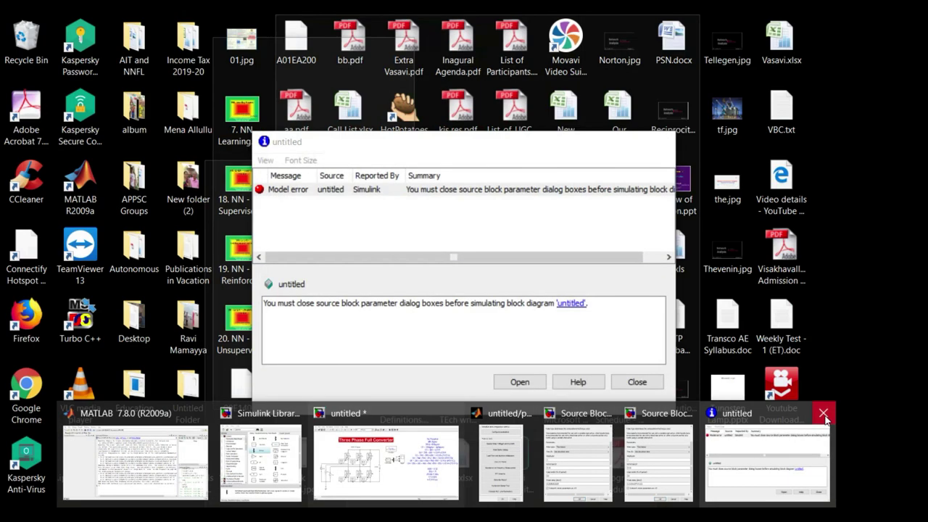
left_click(825, 412)
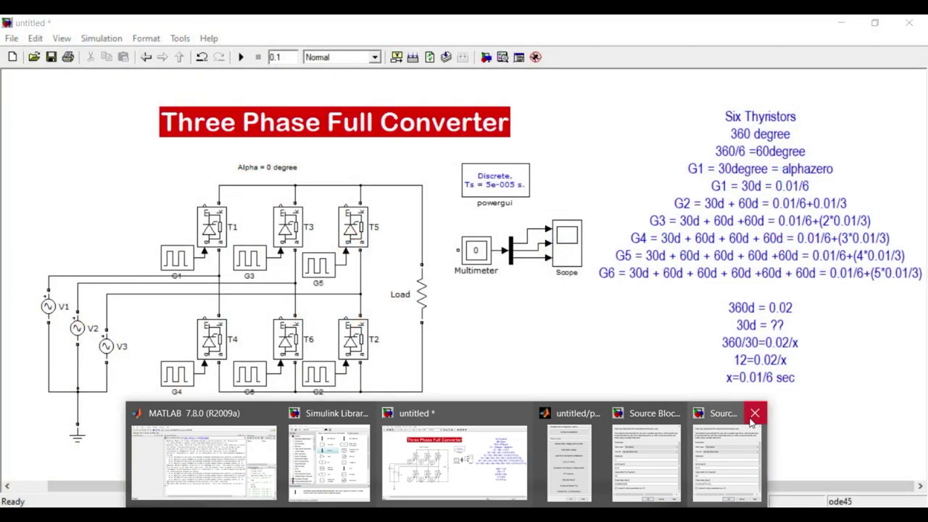
left_click(754, 413)
left_click(716, 413)
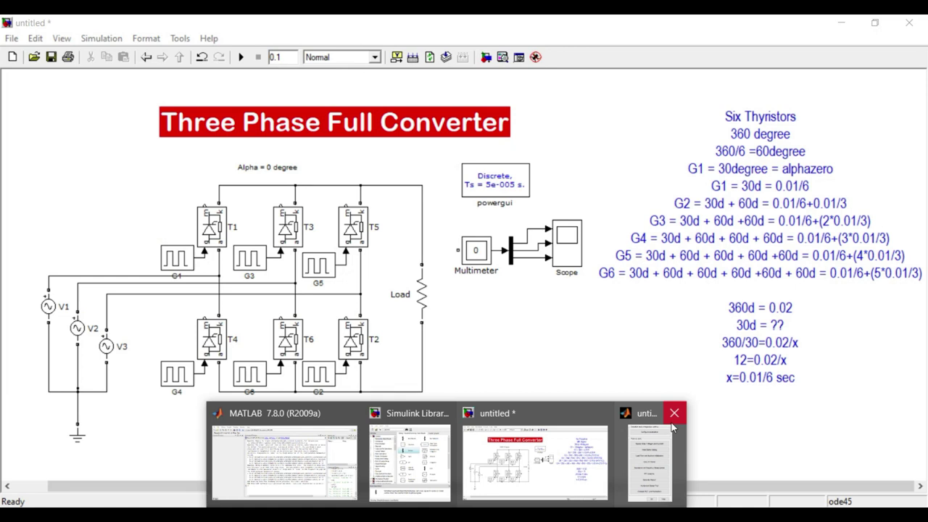
left_click(669, 421)
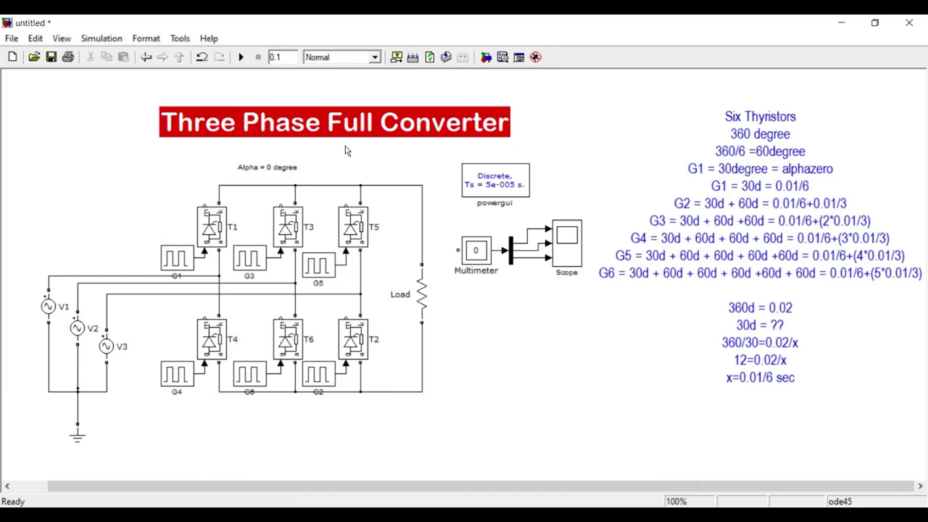
left_click(242, 57)
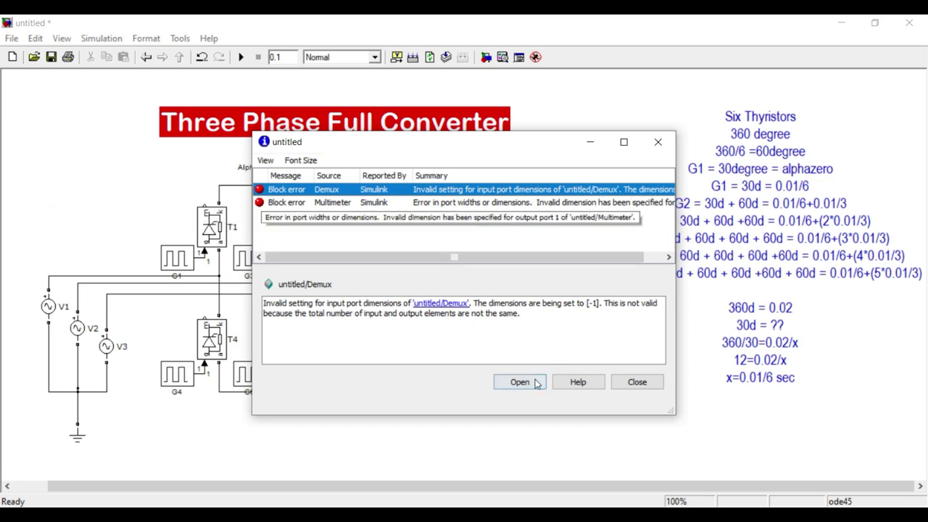
left_click(636, 383)
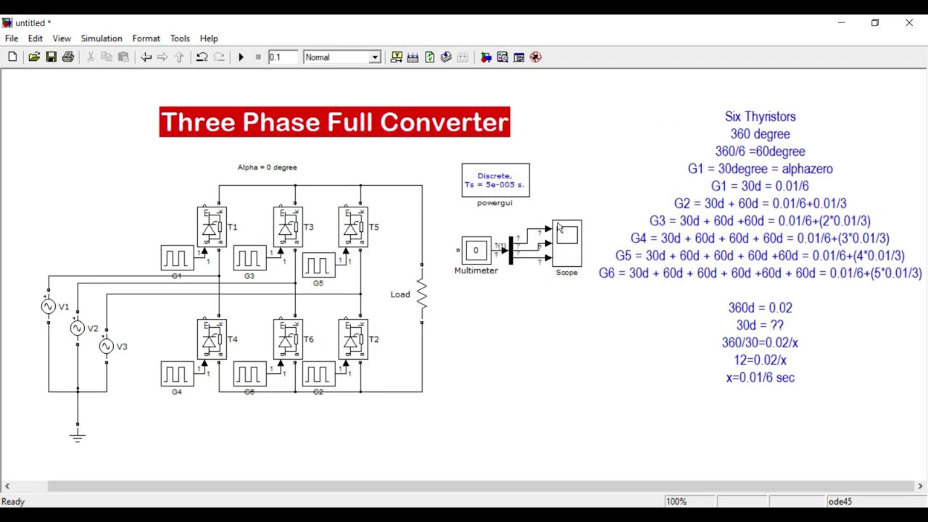
- Add the Ub: Load, Usrc: V1 and Ib: Load measurements to the Multimeter's selected measurements
double_click(481, 259)
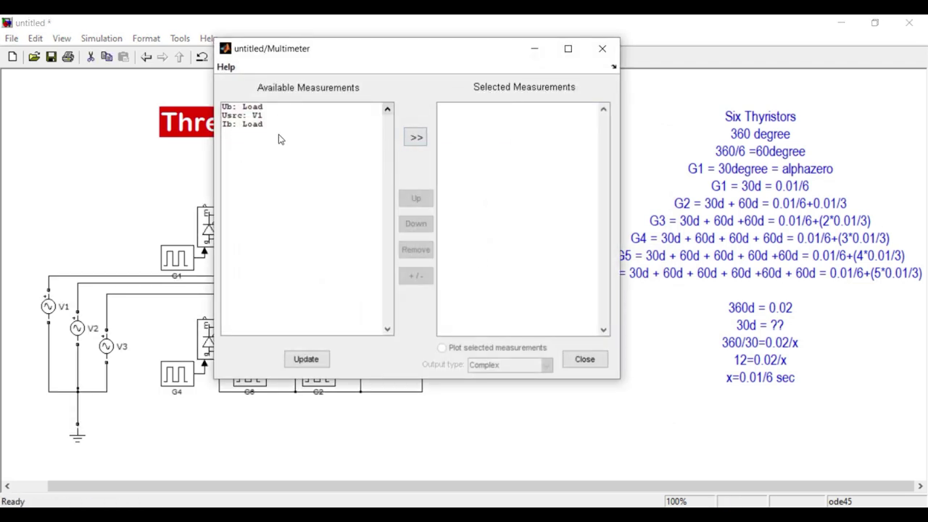
left_click(258, 145)
left_click_drag(256, 124, 257, 108)
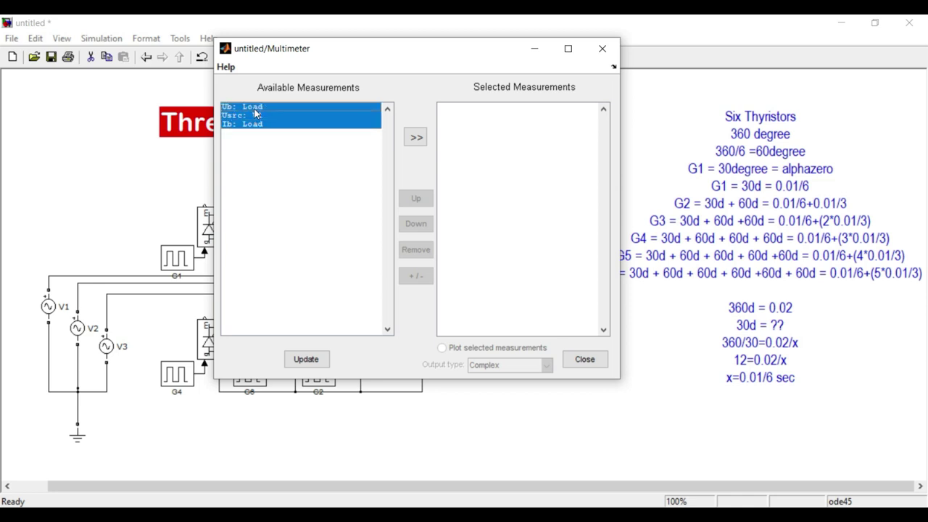
left_click(417, 139)
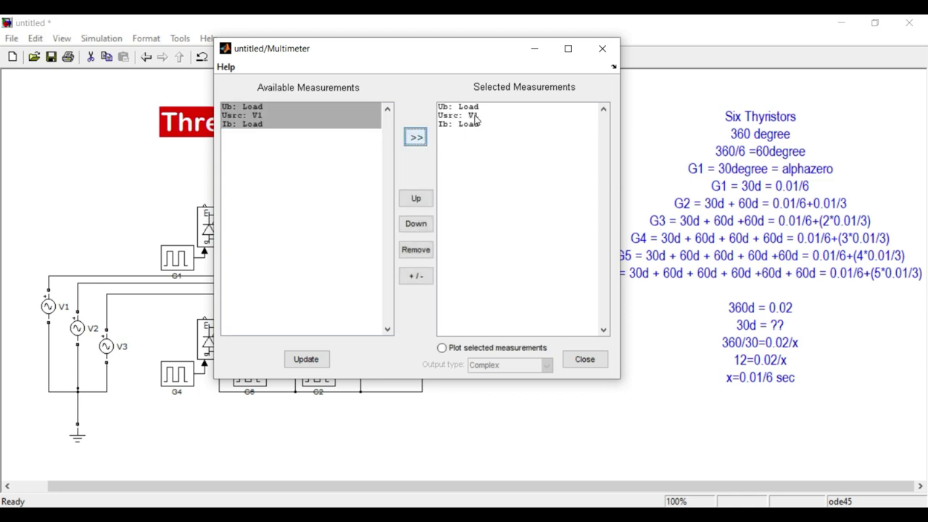
left_click(596, 365)
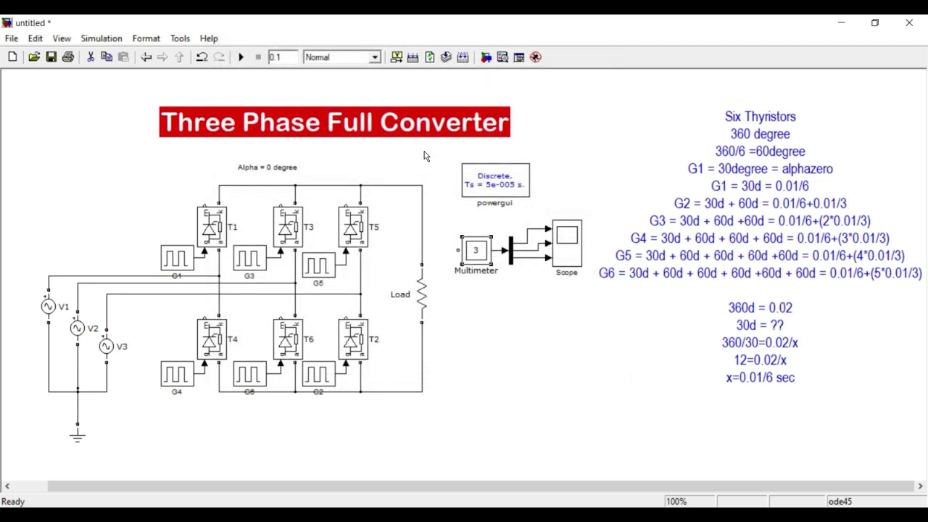
- Run the simulation and show the three measured waveforms autoscaled in a maximized Scope window
left_click(241, 60)
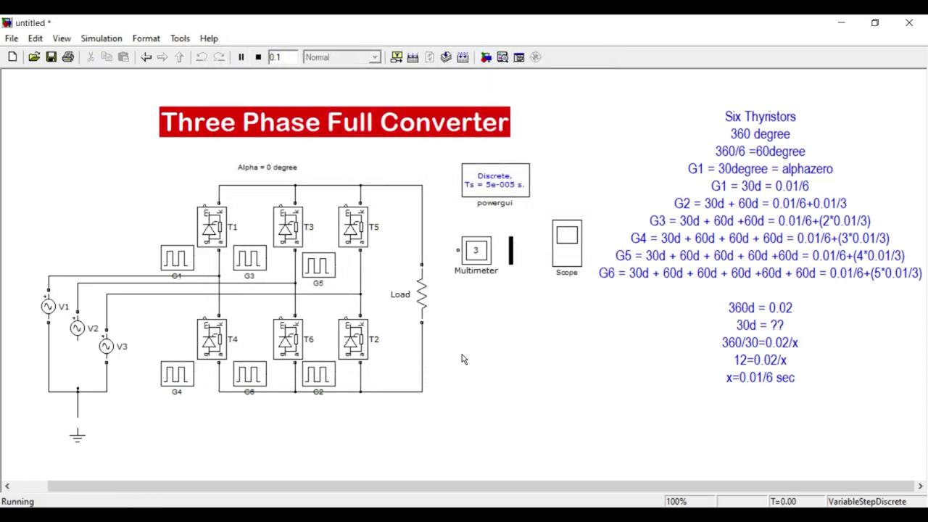
double_click(570, 260)
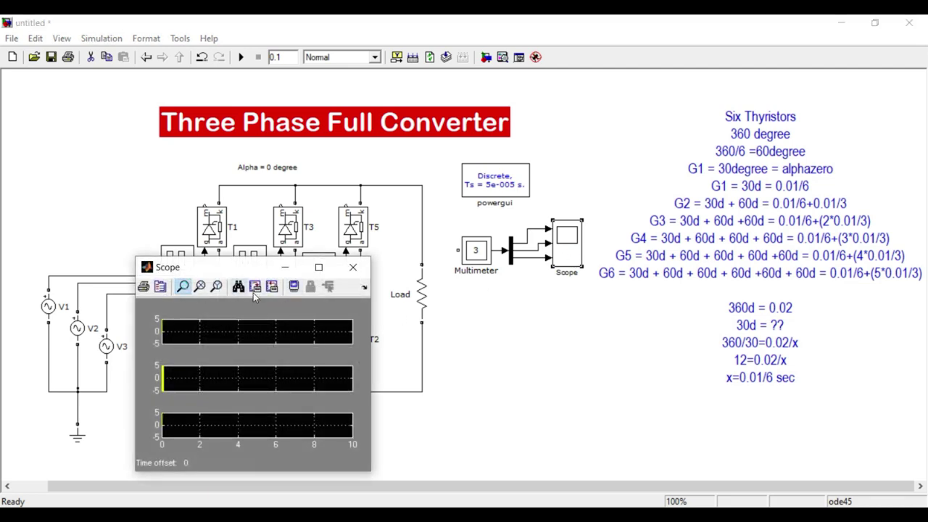
left_click(319, 267)
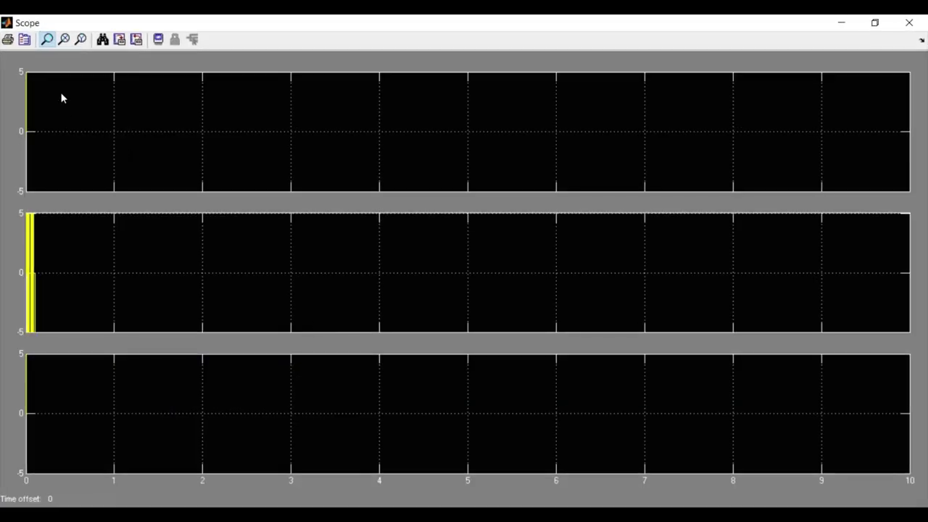
left_click(103, 41)
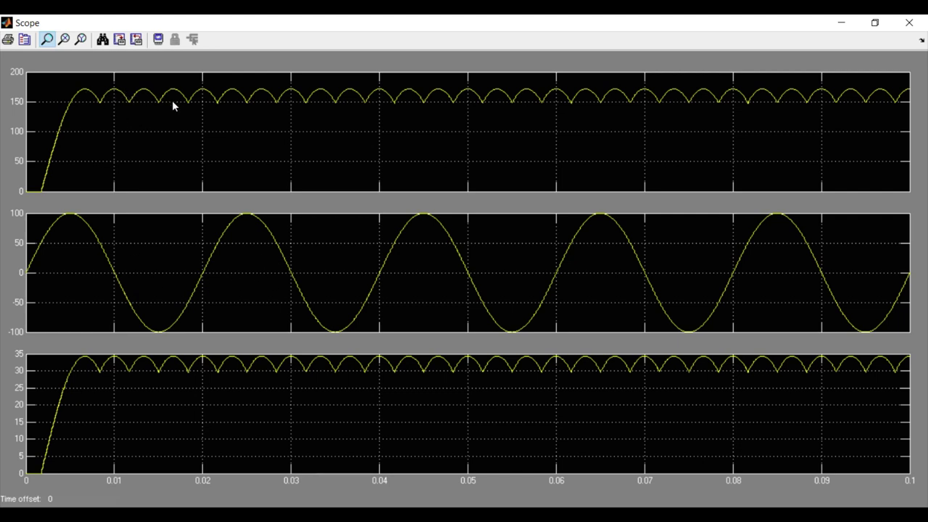
- Return to the model to inspect the Load block, and close the Scope window after reviewing the waveforms
key("alt+Tab")
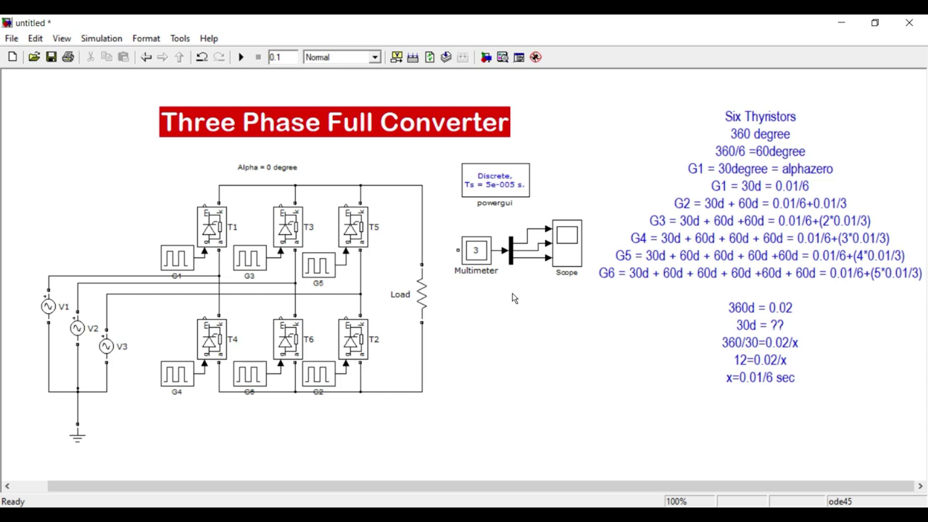
double_click(421, 294)
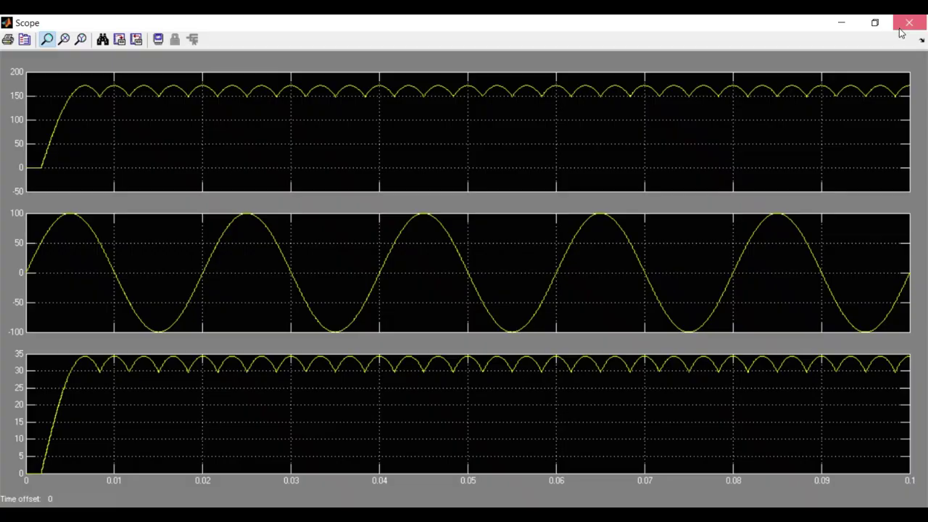
left_click(901, 27)
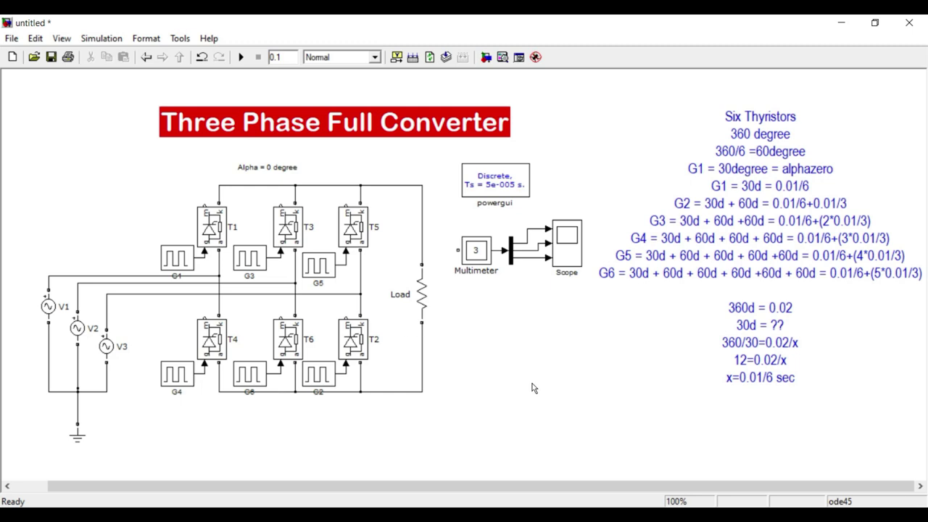